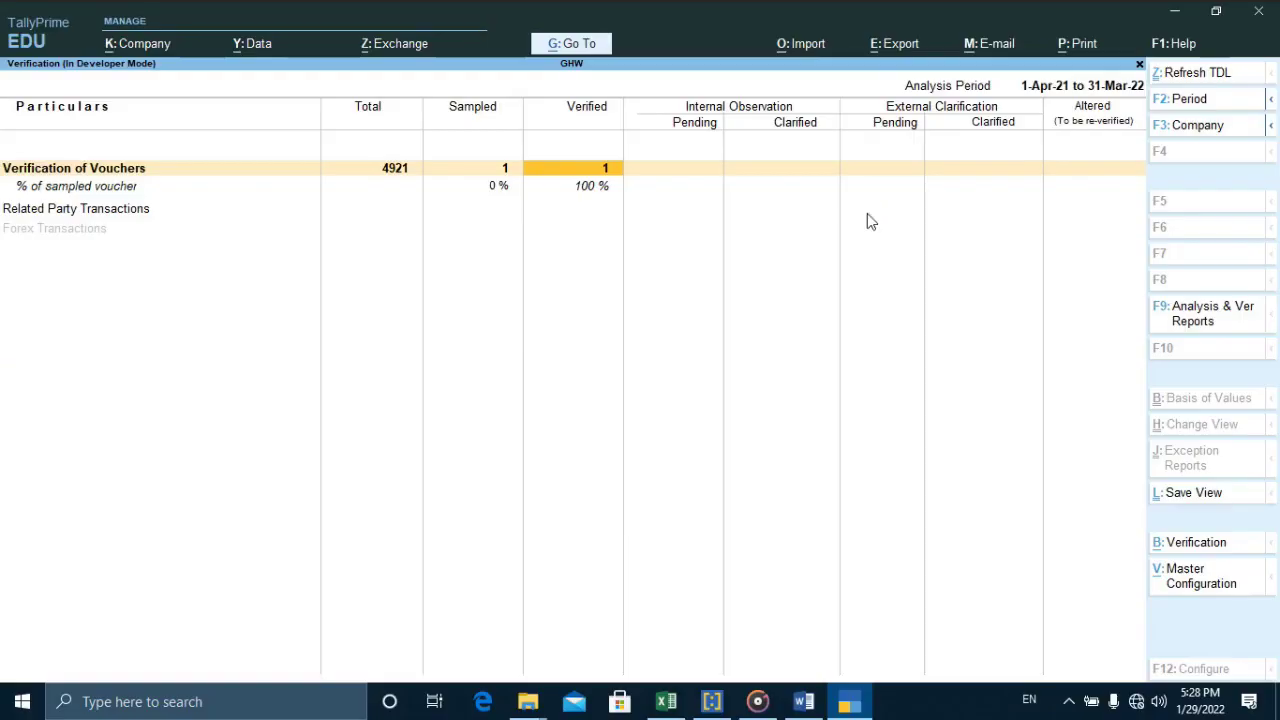
Drill down from Verification of Vouchers to the list of manually sampled Payment vouchers.
{"action": "key", "text": "Return"}
{"action": "key", "text": "Right"}
{"action": "key", "text": "Right"}
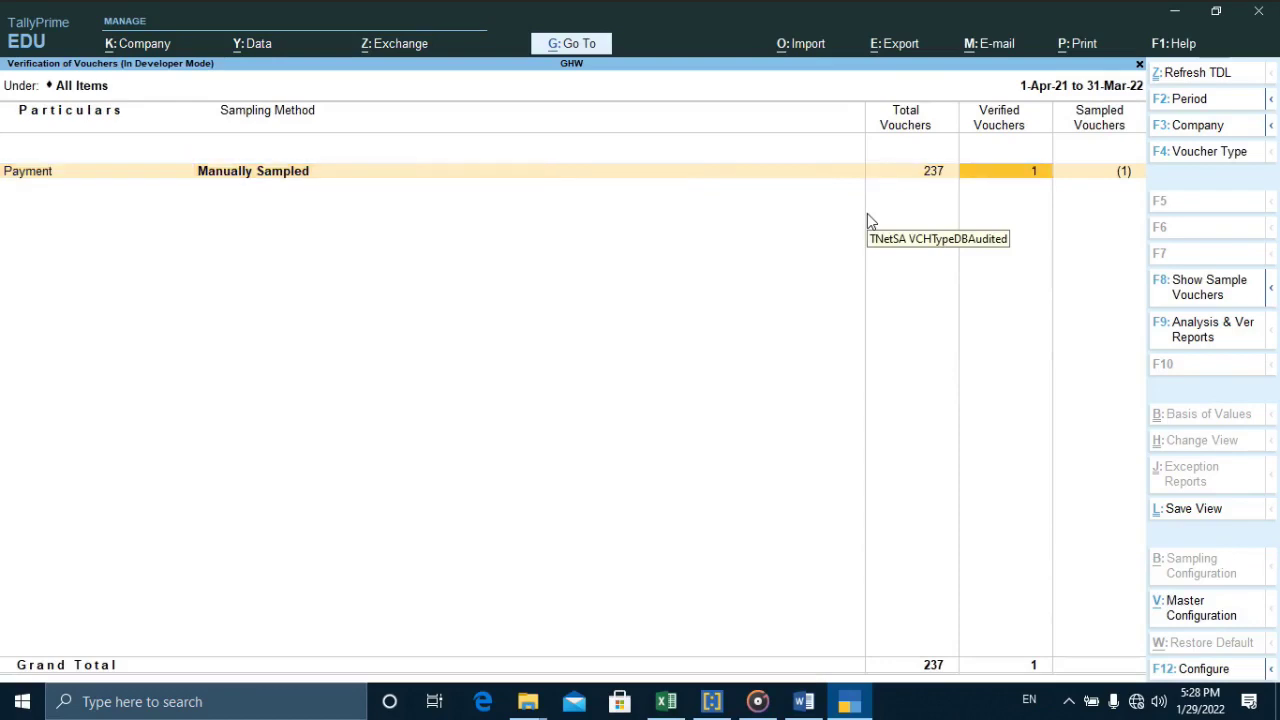
{"action": "key", "text": "Return"}
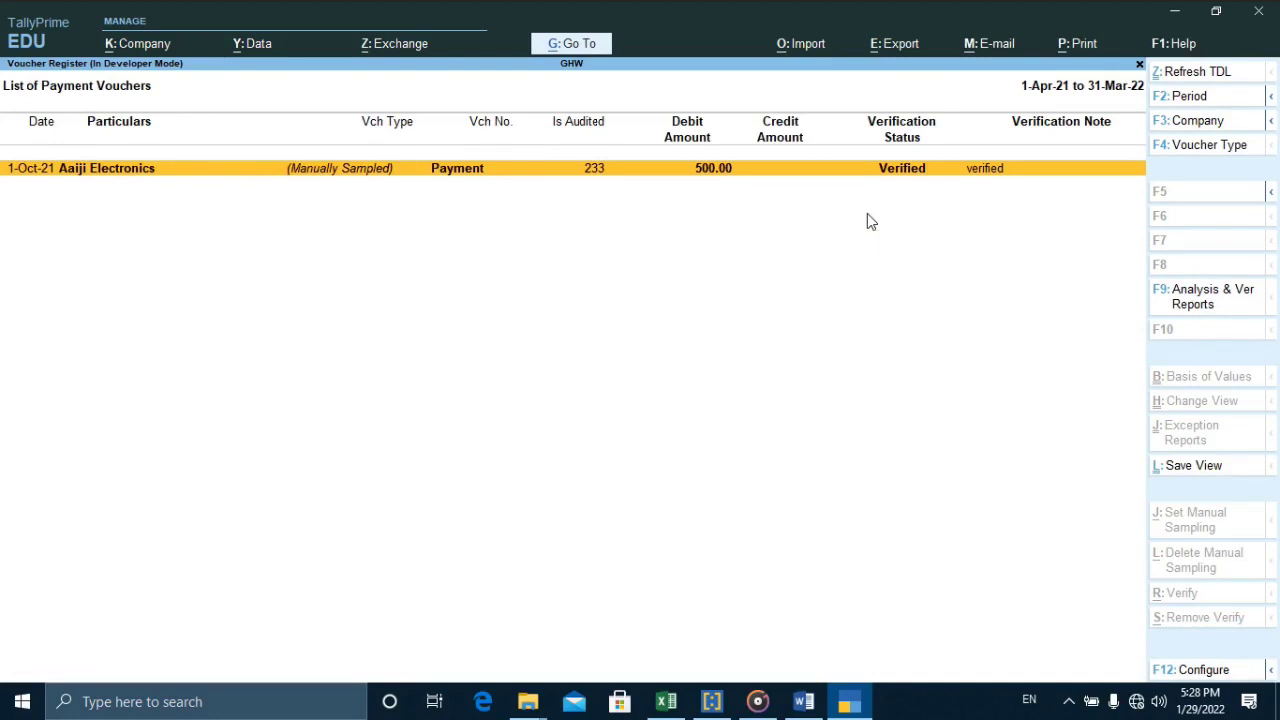
Review the verification status and note of the 1-Oct-21 Aaiji Electronics payment voucher.
{"action": "key", "text": "Return"}
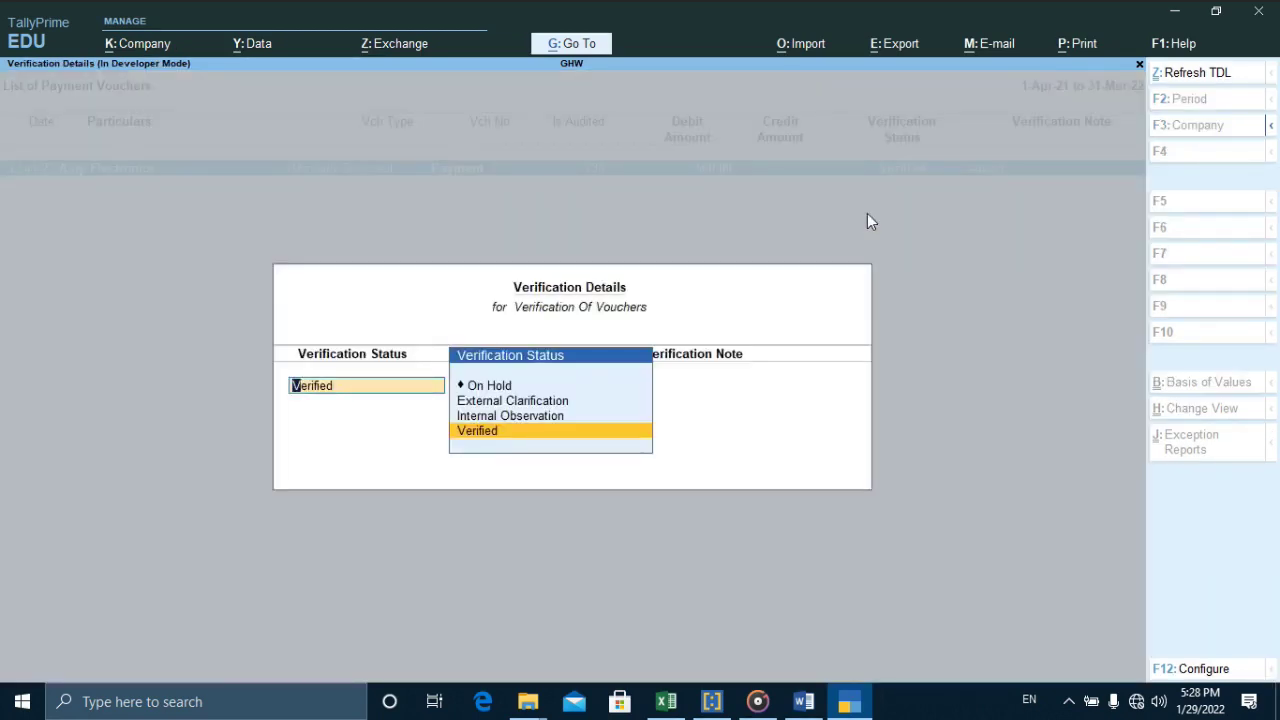
{"action": "key", "text": "Return"}
{"action": "type", "text": "verified"}
{"action": "key", "text": "Escape"}
{"action": "key", "text": "Escape"}
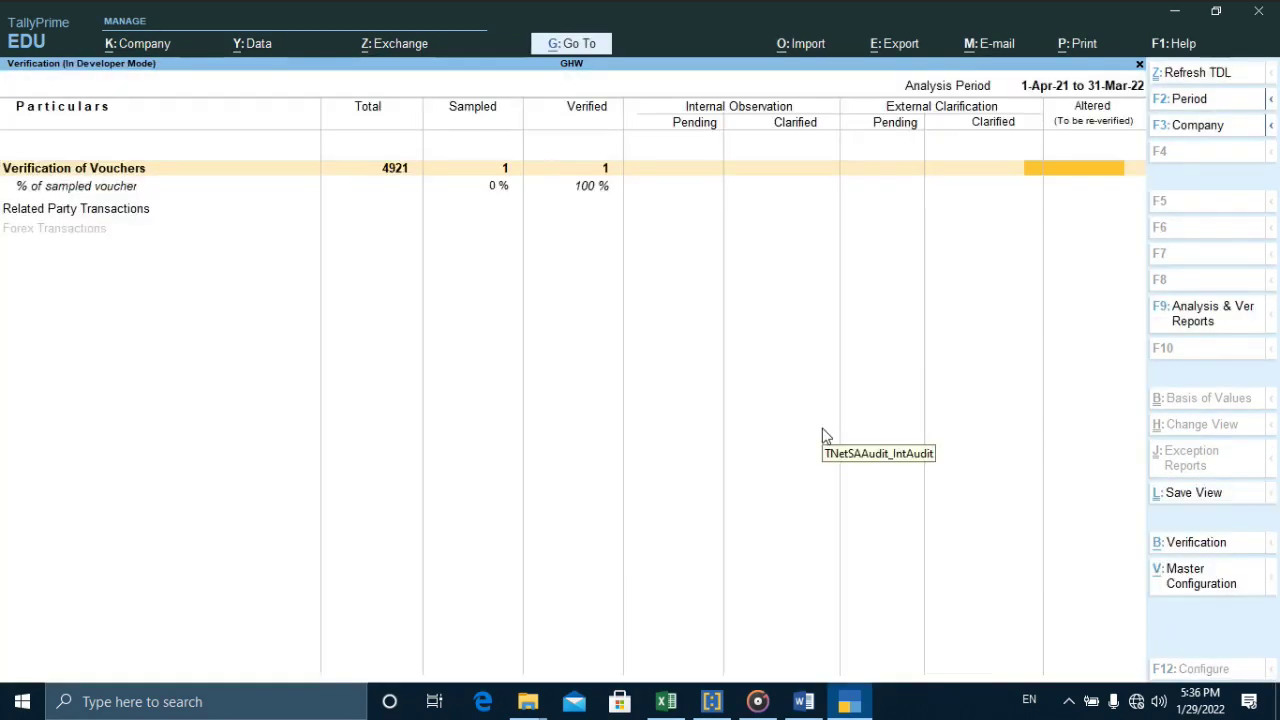
Look through the verified, observation, clarification and altered columns of the Verification of Vouchers row.
{"action": "key", "text": "Left"}
{"action": "key", "text": "Left"}
{"action": "key", "text": "Left"}
{"action": "key", "text": "Left"}
{"action": "key", "text": "Left"}
{"action": "key", "text": "Left"}
{"action": "key", "text": "Left"}
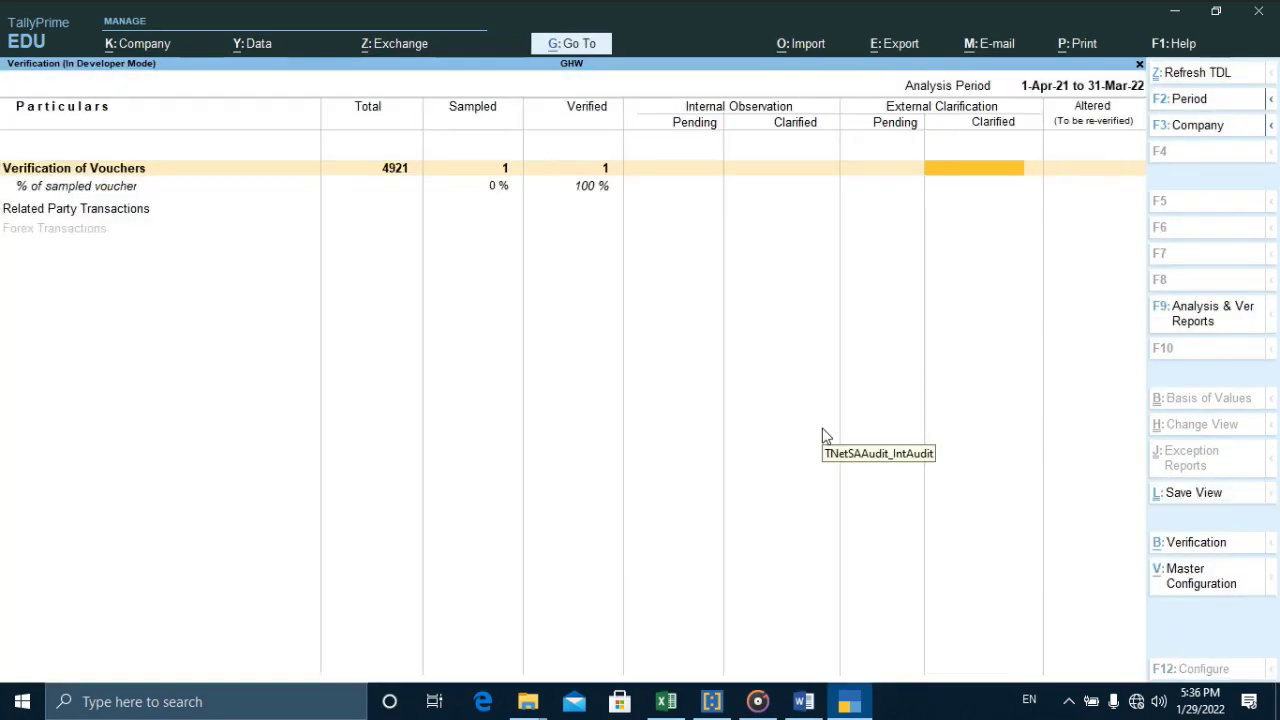
{"action": "key", "text": "Right"}
{"action": "key", "text": "Right"}
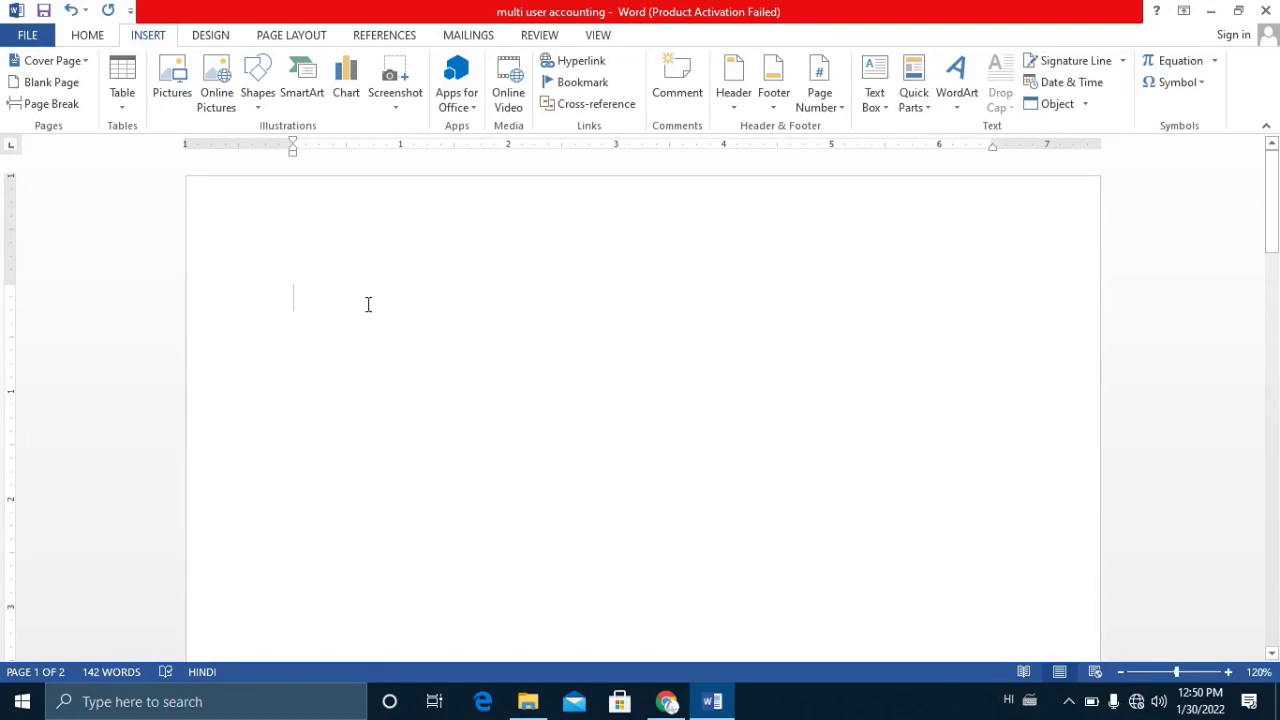
{"action": "type", "text": "अब"}
{"action": "key", "text": "BackSpace"}
{"action": "key", "text": "BackSpace"}
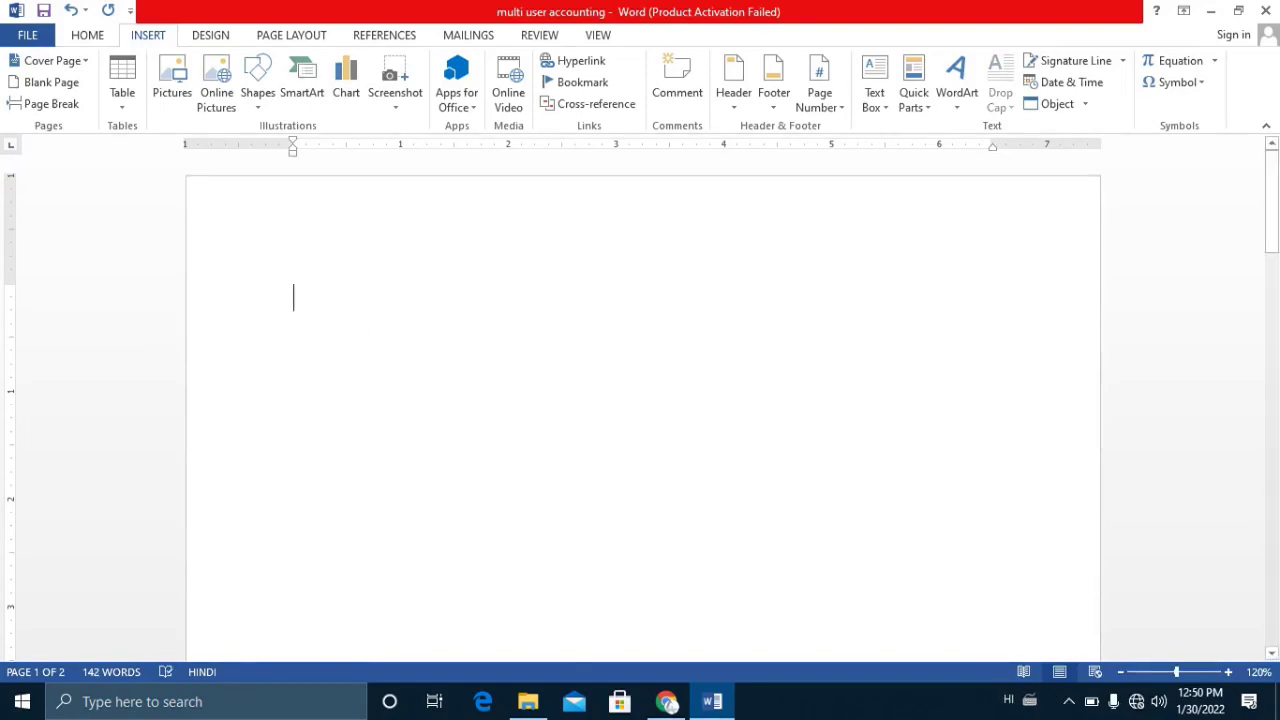
Try to change the typing mode of the Hindi input method for the Word document.
{"action": "left_click", "coordinate": [1012, 702]}
{"action": "left_click", "coordinate": [1017, 704]}
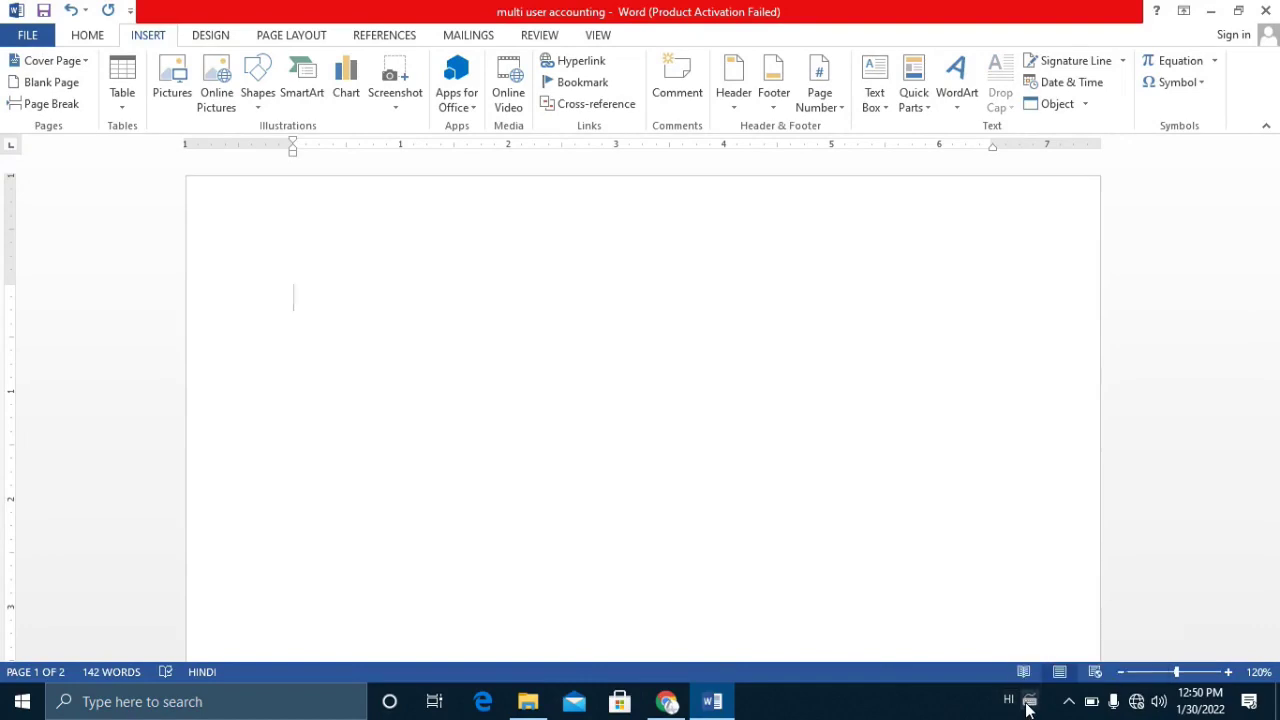
{"action": "left_click", "coordinate": [1029, 707]}
{"action": "left_click", "coordinate": [1046, 650]}
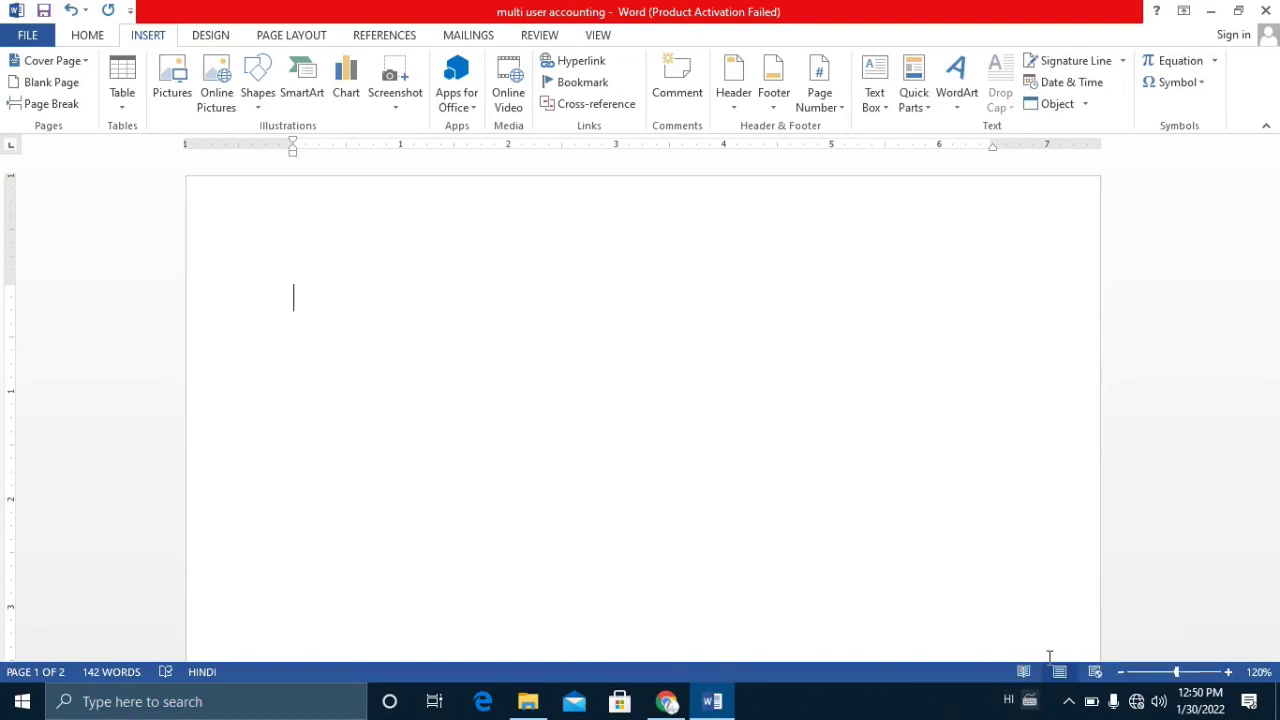
{"action": "left_click", "coordinate": [1033, 707]}
{"action": "left_click", "coordinate": [1070, 666]}
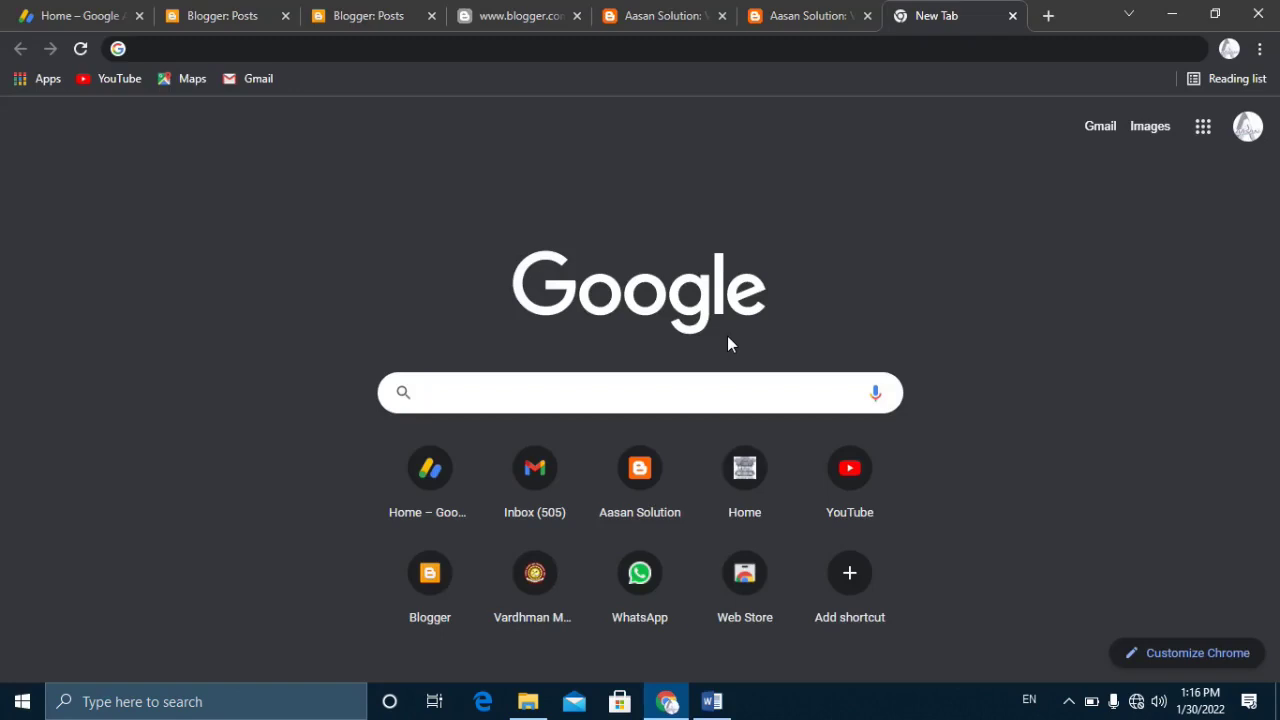
Return to Chrome from the Word document and look through the list of Google apps.
{"action": "left_click", "coordinate": [730, 708]}
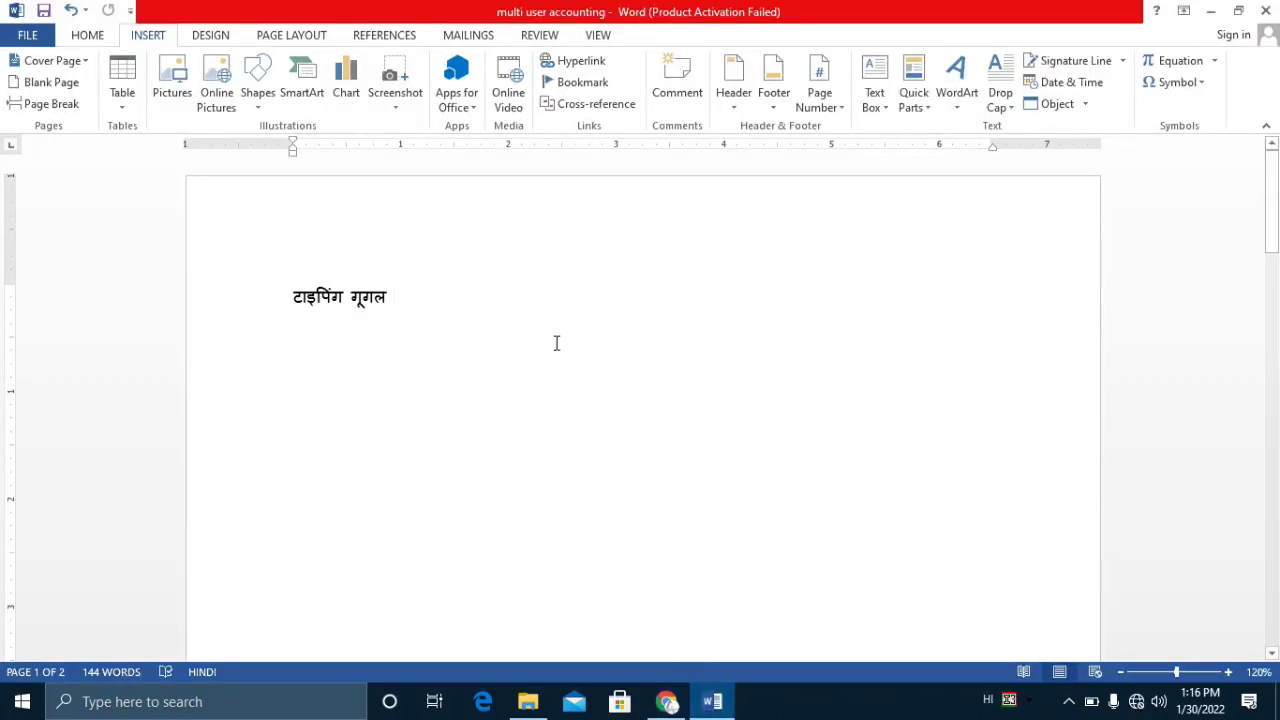
{"action": "key", "text": "alt+Tab"}
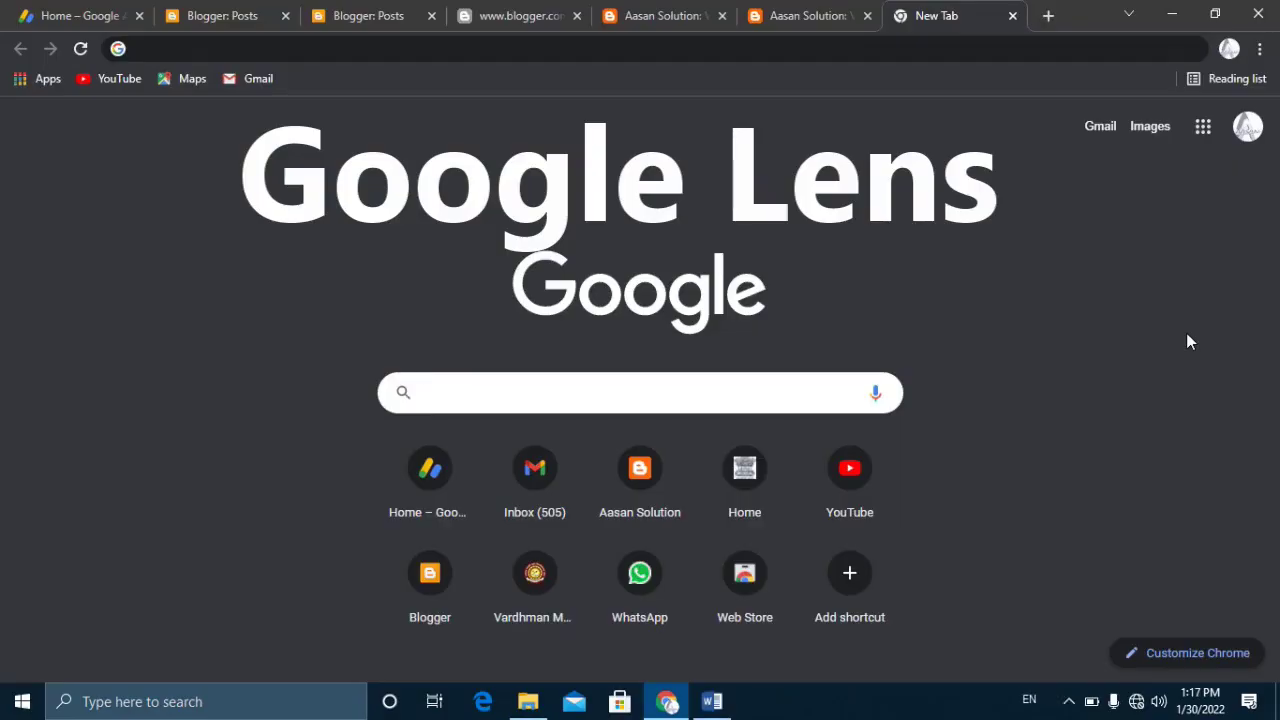
{"action": "left_click", "coordinate": [1202, 135]}
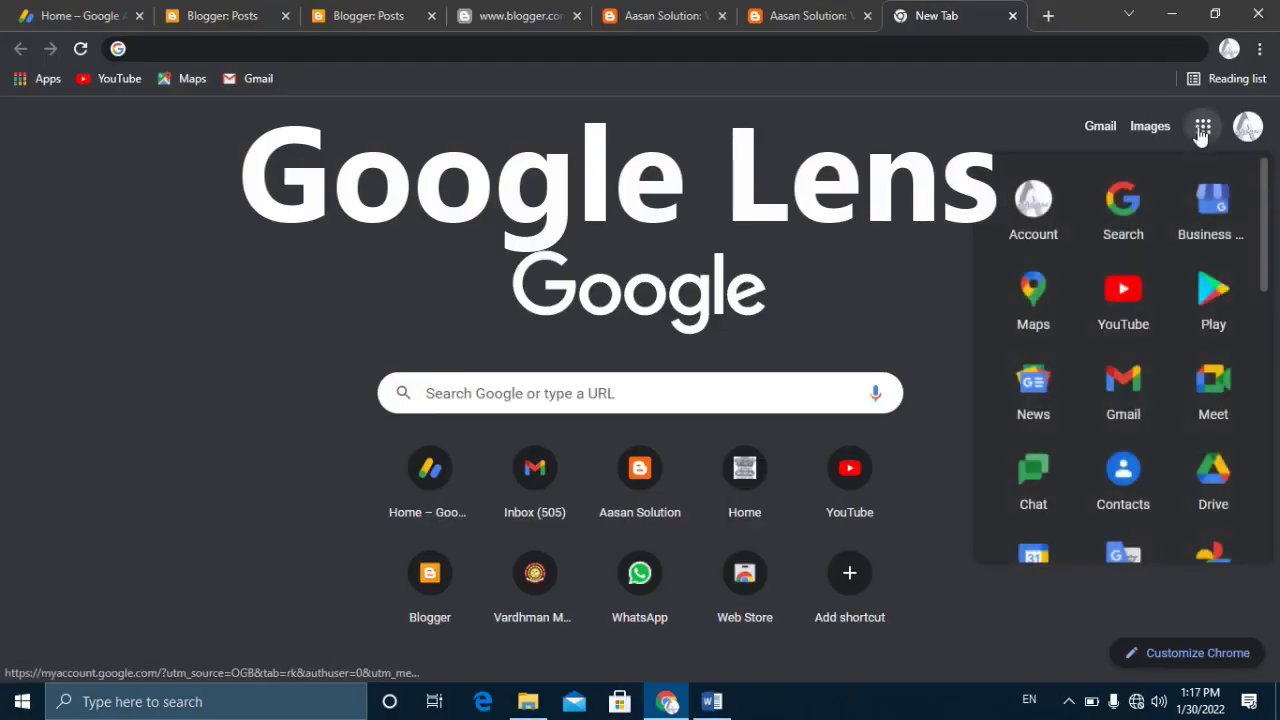
{"action": "scroll", "coordinate": [1183, 263], "scroll_direction": "down", "scroll_amount": 2}
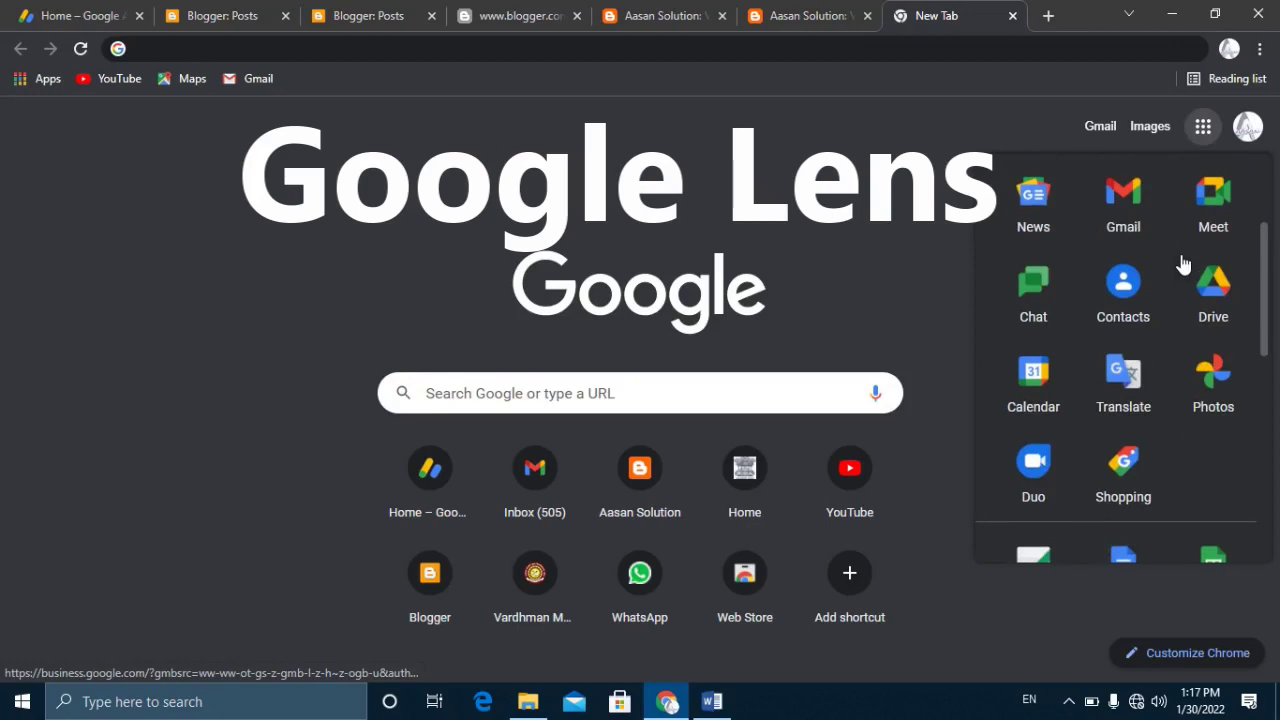
{"action": "scroll", "coordinate": [1183, 263], "scroll_direction": "down", "scroll_amount": 2}
{"action": "scroll", "coordinate": [1183, 265], "scroll_direction": "down", "scroll_amount": 2}
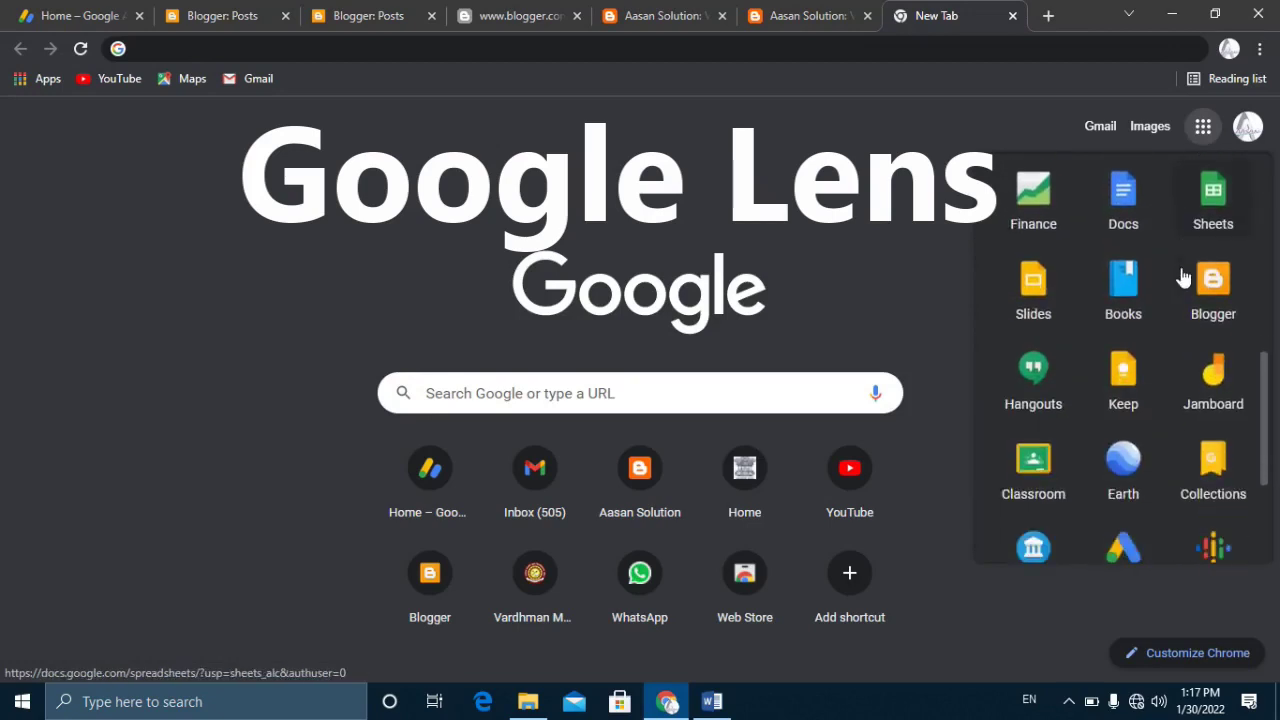
{"action": "scroll", "coordinate": [1183, 276], "scroll_direction": "down", "scroll_amount": 2}
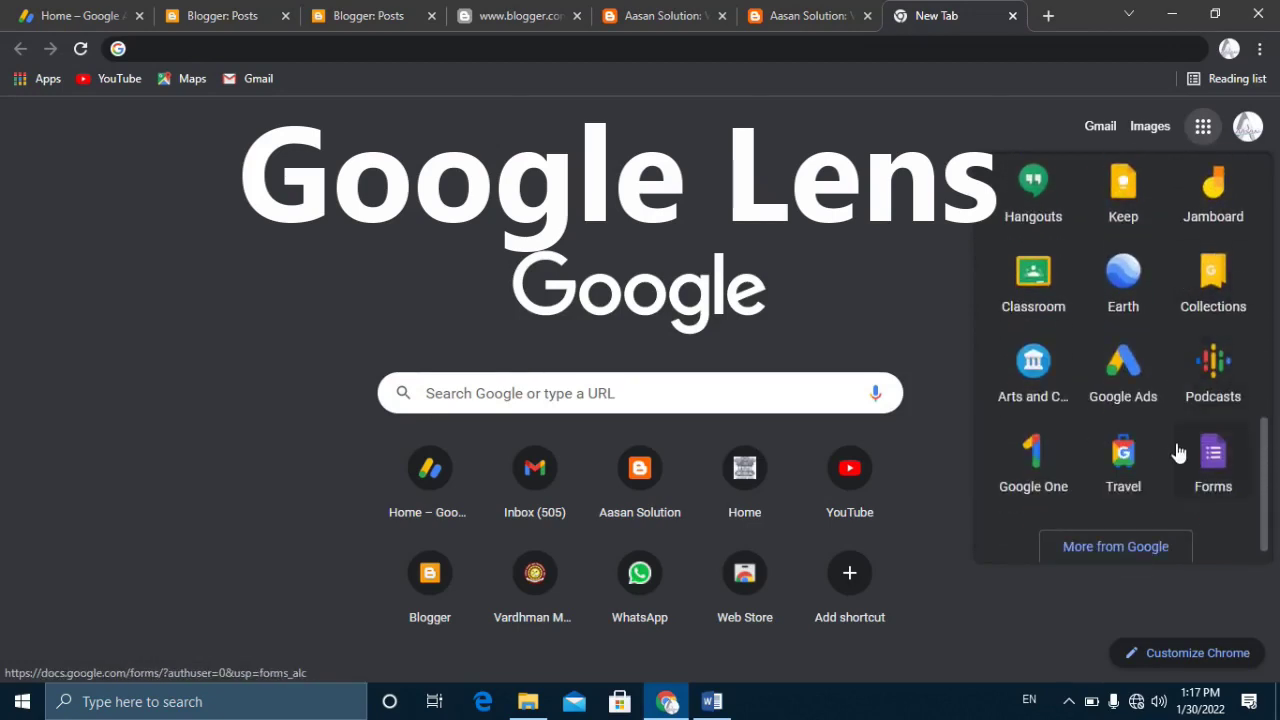
{"action": "scroll", "coordinate": [1176, 462], "scroll_direction": "up", "scroll_amount": 2}
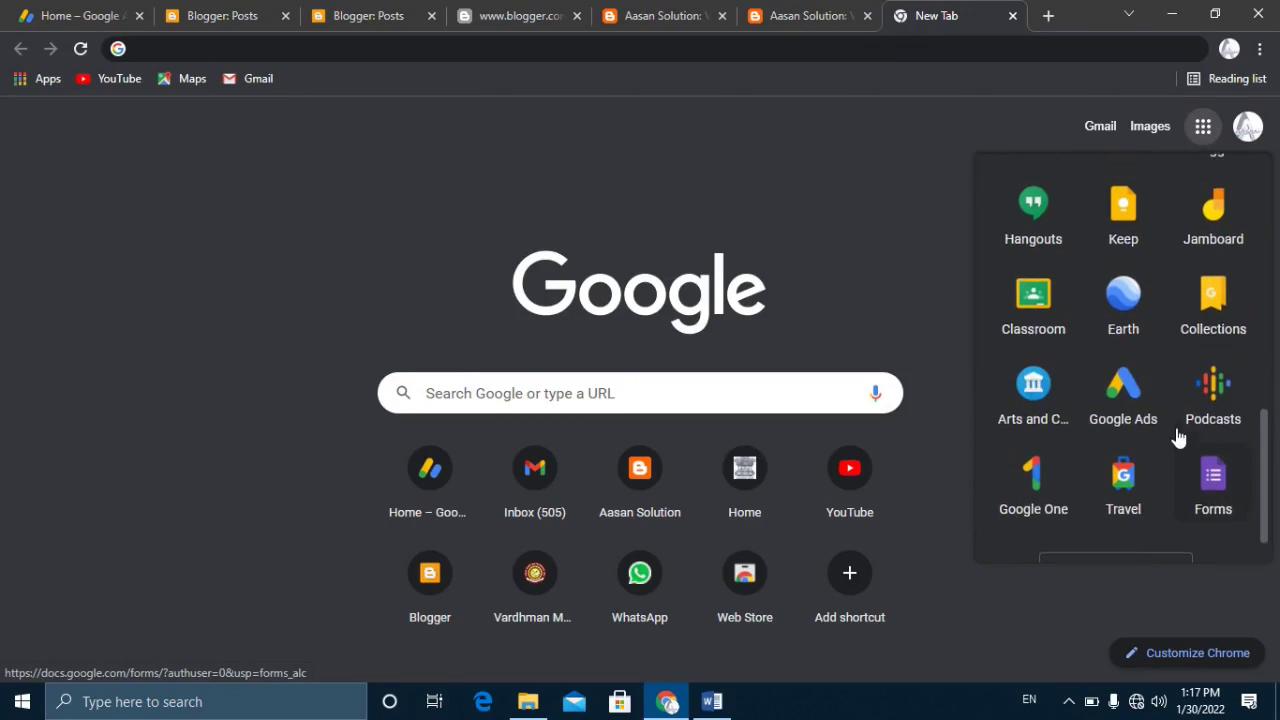
{"action": "scroll", "coordinate": [1180, 381], "scroll_direction": "up", "scroll_amount": 2}
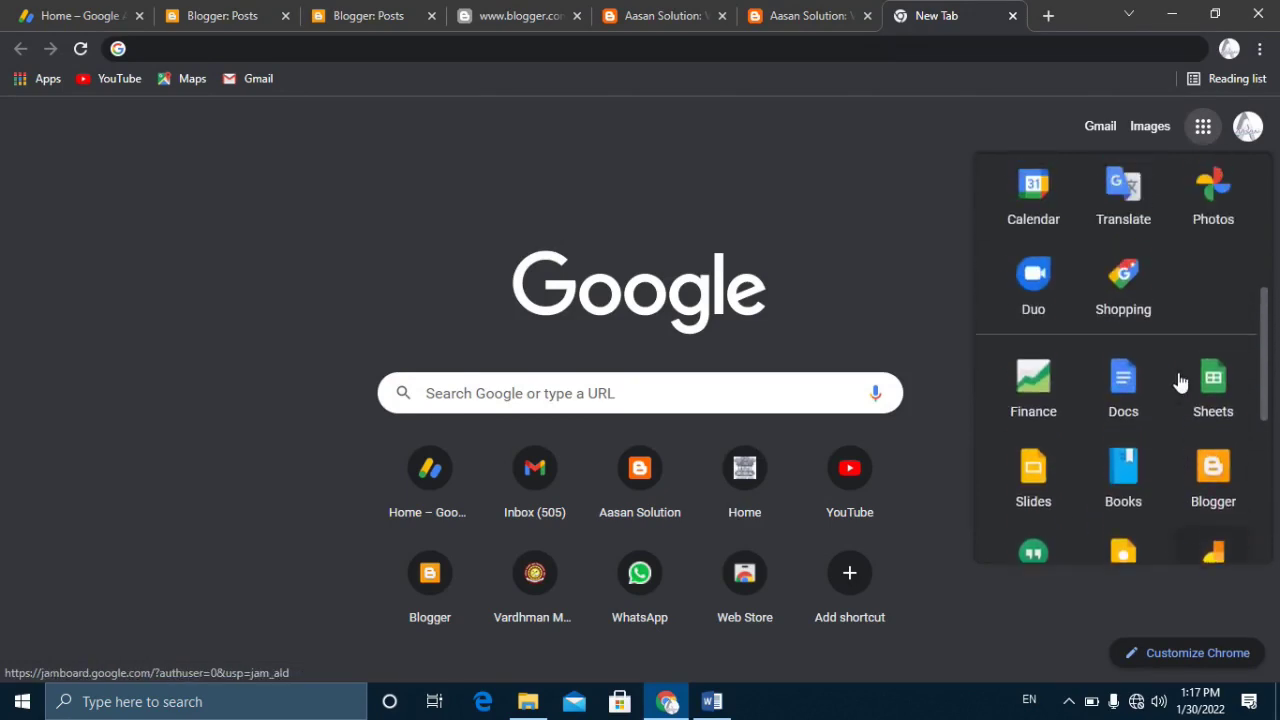
{"action": "scroll", "coordinate": [1178, 381], "scroll_direction": "up", "scroll_amount": 4}
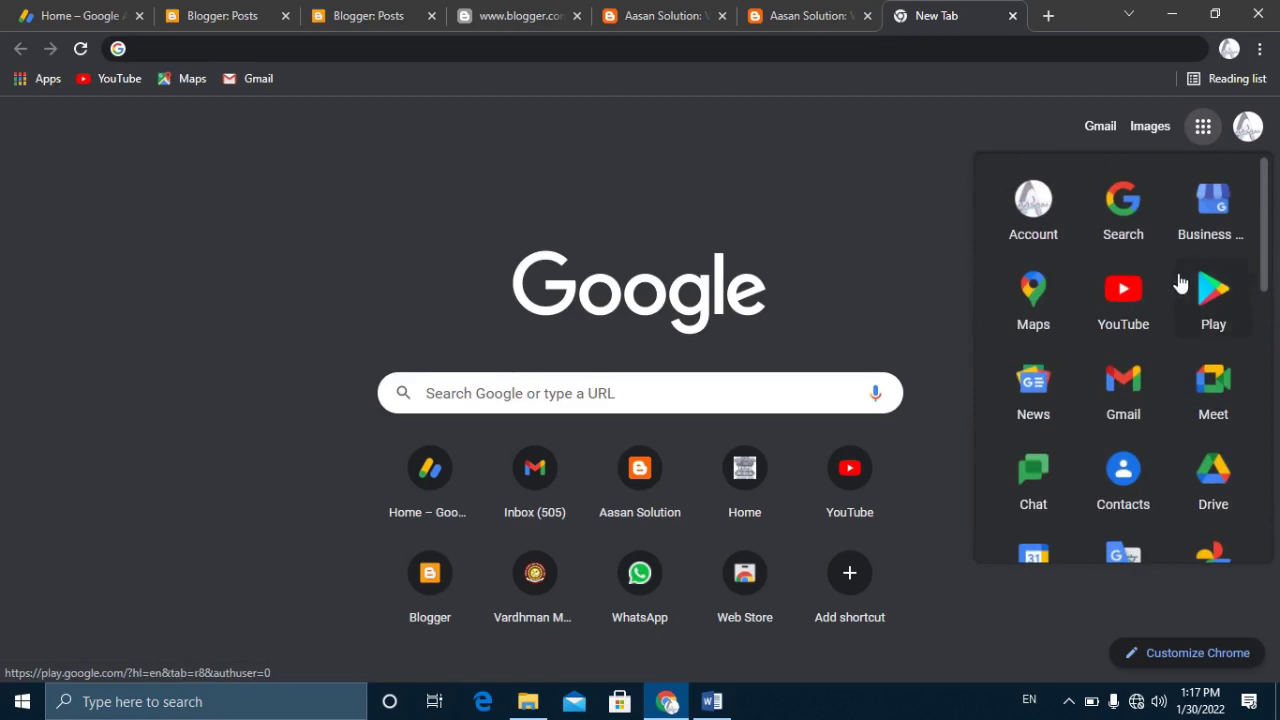
{"action": "scroll", "coordinate": [1180, 284], "scroll_direction": "down", "scroll_amount": 3}
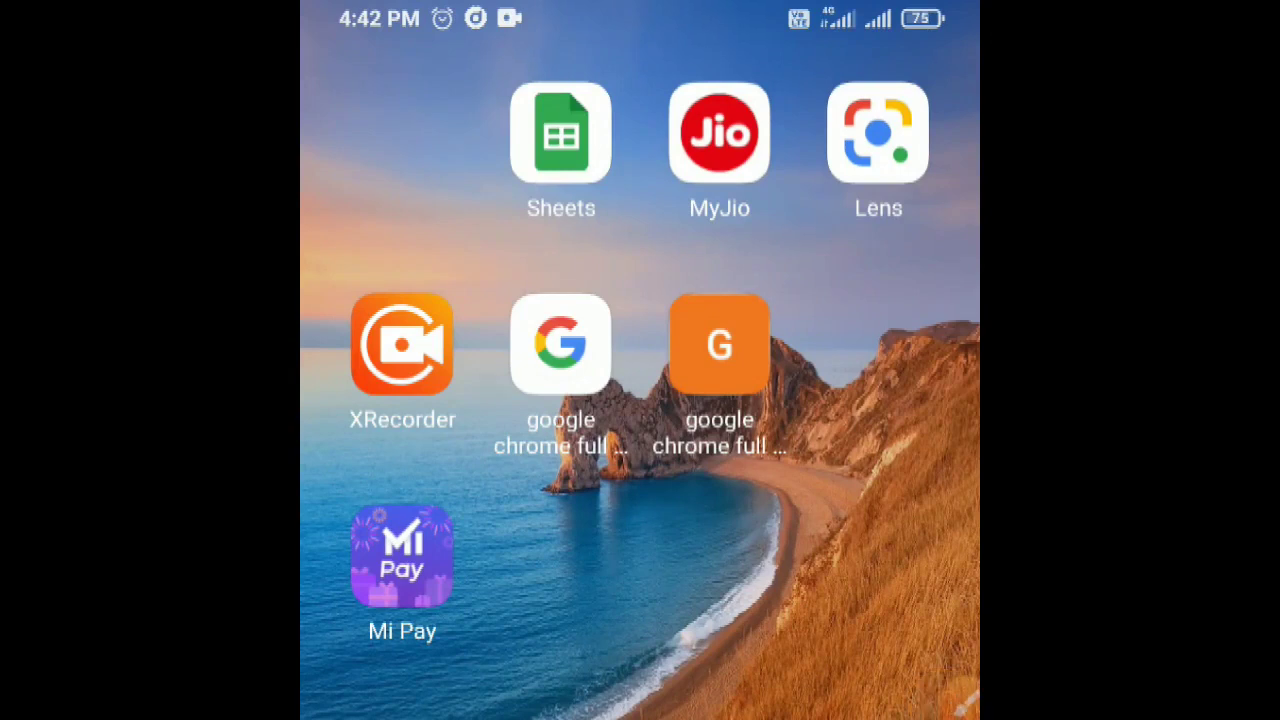
Capture the Hindi newspaper article with Google Lens on the phone and copy all of its recognised text.
{"action": "left_click", "coordinate": [878, 133]}
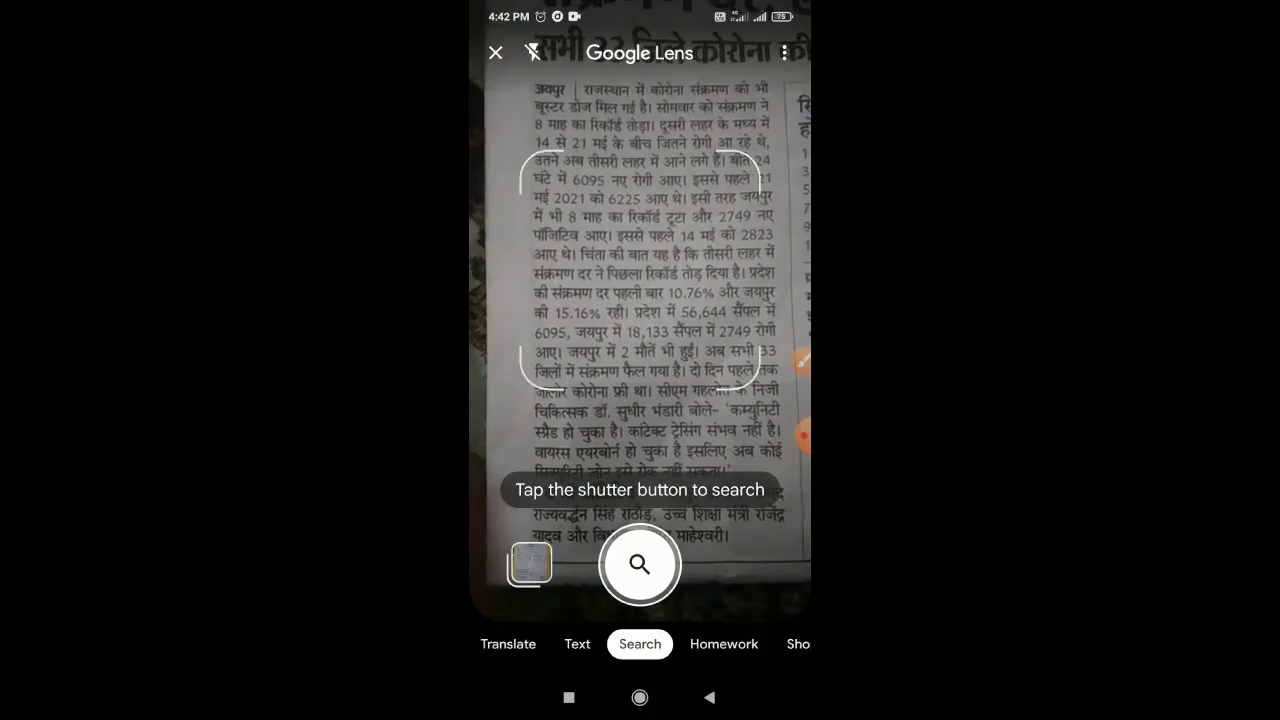
{"action": "left_click", "coordinate": [639, 564]}
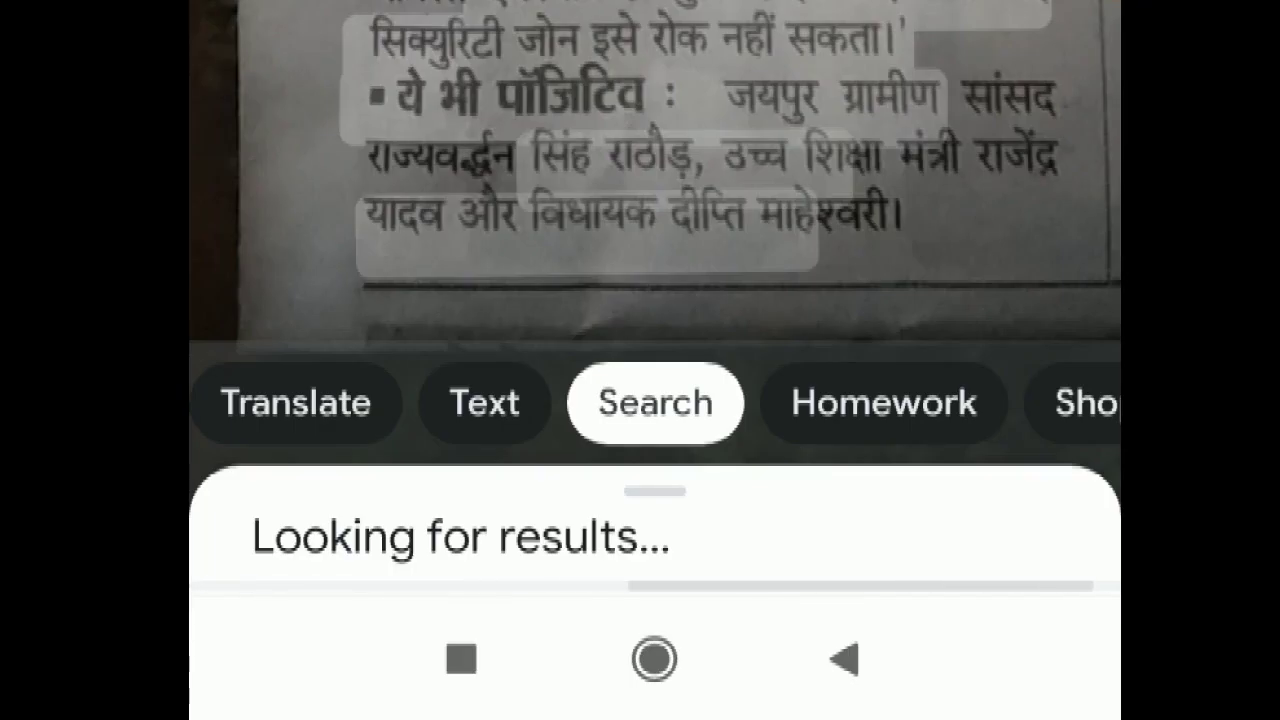
{"action": "left_click", "coordinate": [577, 603]}
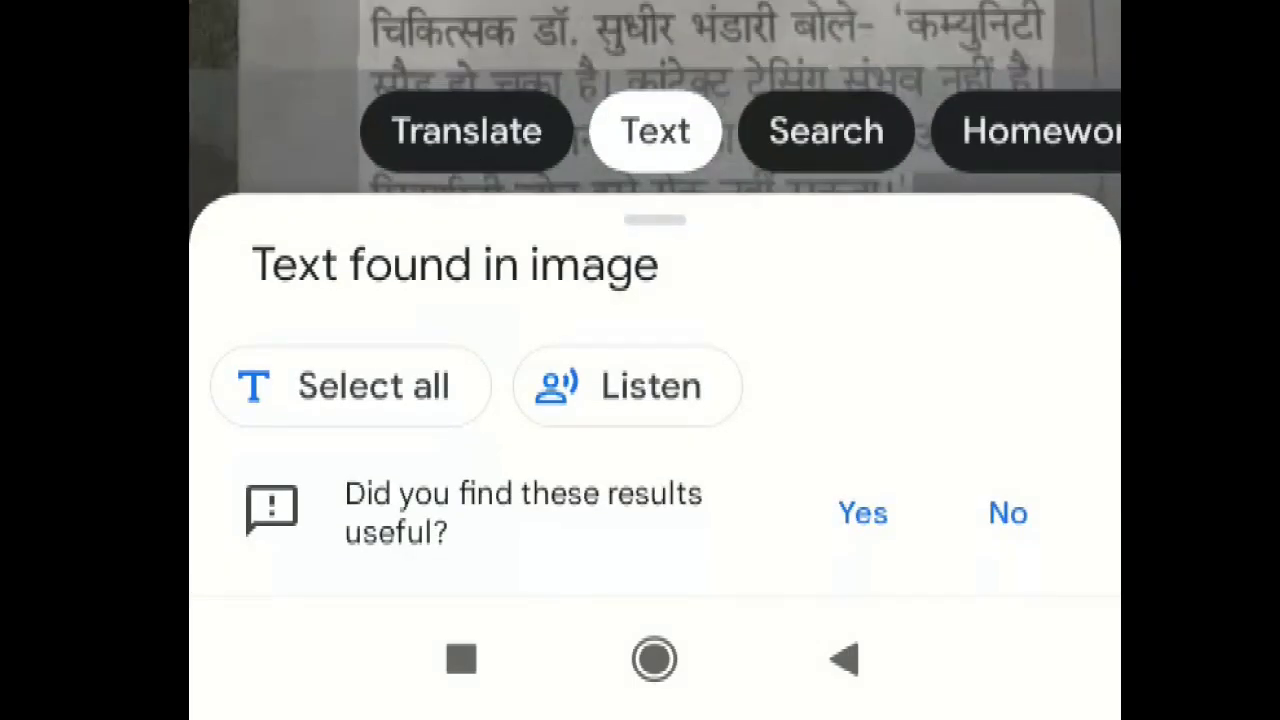
{"action": "left_click", "coordinate": [350, 386]}
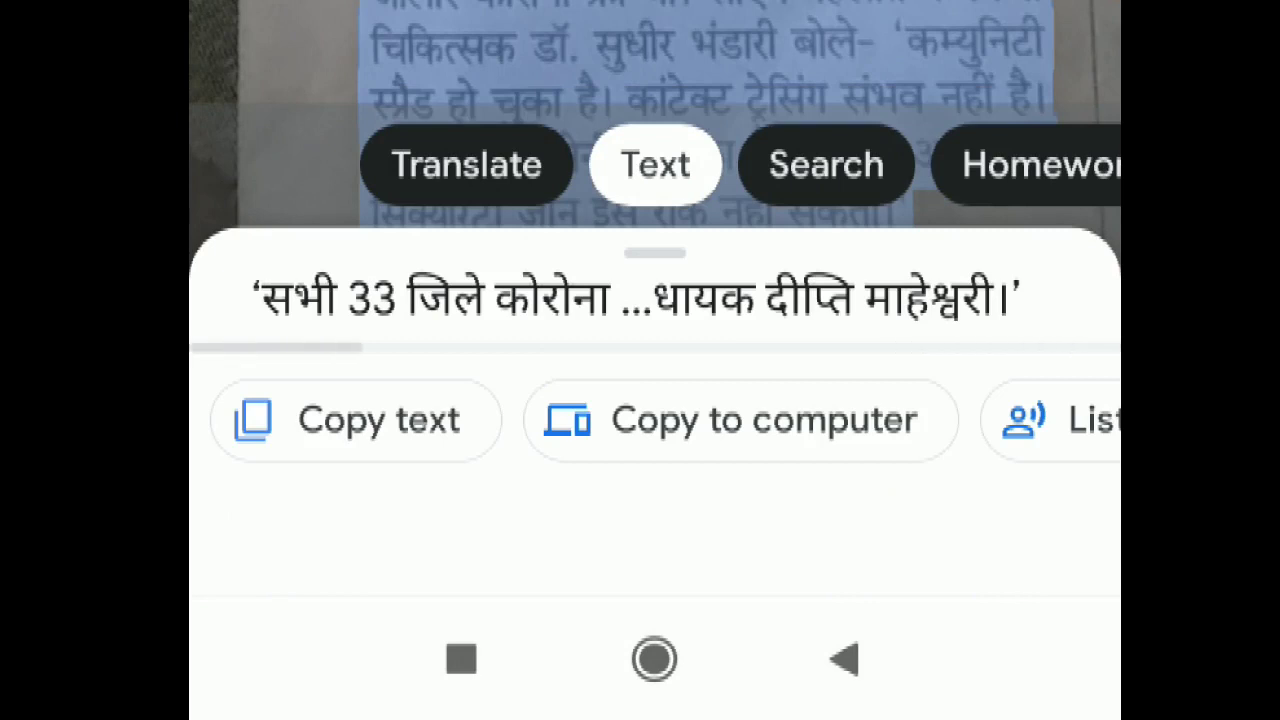
{"action": "left_click", "coordinate": [355, 420]}
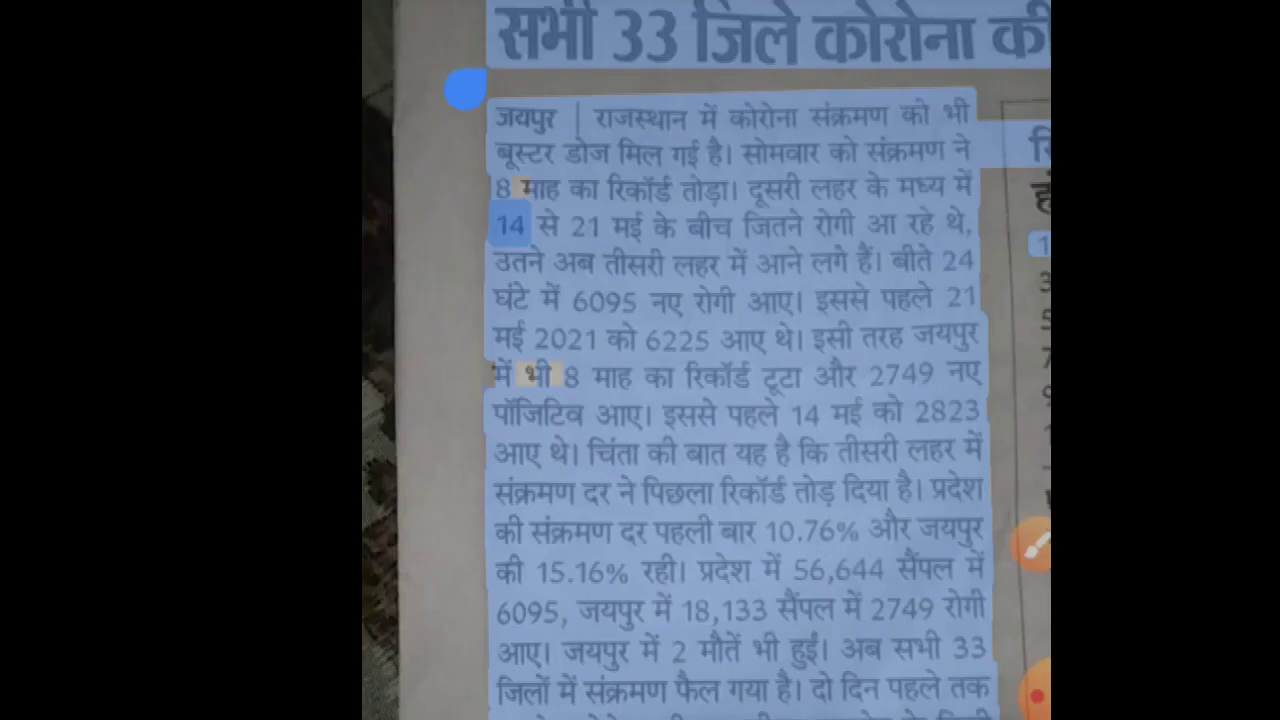
Switch to Keep notes and paste the copied article text into the body of the blank note.
{"action": "key", "text": "alt+Tab"}
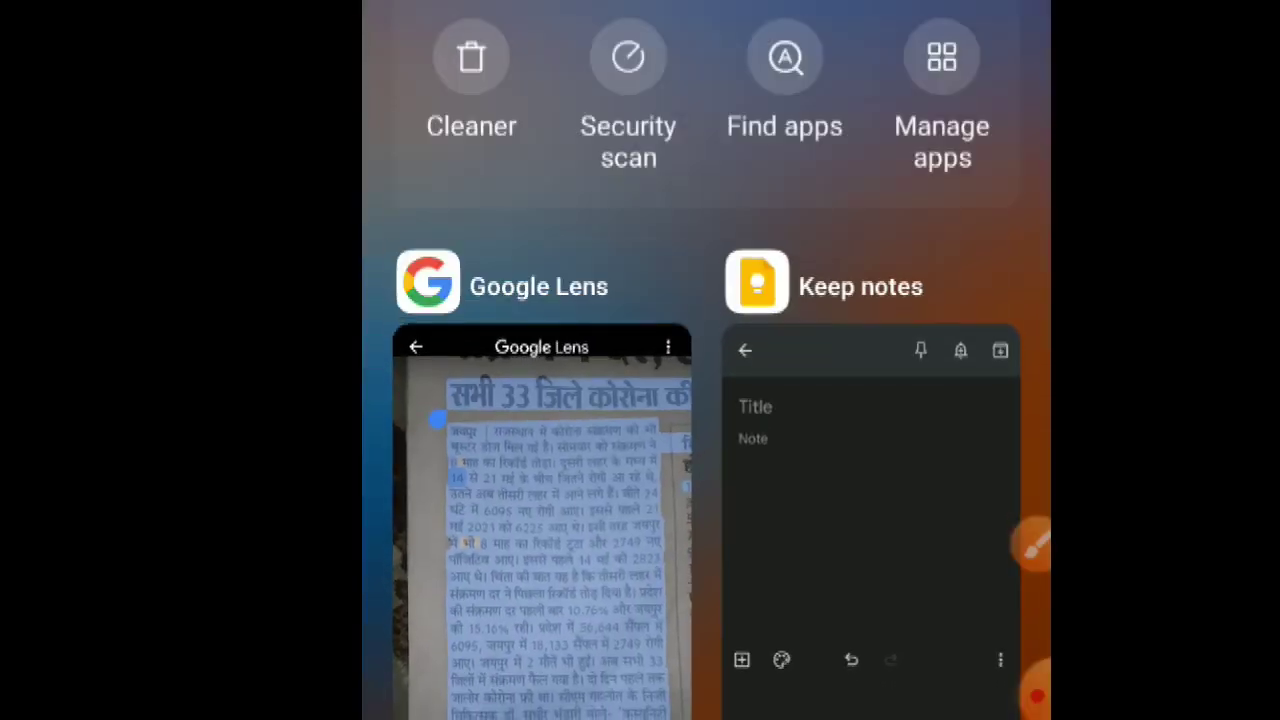
{"action": "left_click", "coordinate": [870, 520]}
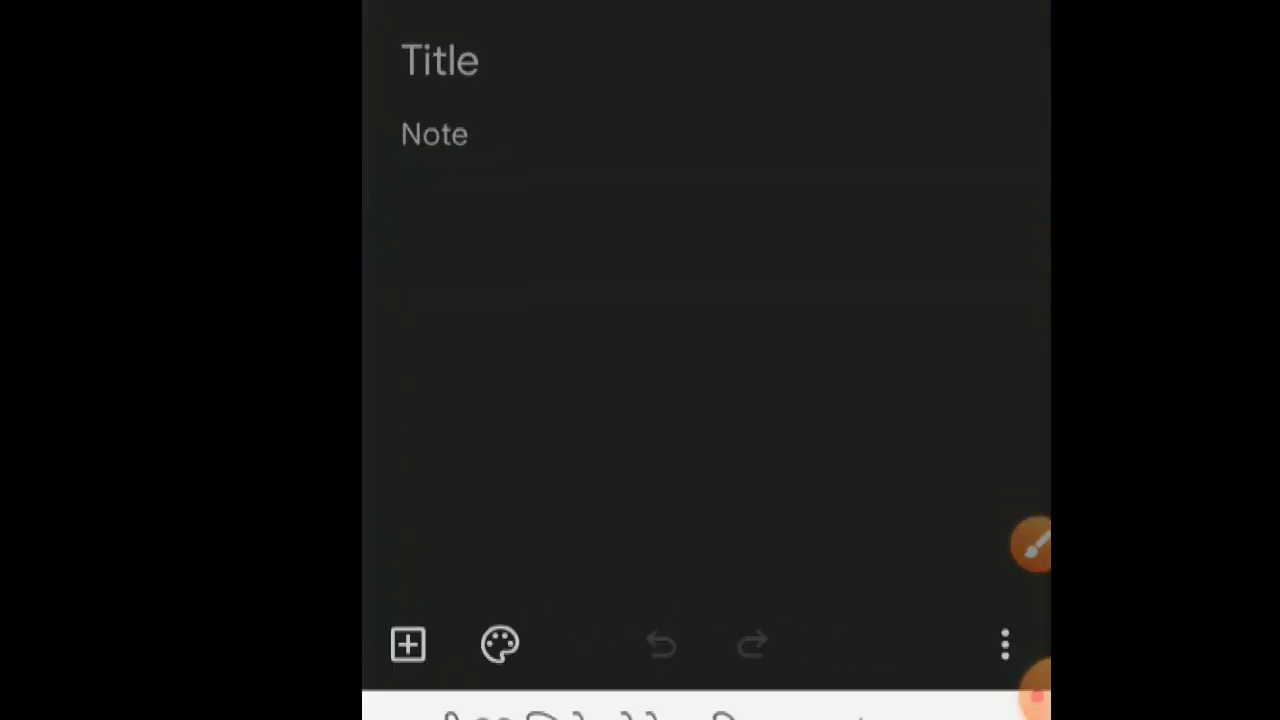
{"action": "left_click", "coordinate": [402, 134]}
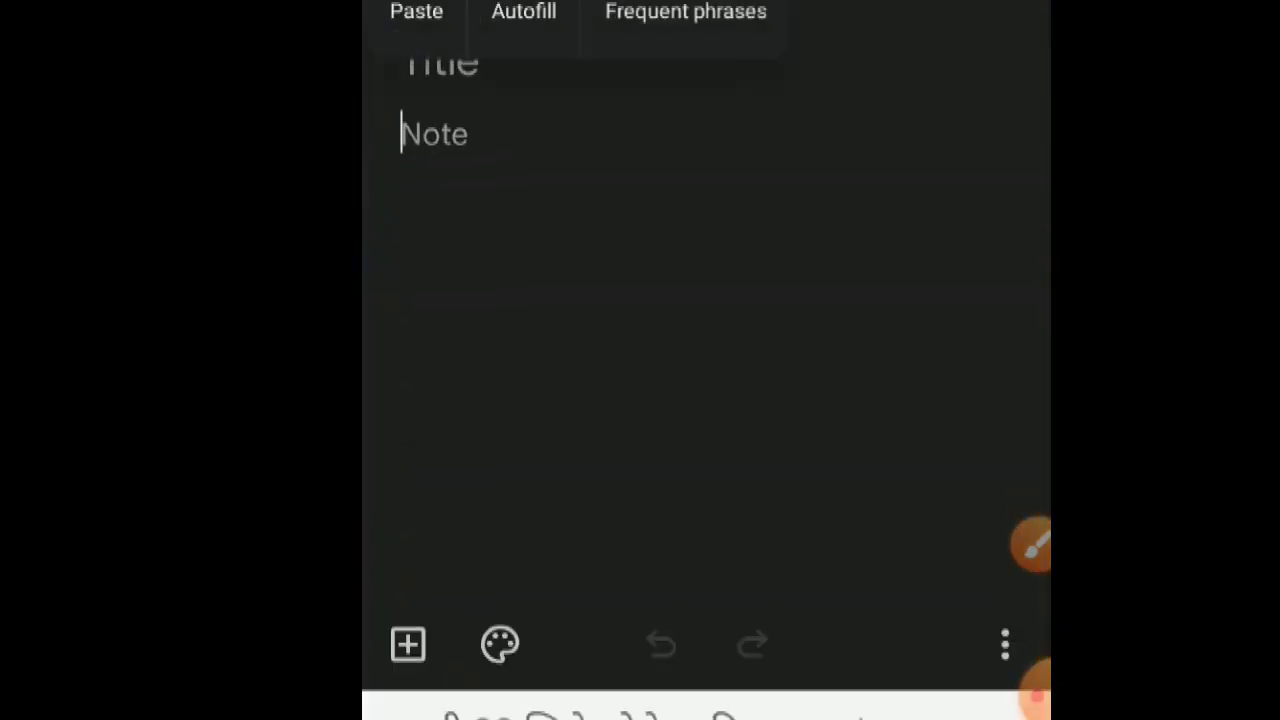
{"action": "left_click", "coordinate": [416, 11]}
{"action": "scroll", "coordinate": [706, 360], "scroll_direction": "up", "scroll_amount": 10}
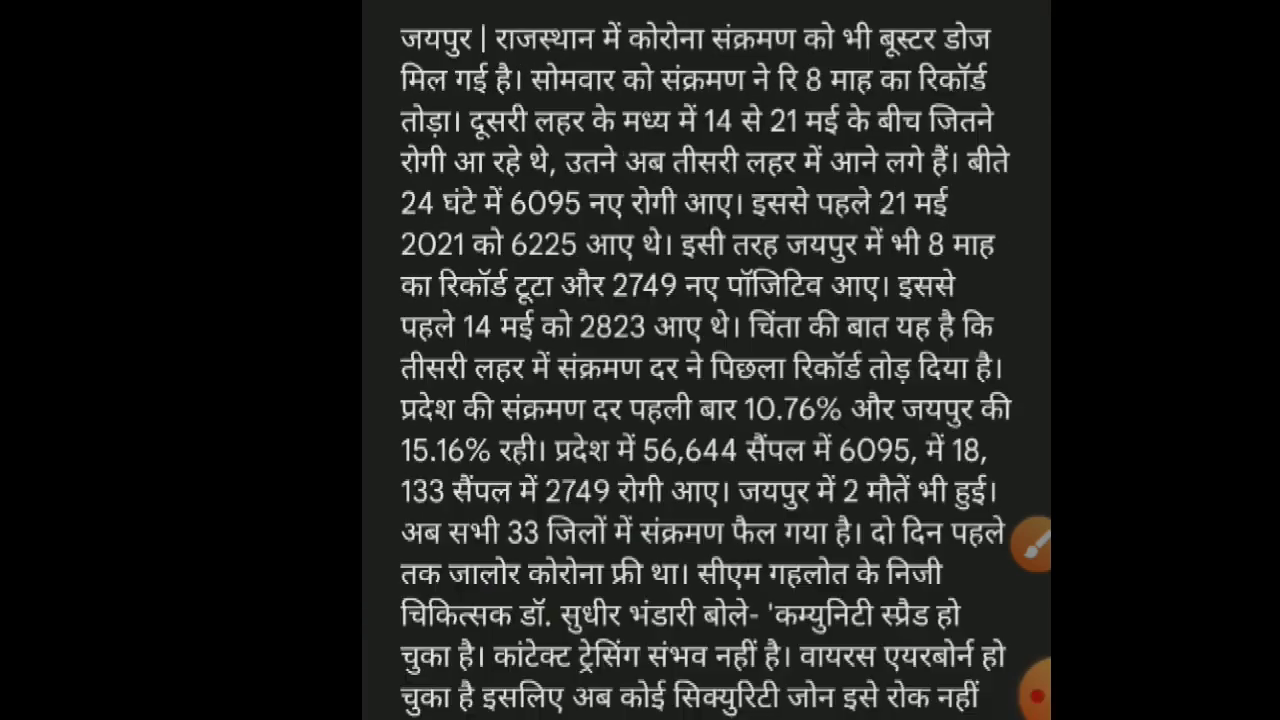
{"action": "scroll", "coordinate": [706, 360], "scroll_direction": "up", "scroll_amount": 3}
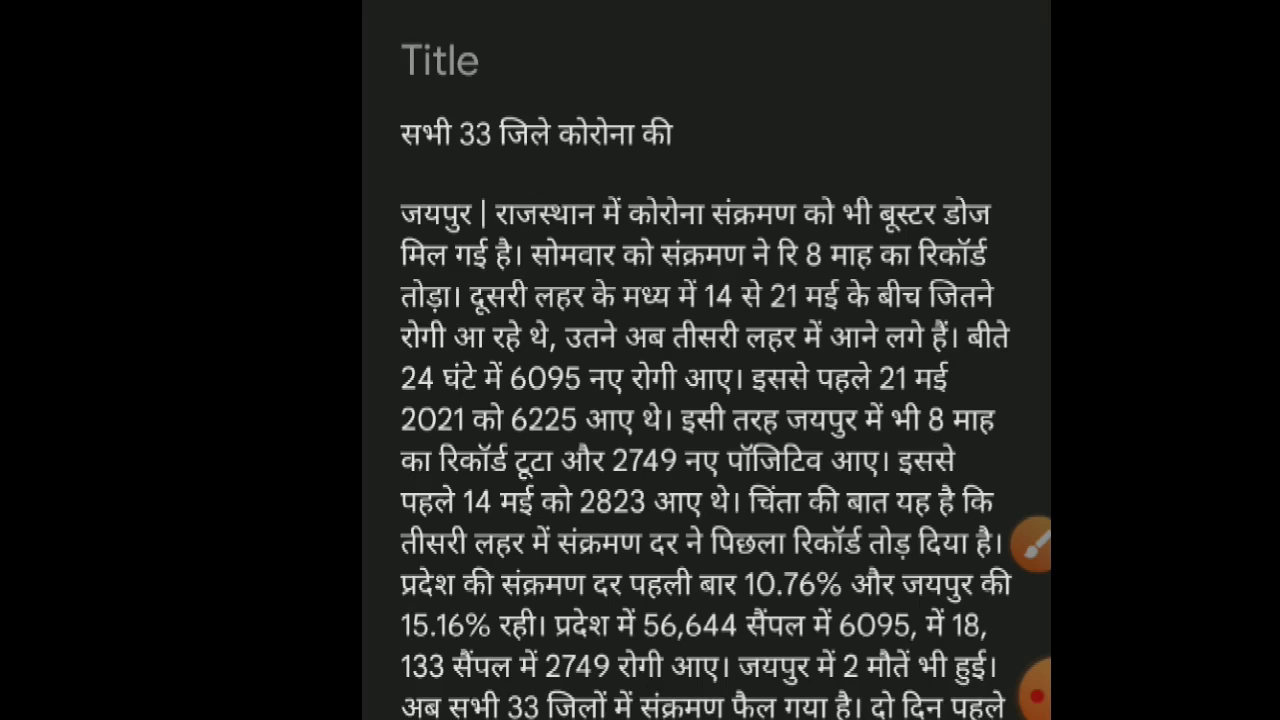
{"action": "left_click", "coordinate": [1035, 693]}
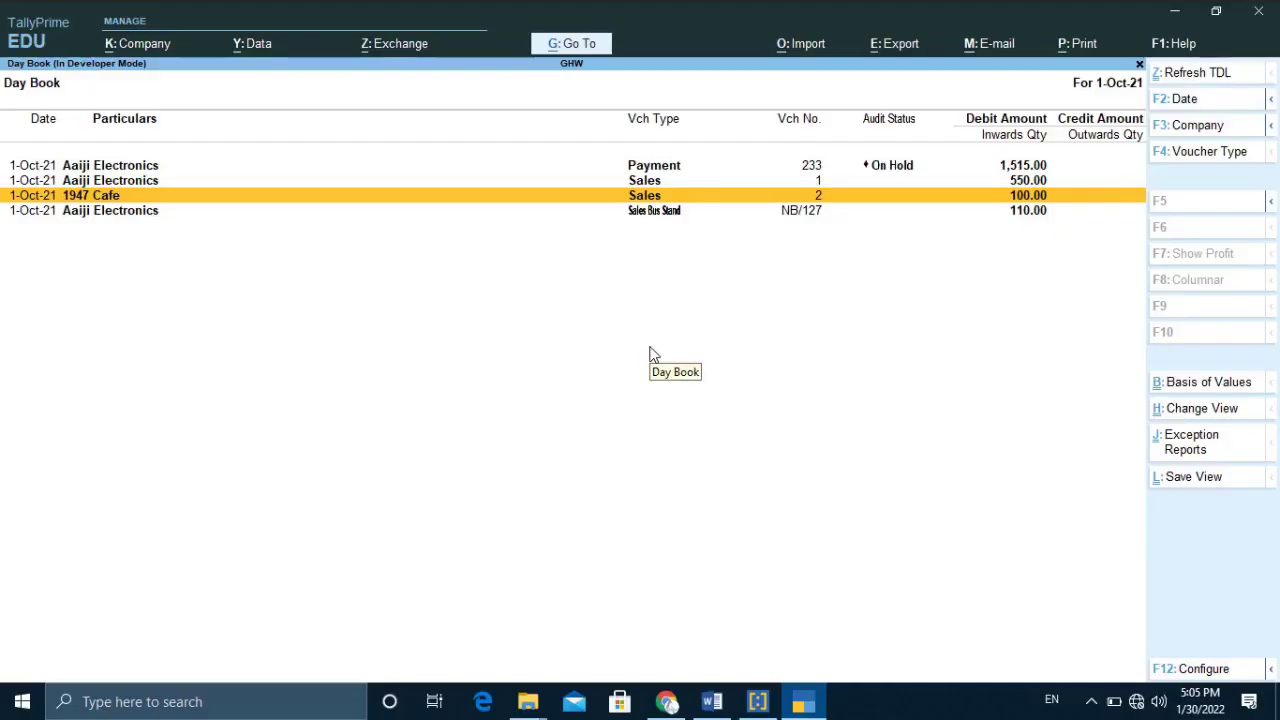
Browse the payment and sales vouchers listed in the TallyPrime Day Book for 1-Oct-21.
{"action": "key", "text": "Up"}
{"action": "key", "text": "Up"}
{"action": "key", "text": "Down"}
{"action": "key", "text": "Down"}
{"action": "key", "text": "Down"}
{"action": "key", "text": "Up"}
{"action": "key", "text": "Up"}
{"action": "key", "text": "Up"}
{"action": "key", "text": "Down"}
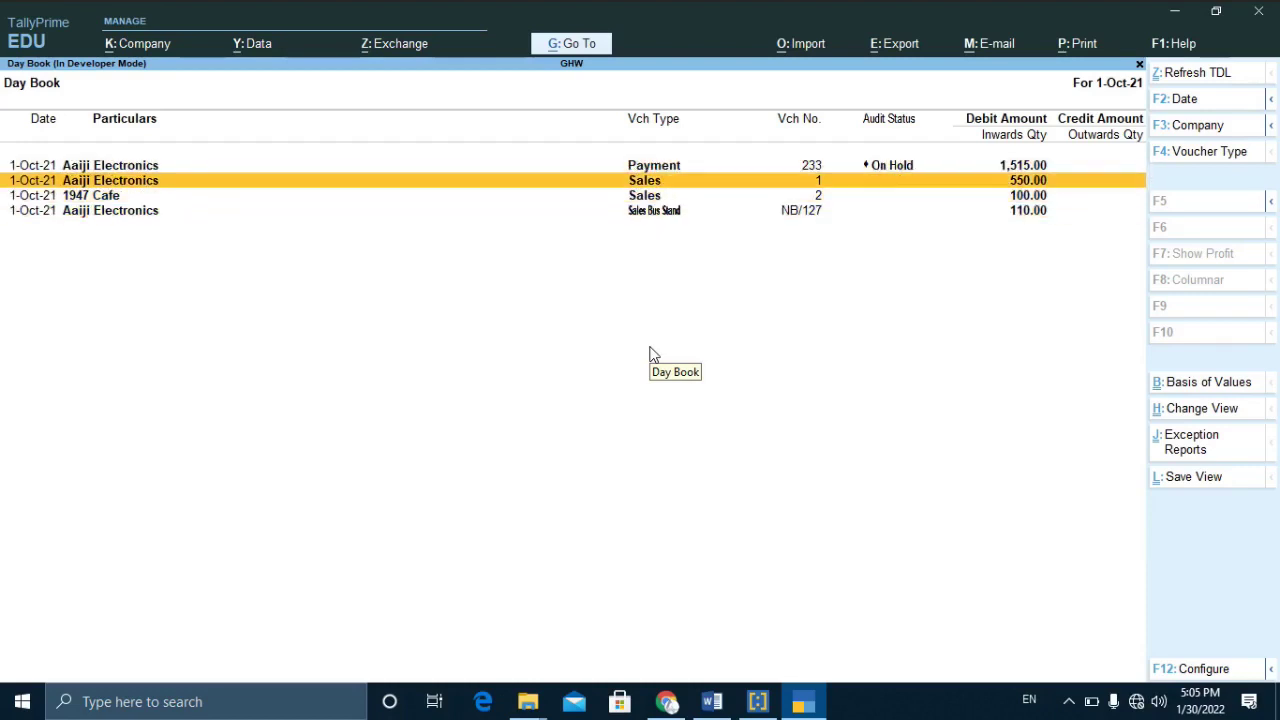
{"action": "key", "text": "Down"}
{"action": "key", "text": "Down"}
{"action": "key", "text": "Up"}
{"action": "key", "text": "Up"}
{"action": "key", "text": "Up"}
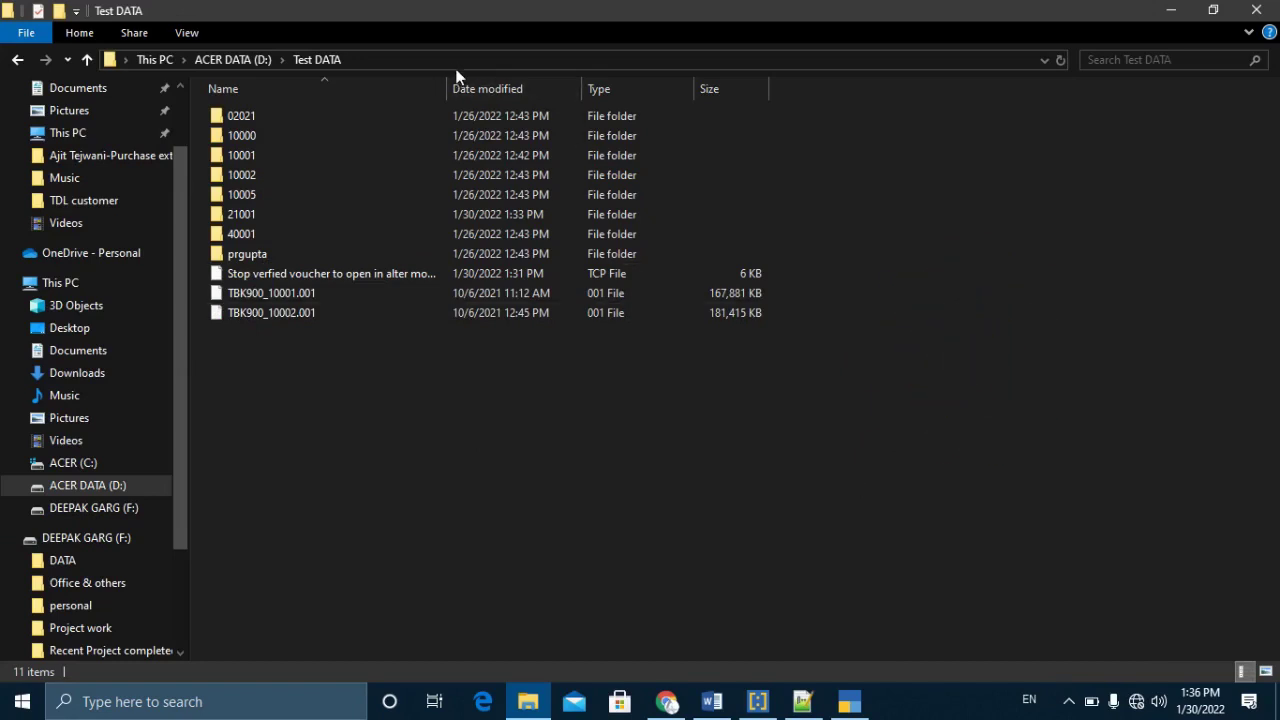
Widen the Name column in the Test DATA folder and select the file "Stop verfied voucher to open in alter mode.tcp".
{"action": "left_click_drag", "start_coordinate": [449, 80], "coordinate": [529, 80]}
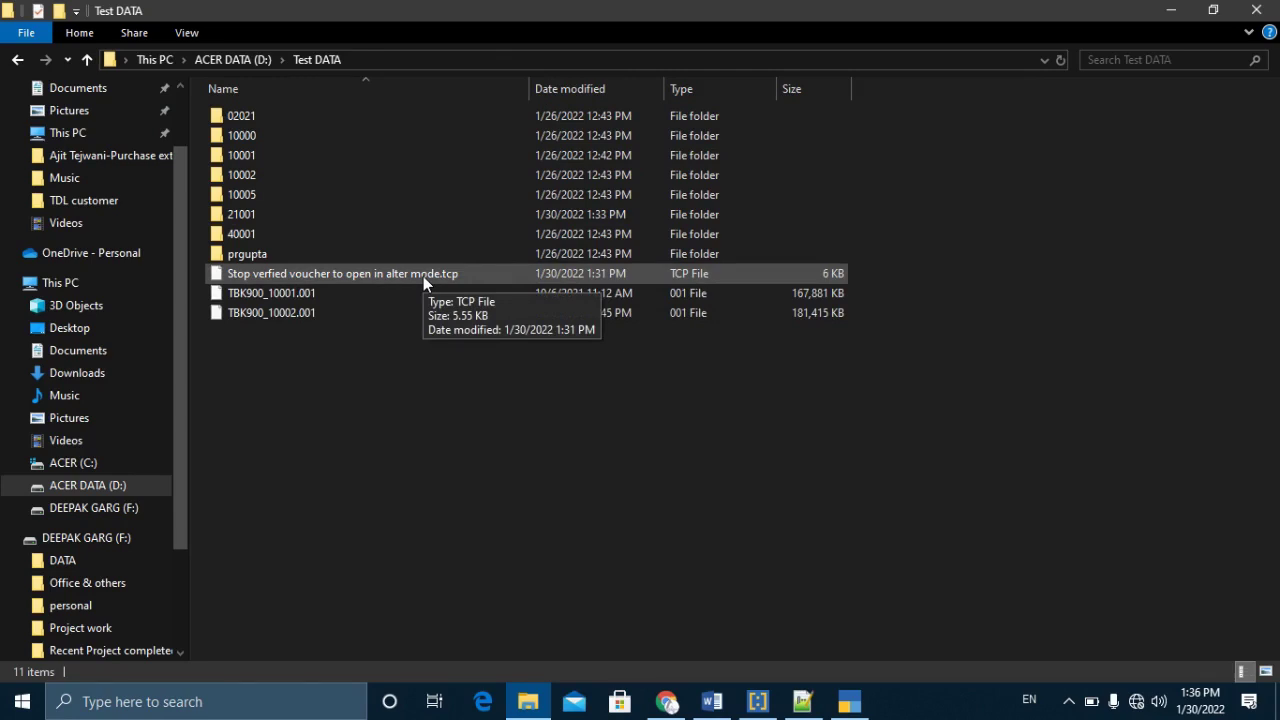
{"action": "left_click", "coordinate": [368, 268]}
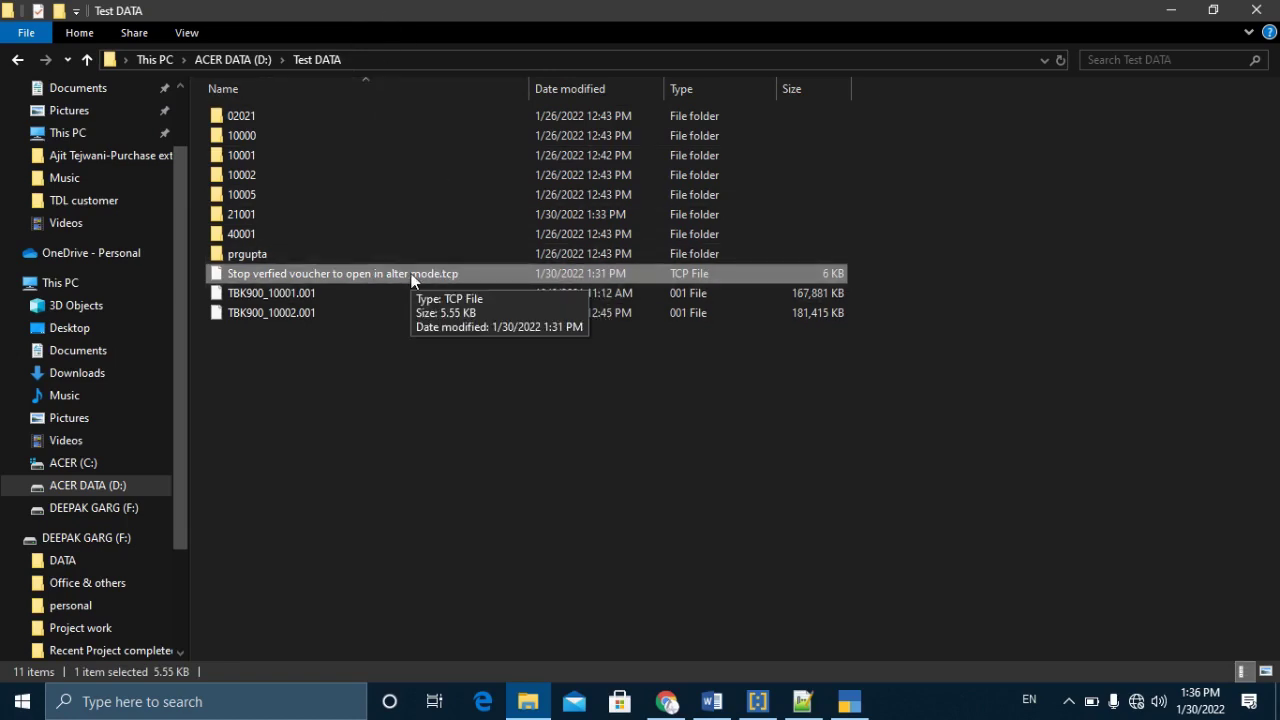
Copy the full object path of "Stop verfied voucher to open in alter mode.tcp" from the security details of its file properties.
{"action": "right_click", "coordinate": [412, 277]}
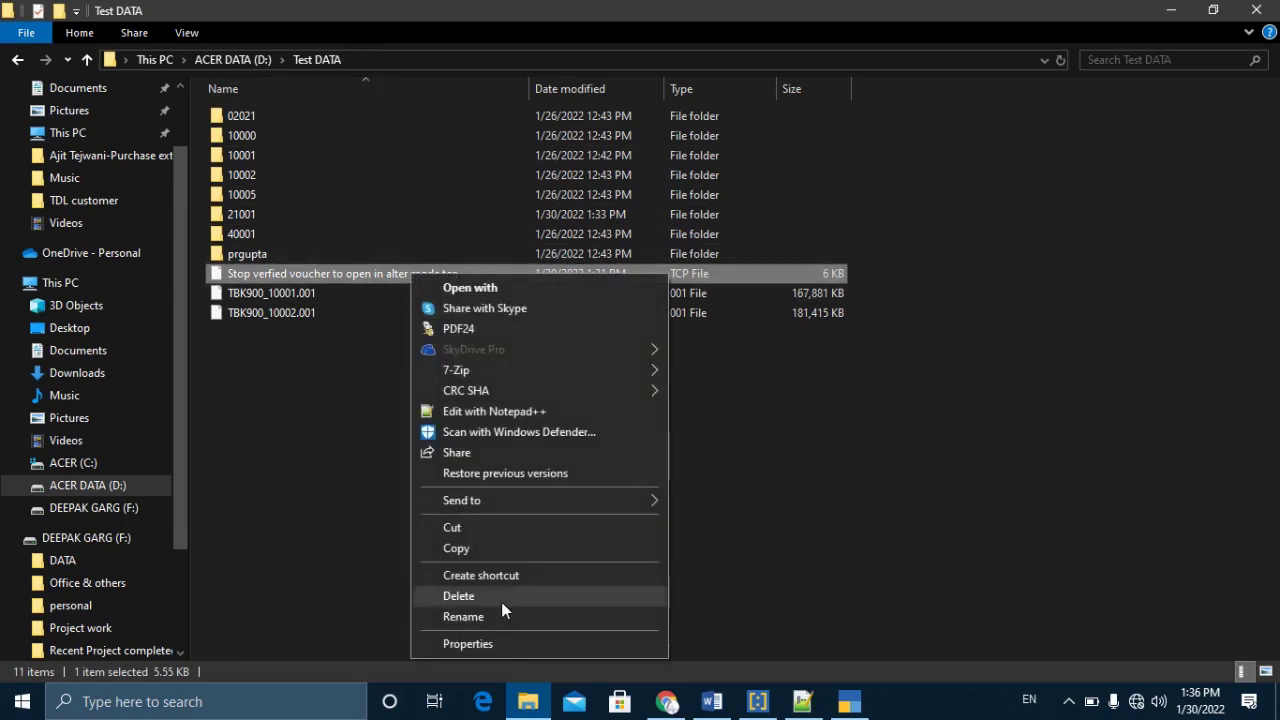
{"action": "left_click", "coordinate": [501, 644]}
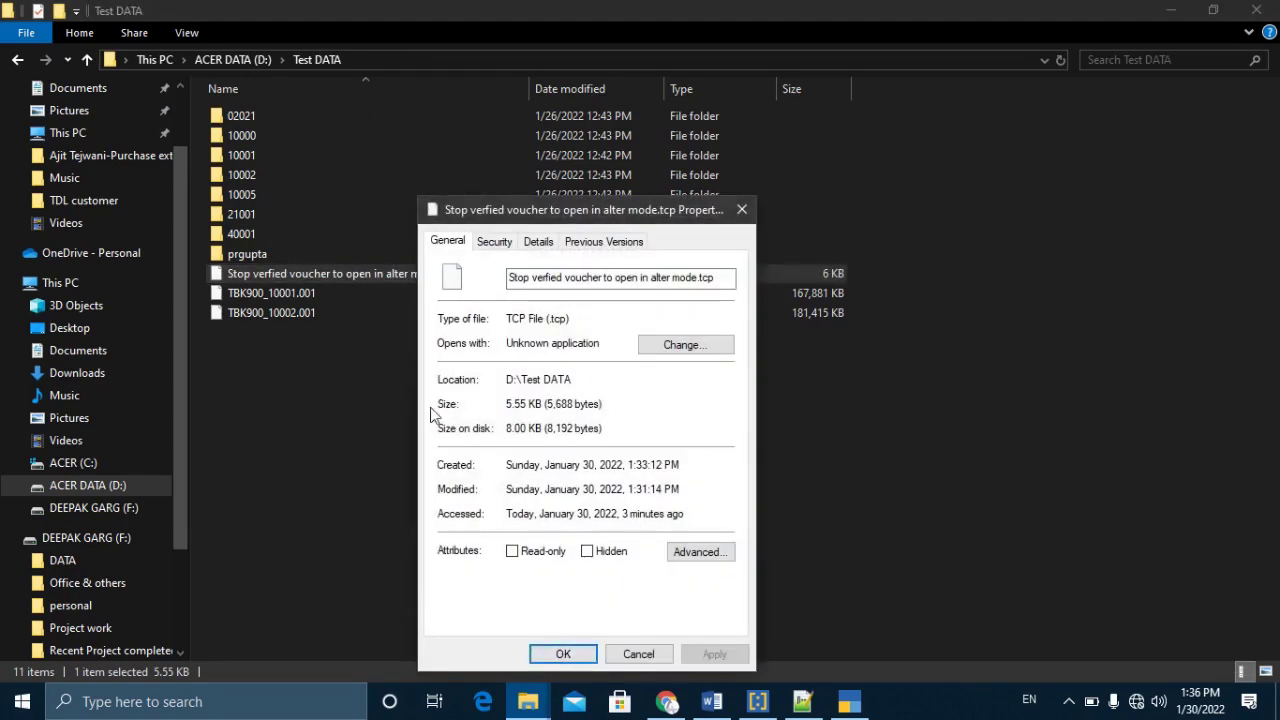
{"action": "left_click", "coordinate": [494, 243]}
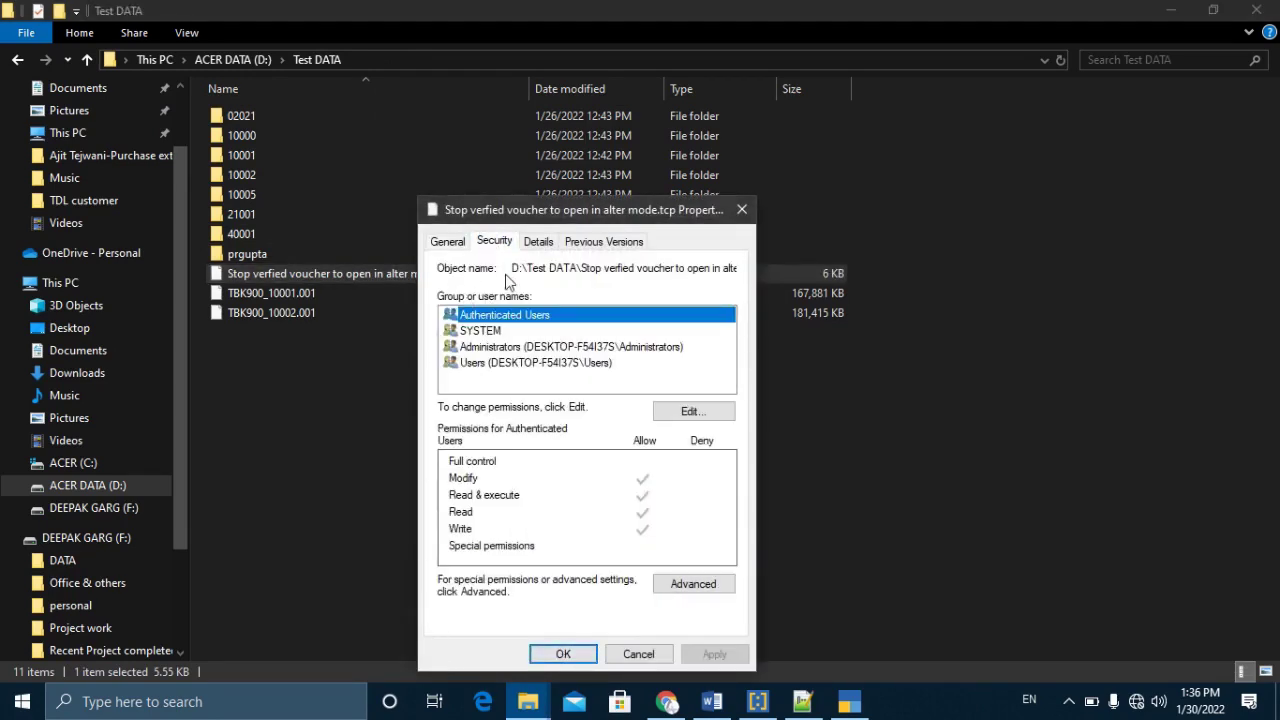
{"action": "left_click_drag", "start_coordinate": [512, 268], "coordinate": [769, 272]}
{"action": "key", "text": "ctrl+c"}
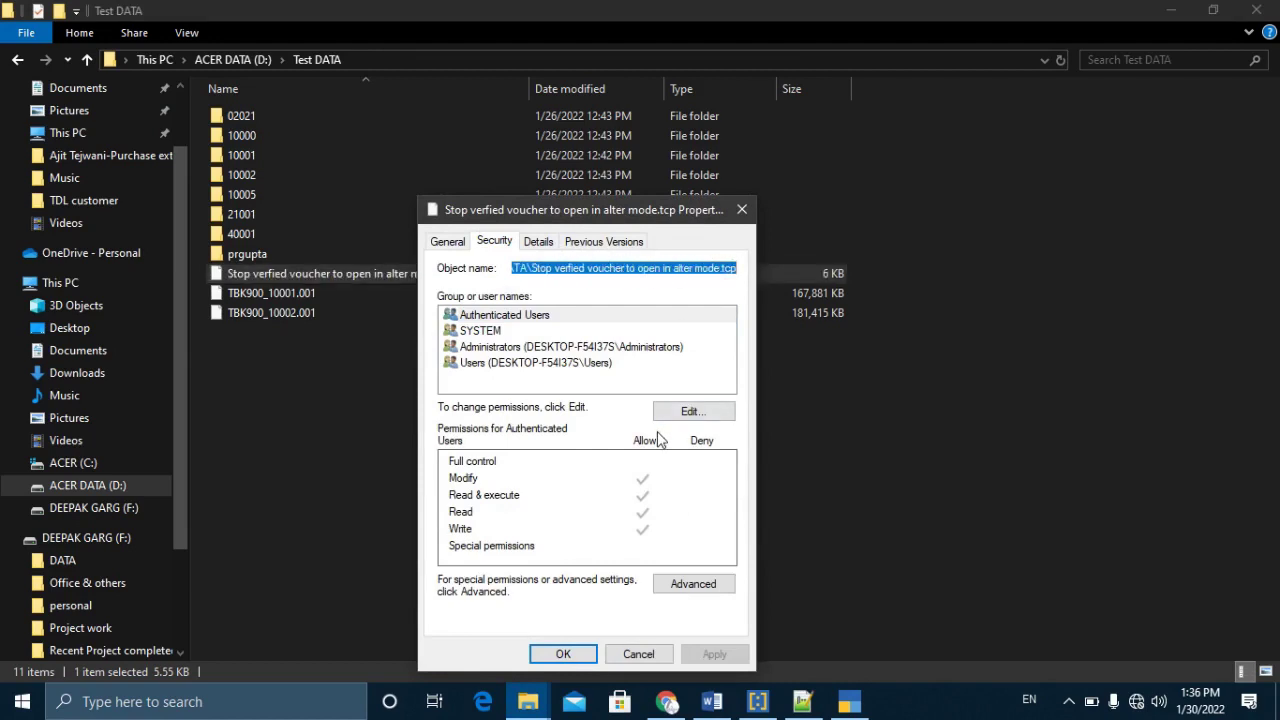
Switch to TallyPrime and open the configuration of the locally managed TDL files.
{"action": "left_click", "coordinate": [849, 701]}
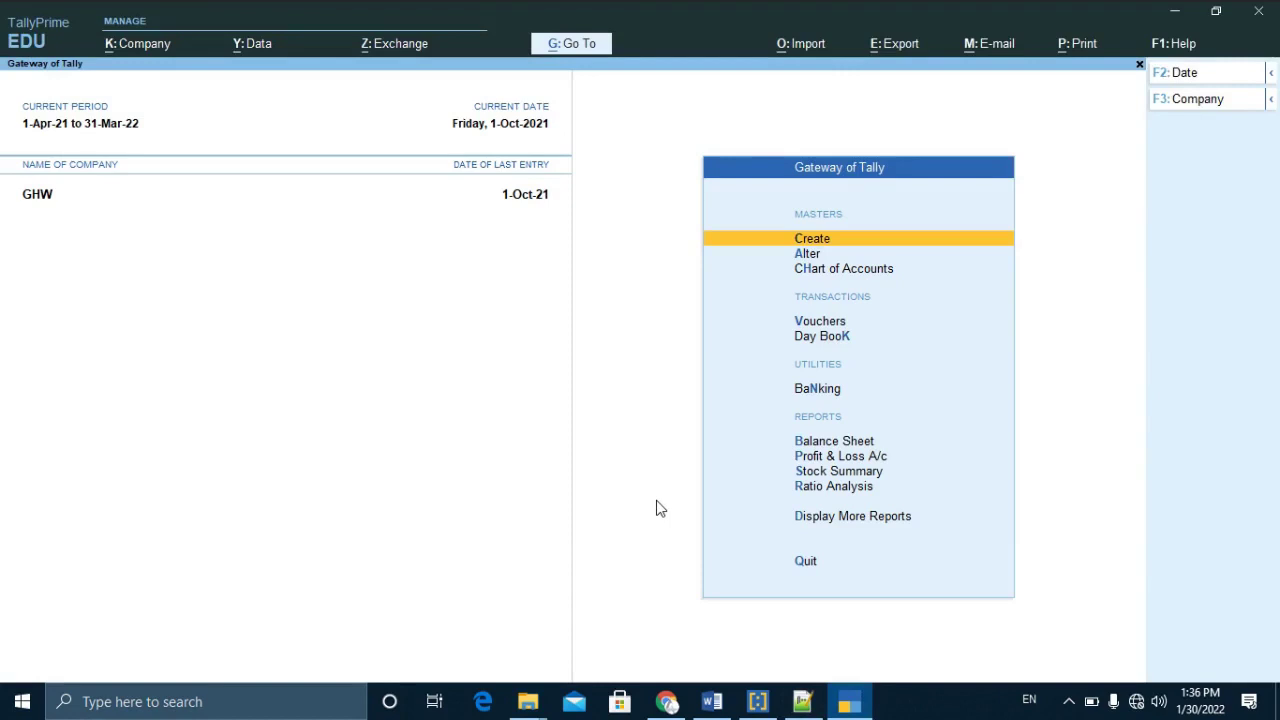
{"action": "key", "text": "ctrl"}
{"action": "key", "text": "ctrl+alt+t"}
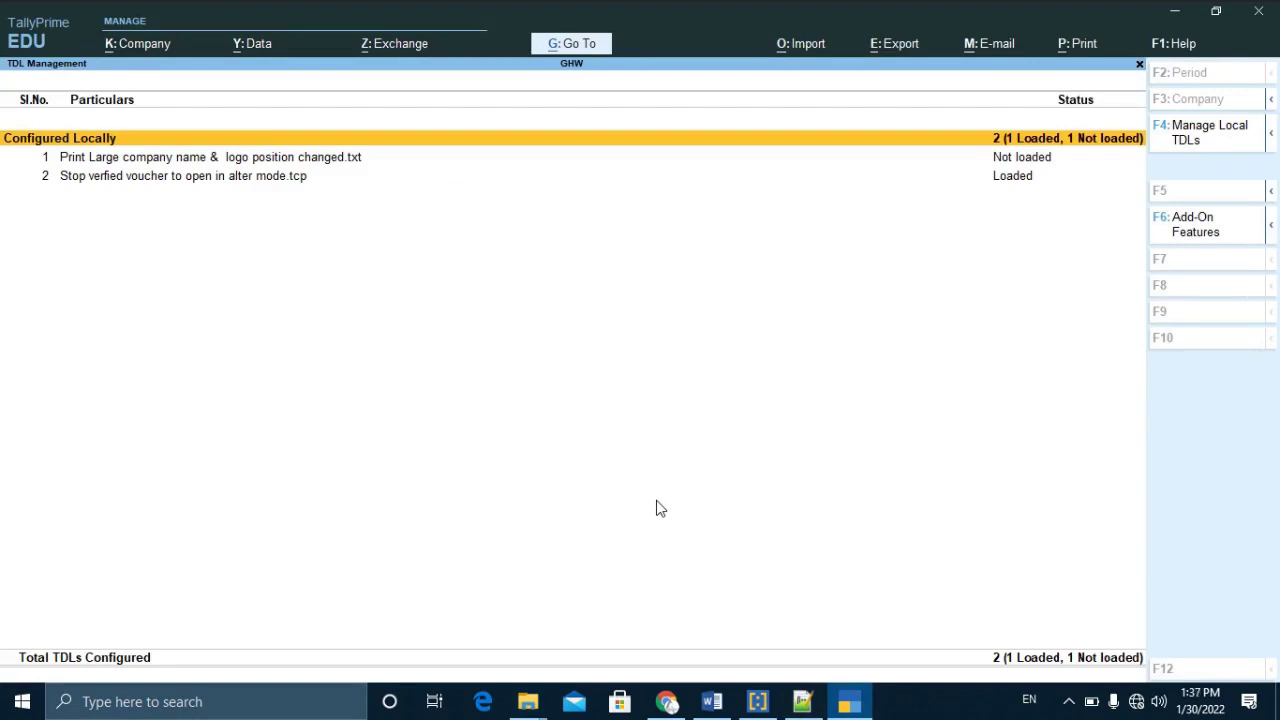
{"action": "key", "text": "F4"}
{"action": "key", "text": "Return"}
{"action": "key", "text": "Return"}
{"action": "key", "text": "Return"}
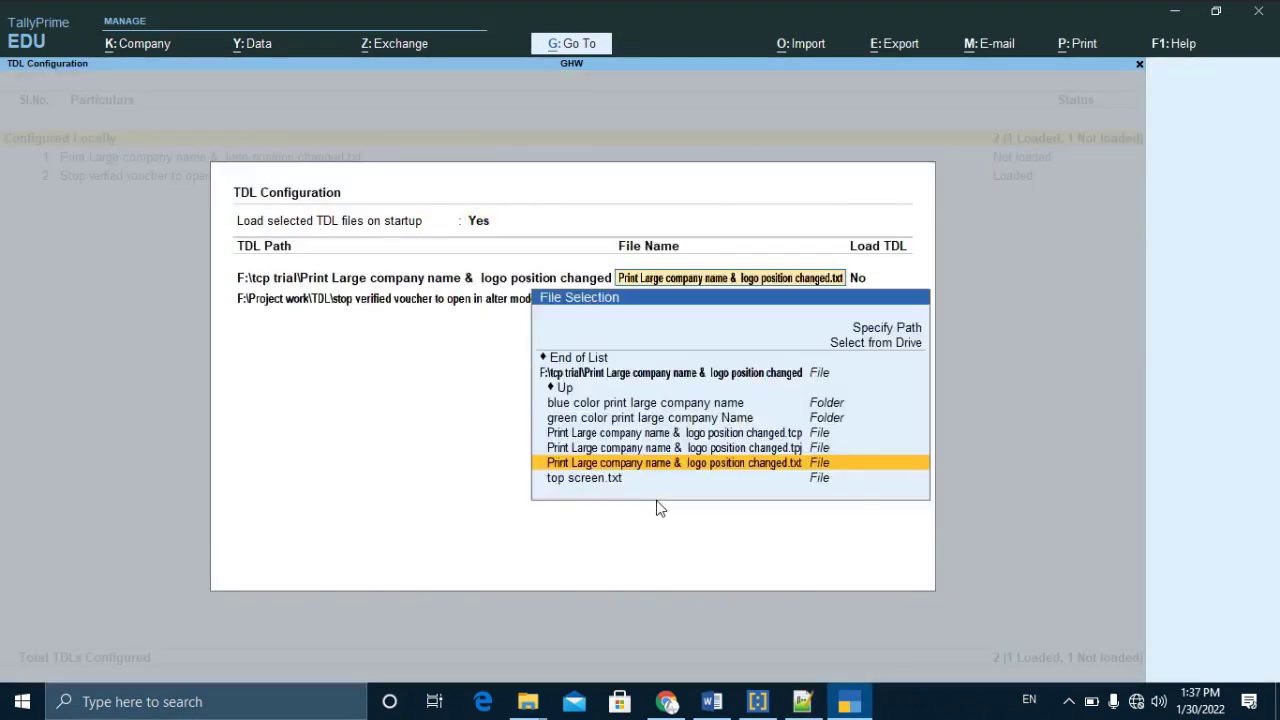
Replace the second TDL entry with the copied path D:\Test DATA\Stop verfied voucher to open in alter mode.tcp and save the TDL configuration.
{"action": "key", "text": "Return"}
{"action": "key", "text": "Return"}
{"action": "key", "text": "BackSpace"}
{"action": "key", "text": "BackSpace"}
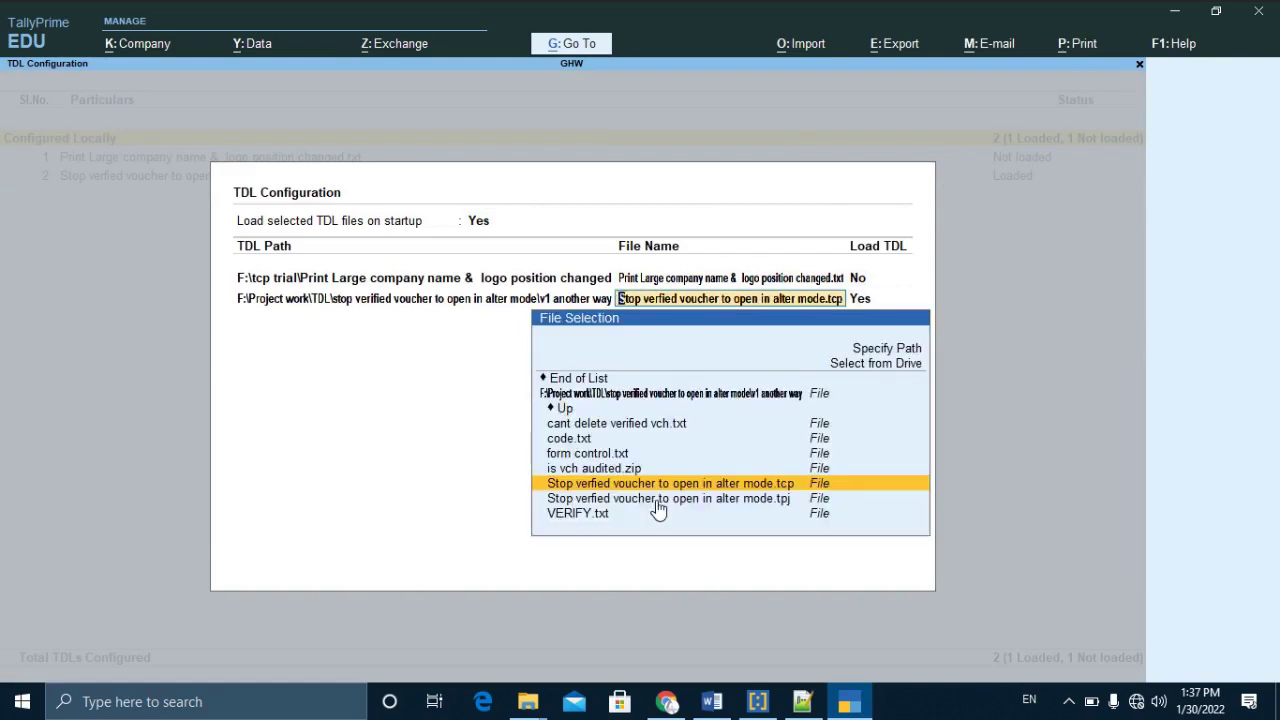
{"action": "key", "text": "BackSpace"}
{"action": "key", "text": "ctrl+v"}
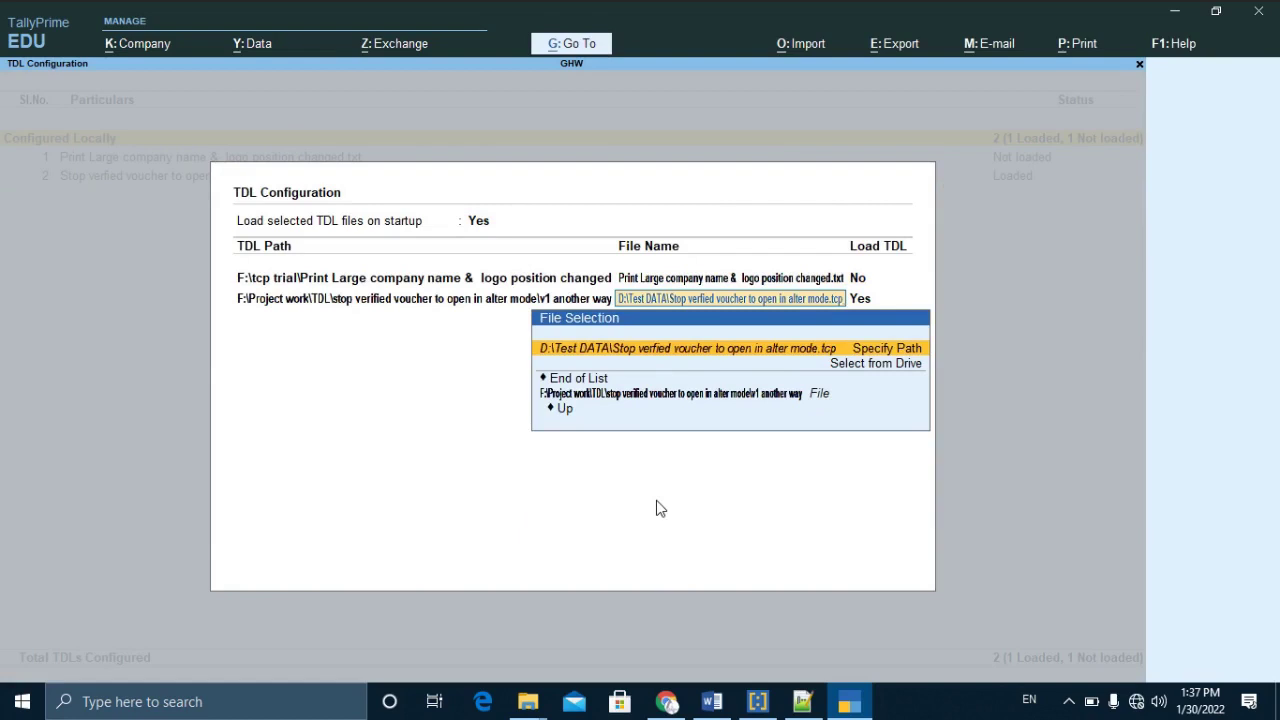
{"action": "key", "text": "Return"}
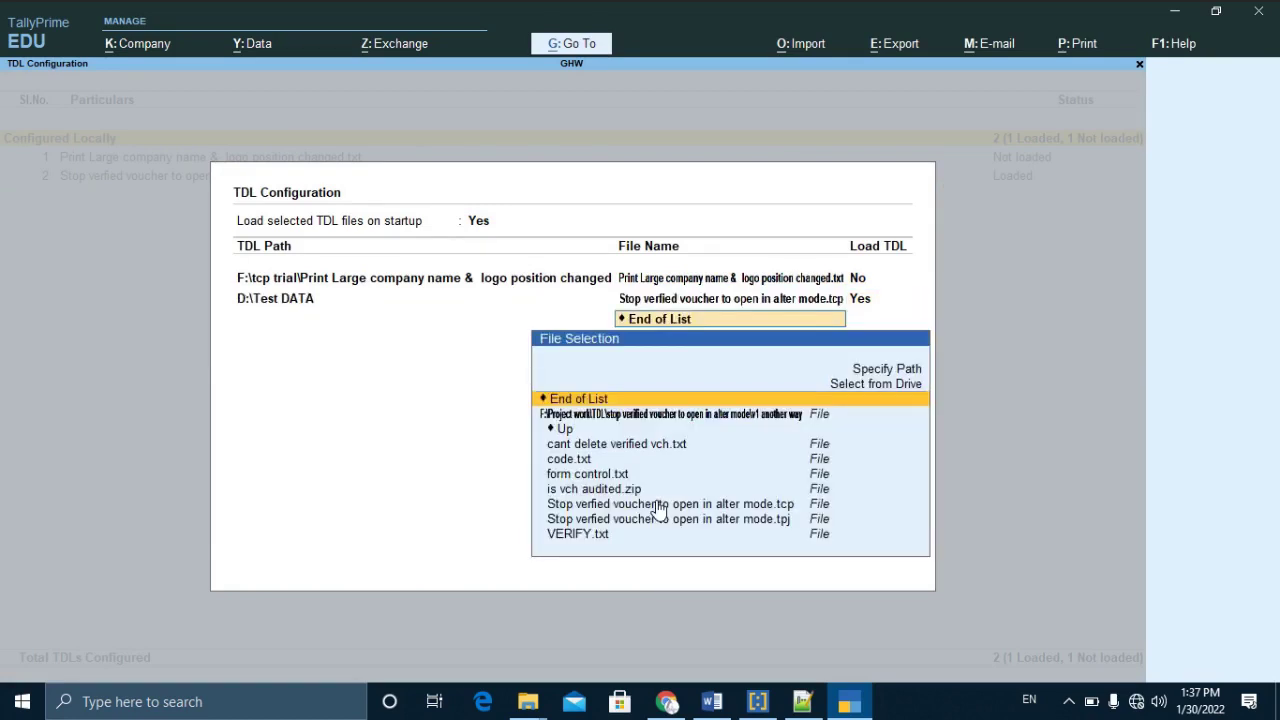
{"action": "key", "text": "Return"}
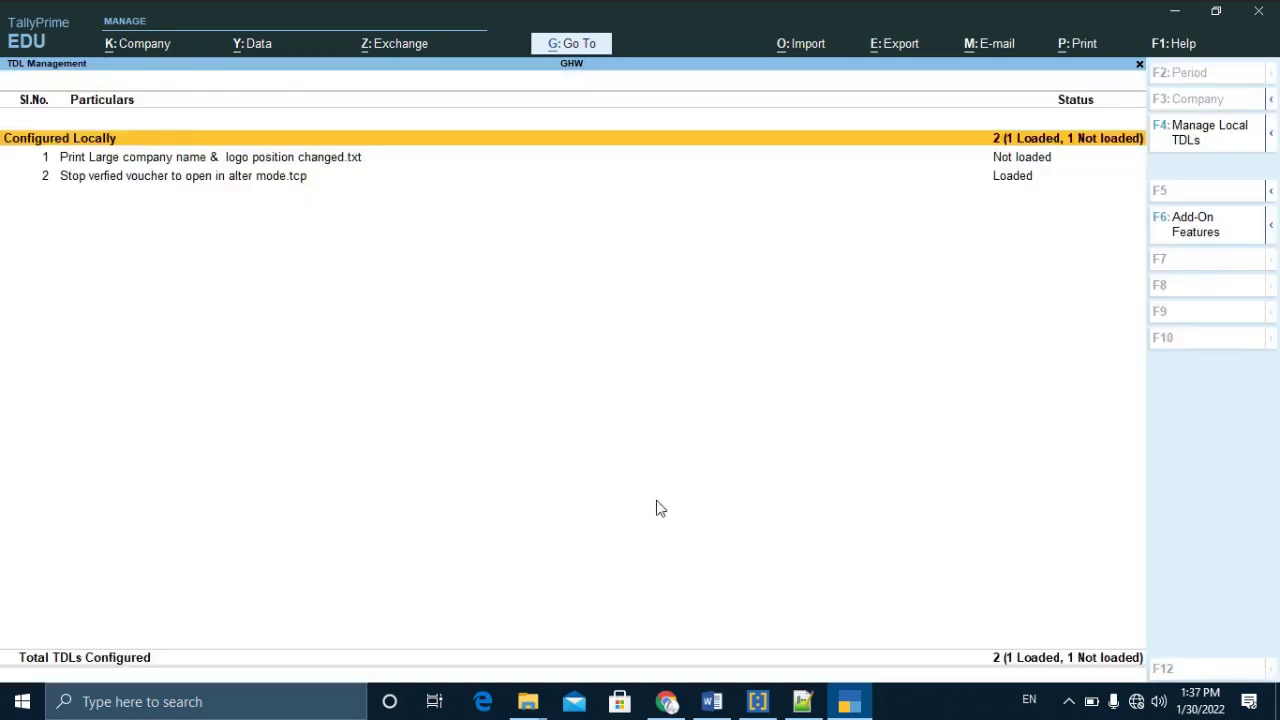
{"action": "key", "text": "Down"}
{"action": "key", "text": "Down"}
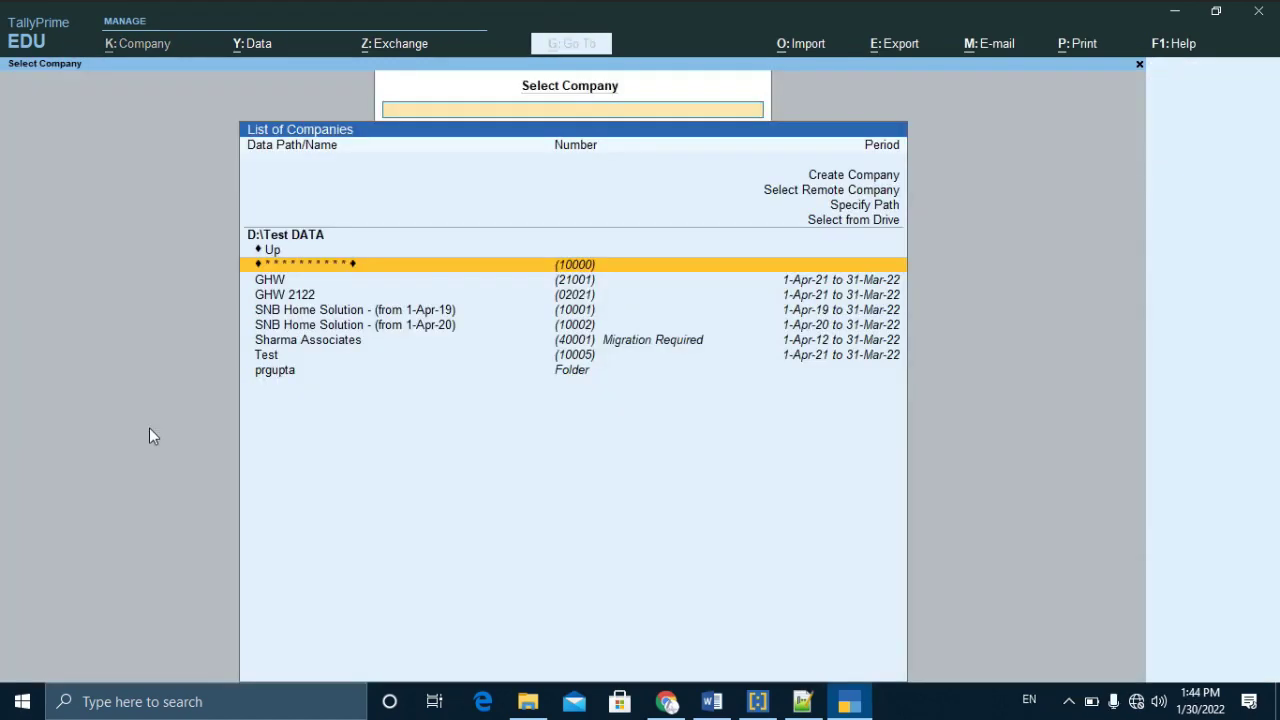
Open the company GHW from D:\Test DATA and log in with the username ghw and the account password.
{"action": "key", "text": "Down"}
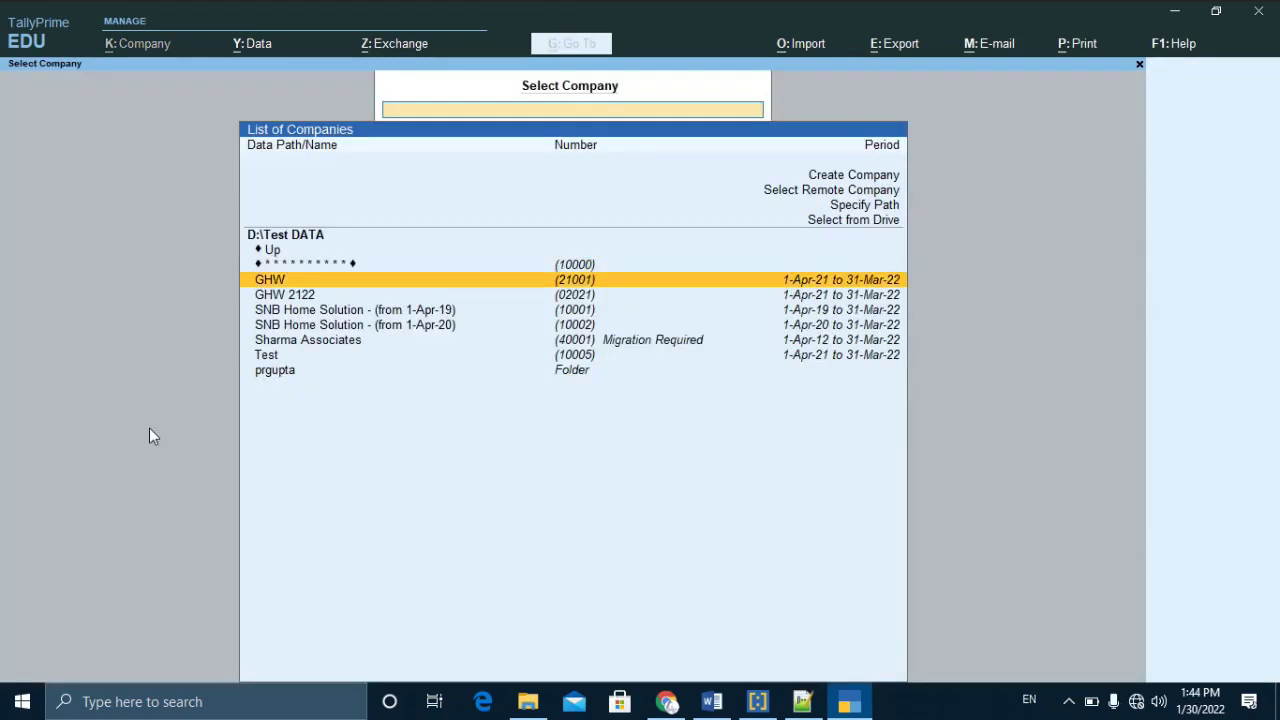
{"action": "key", "text": "Return"}
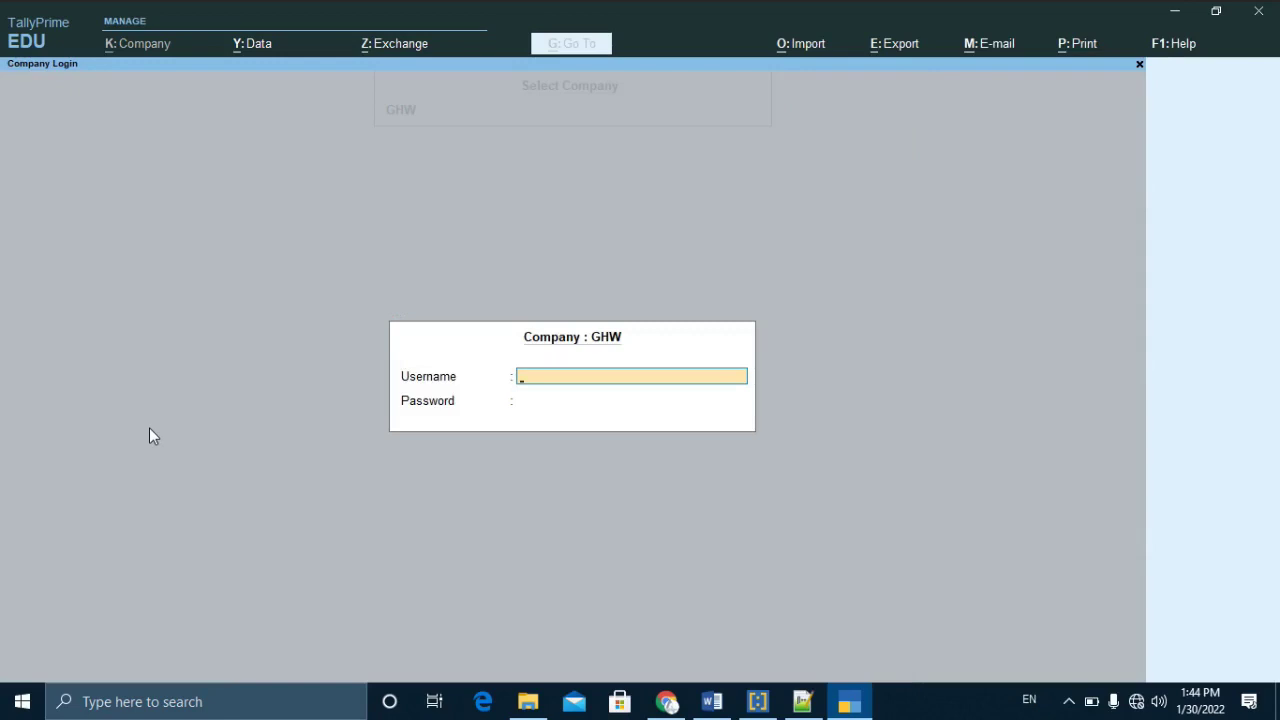
{"action": "type", "text": "ghw"}
{"action": "key", "text": "Return"}
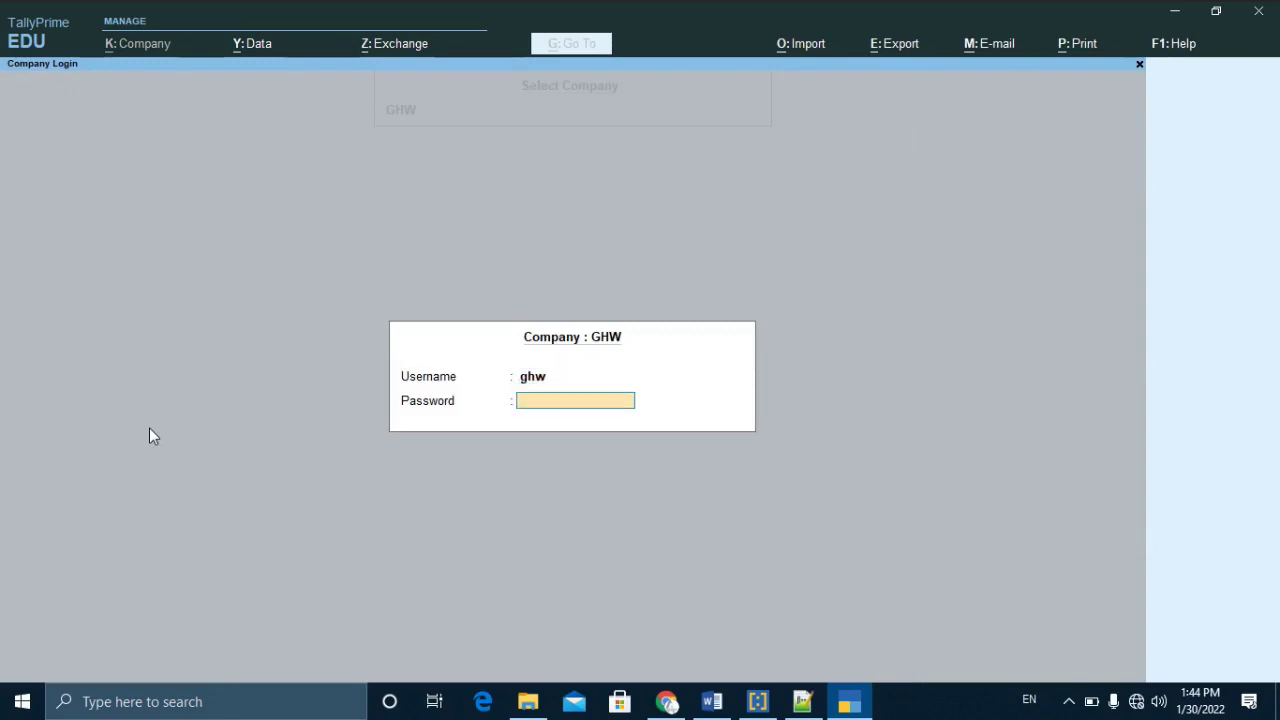
{"action": "key", "text": "Return"}
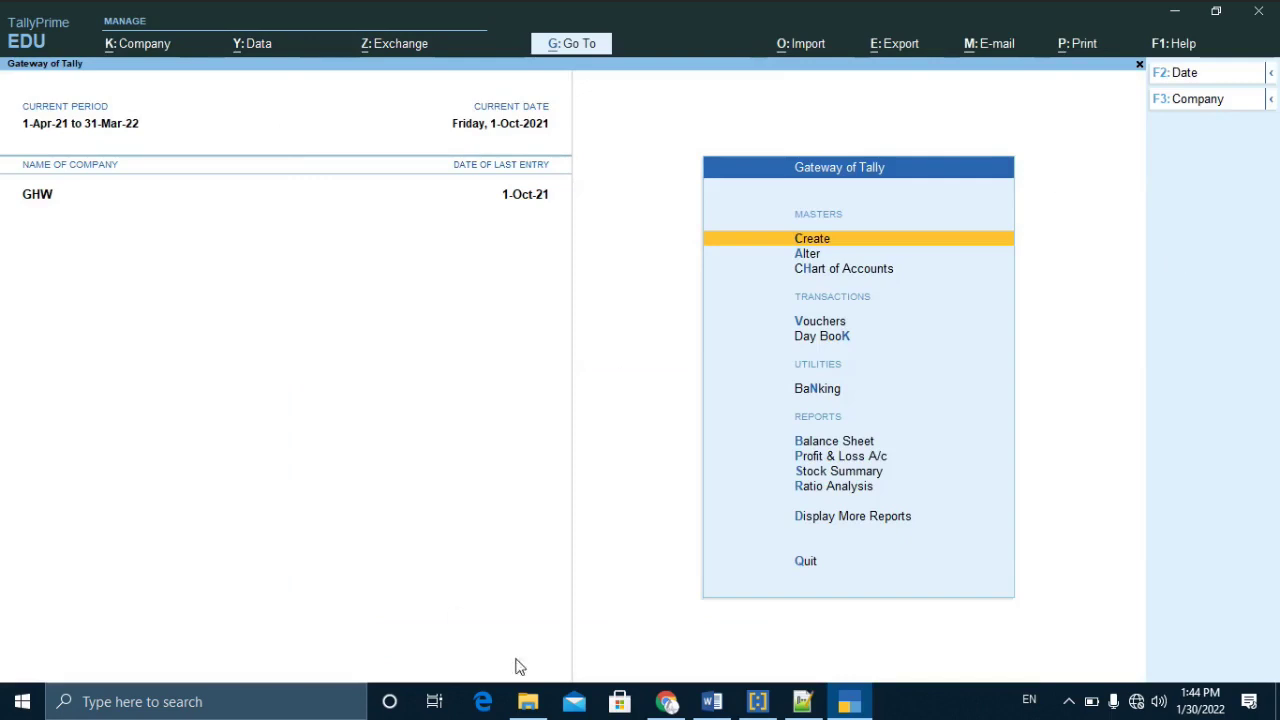
Open Users and Passwords for GHW and accept the Data Entry user with Allow Local TDL Files set to No.
{"action": "left_click", "coordinate": [140, 48]}
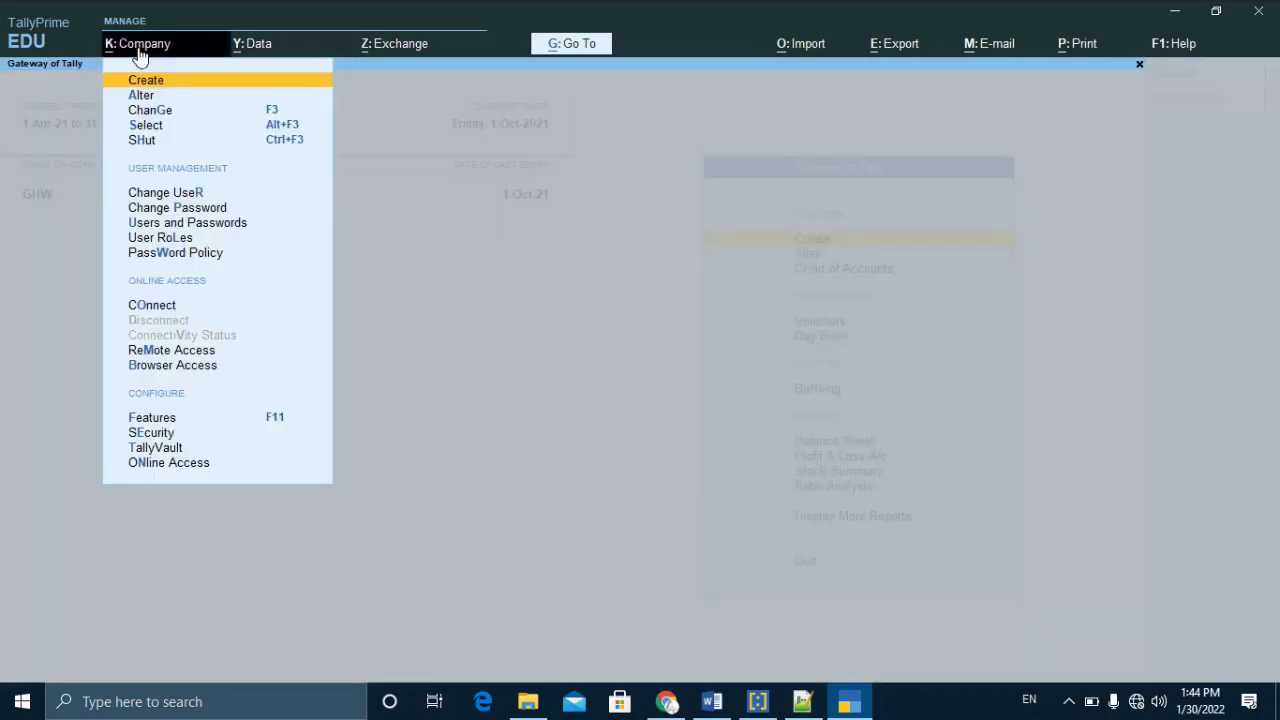
{"action": "key", "text": "Down"}
{"action": "key", "text": "Down"}
{"action": "key", "text": "Down"}
{"action": "key", "text": "Down"}
{"action": "key", "text": "Down"}
{"action": "key", "text": "Down"}
{"action": "key", "text": "Down"}
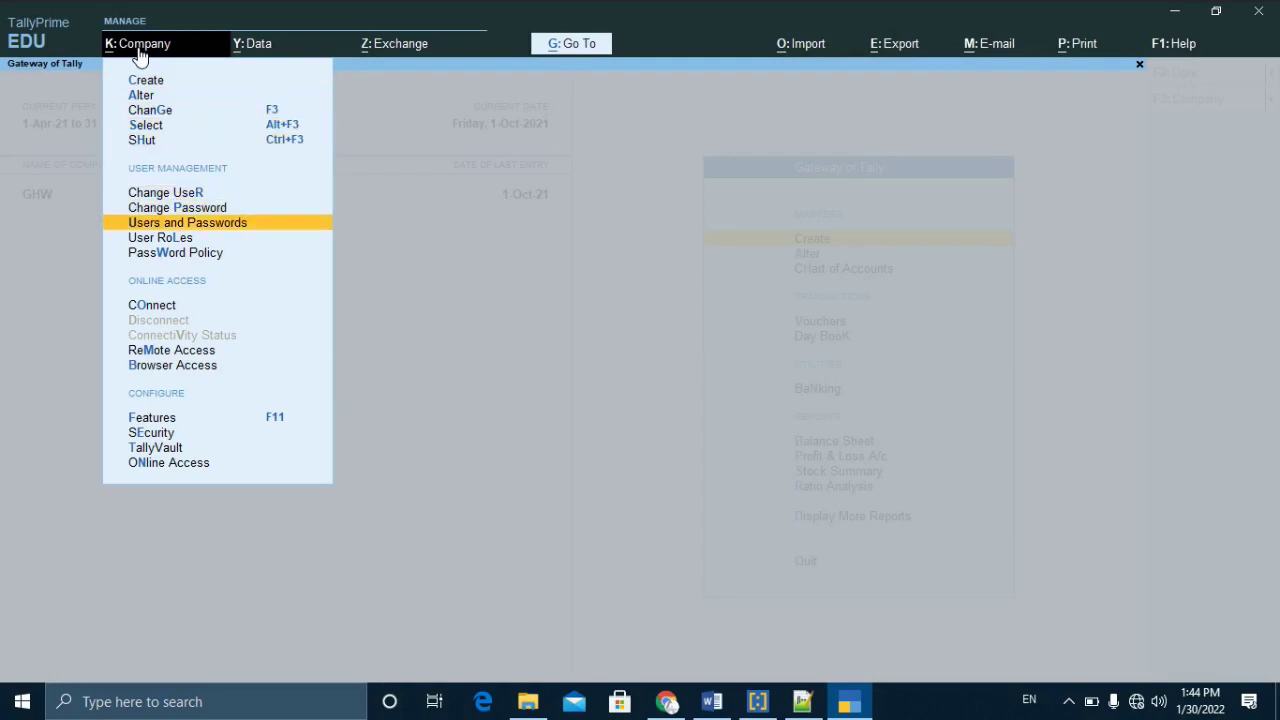
{"action": "key", "text": "Return"}
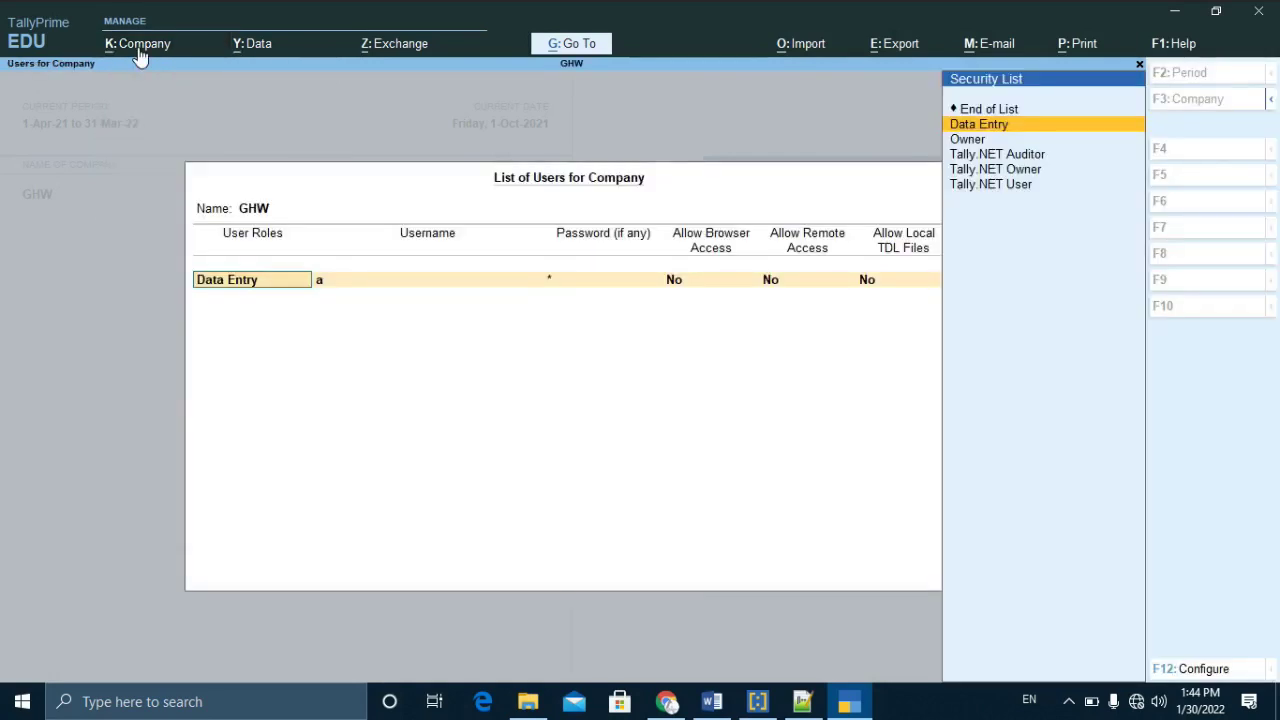
{"action": "key", "text": "Return"}
{"action": "key", "text": "Return"}
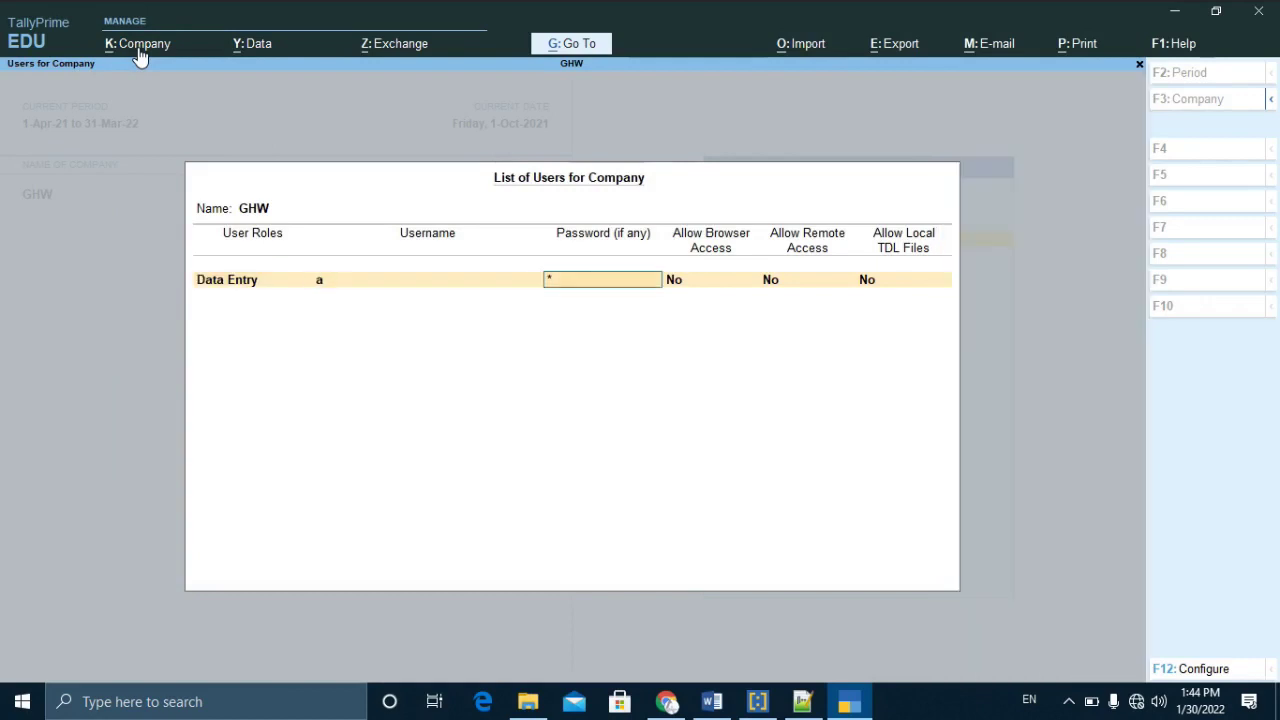
{"action": "key", "text": "Return"}
{"action": "key", "text": "Return"}
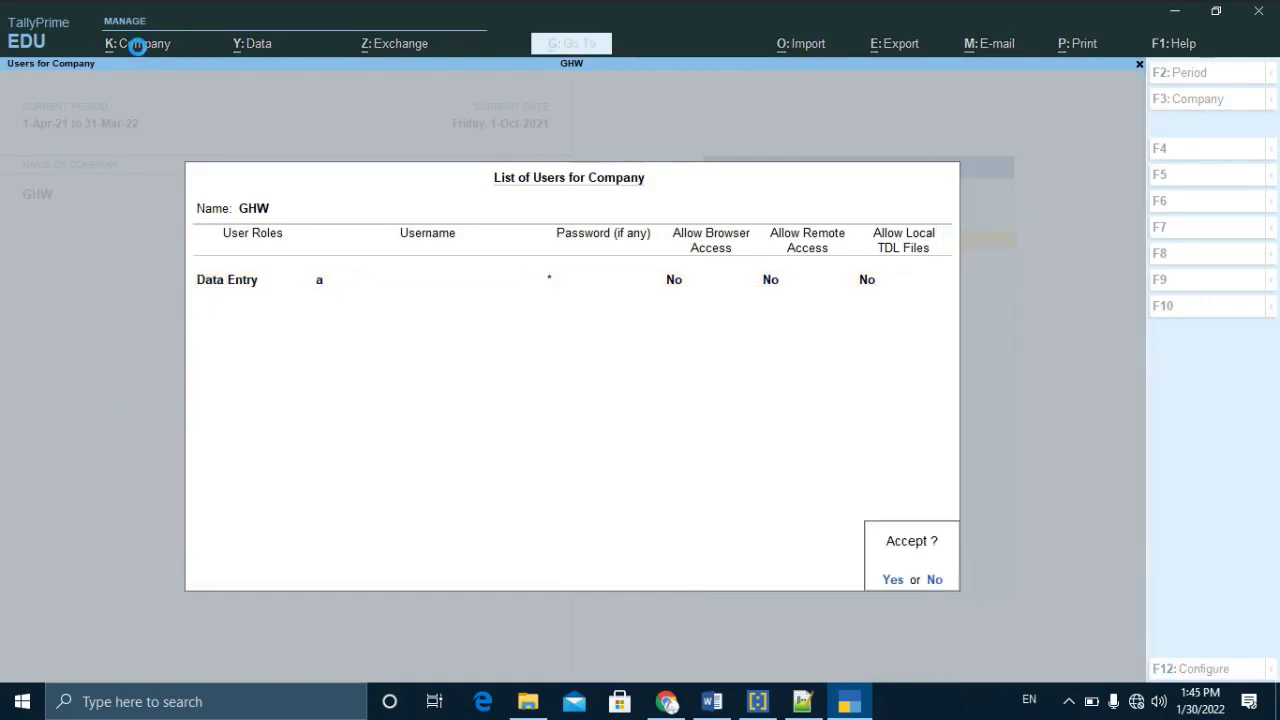
{"action": "key", "text": "Return"}
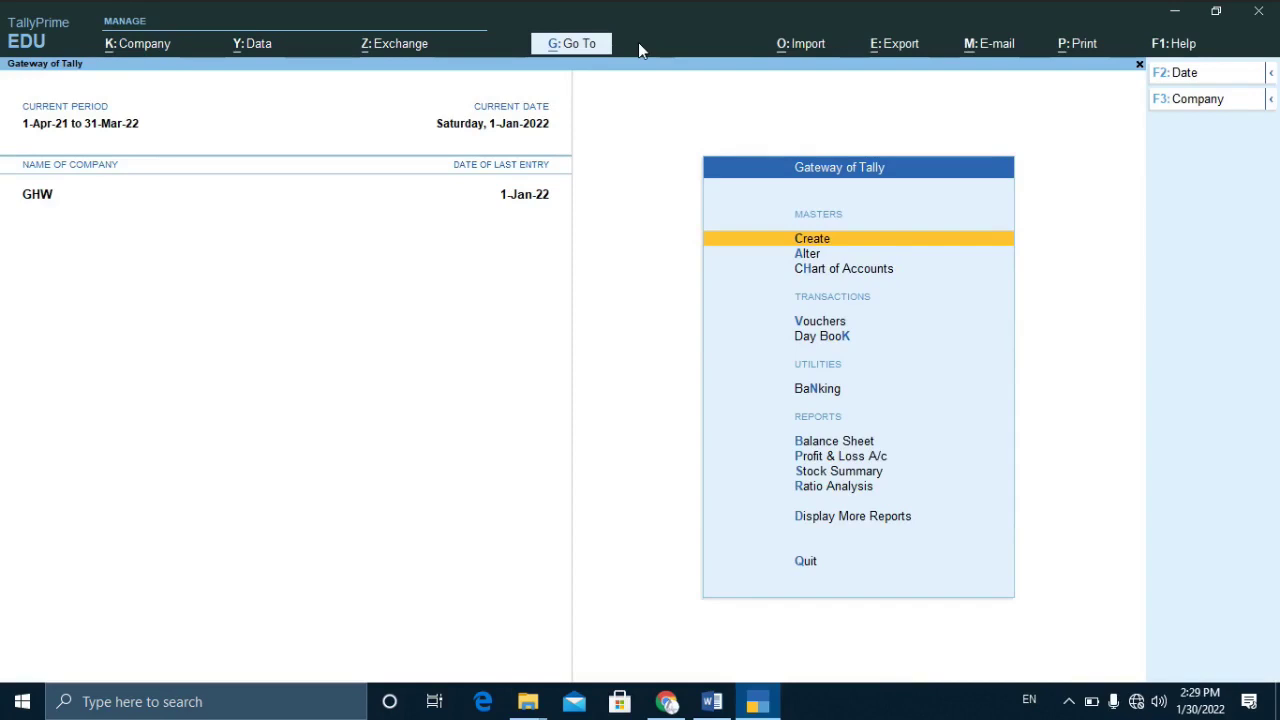
Open the Day Book for 1-Jan-22 and look over its first contra and payment vouchers.
{"action": "key", "text": "k"}
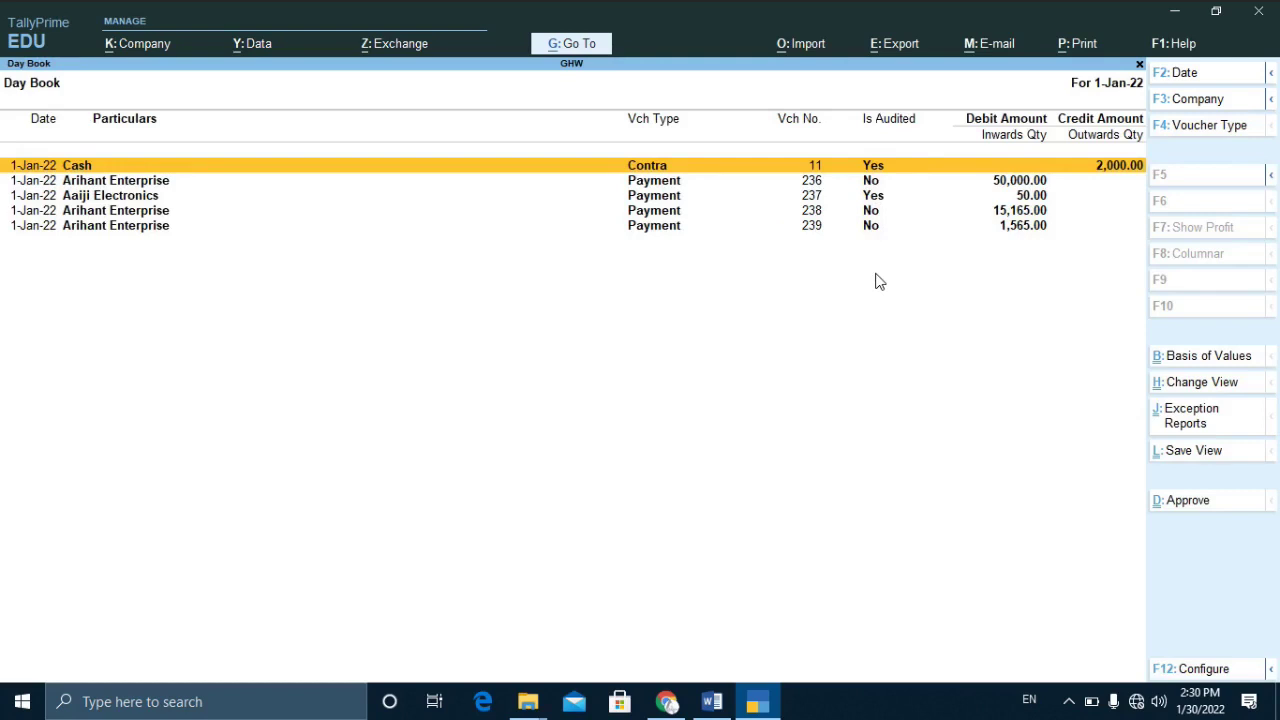
{"action": "key", "text": "Down"}
{"action": "key", "text": "Down"}
{"action": "key", "text": "Up"}
{"action": "key", "text": "Up"}
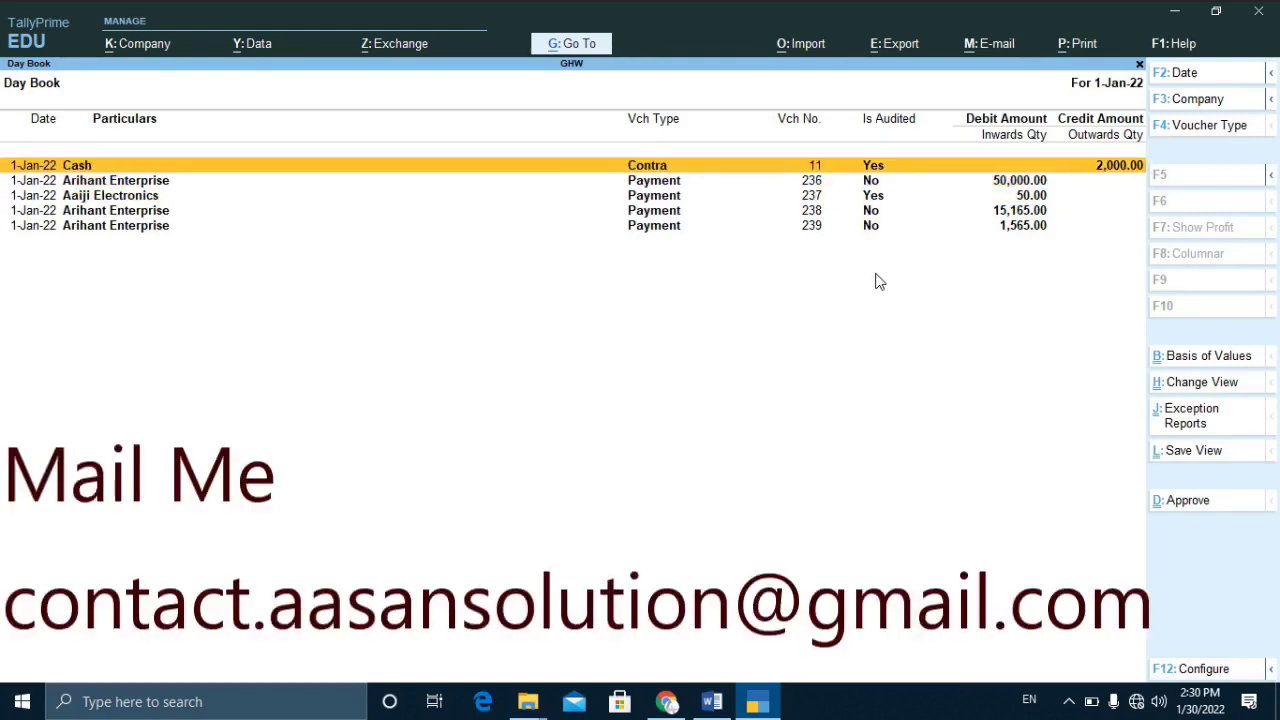
Try to save the verified contra voucher 11 with its amount changed to 1,615, then leave the voucher for the Day Book.
{"action": "key", "text": "Return"}
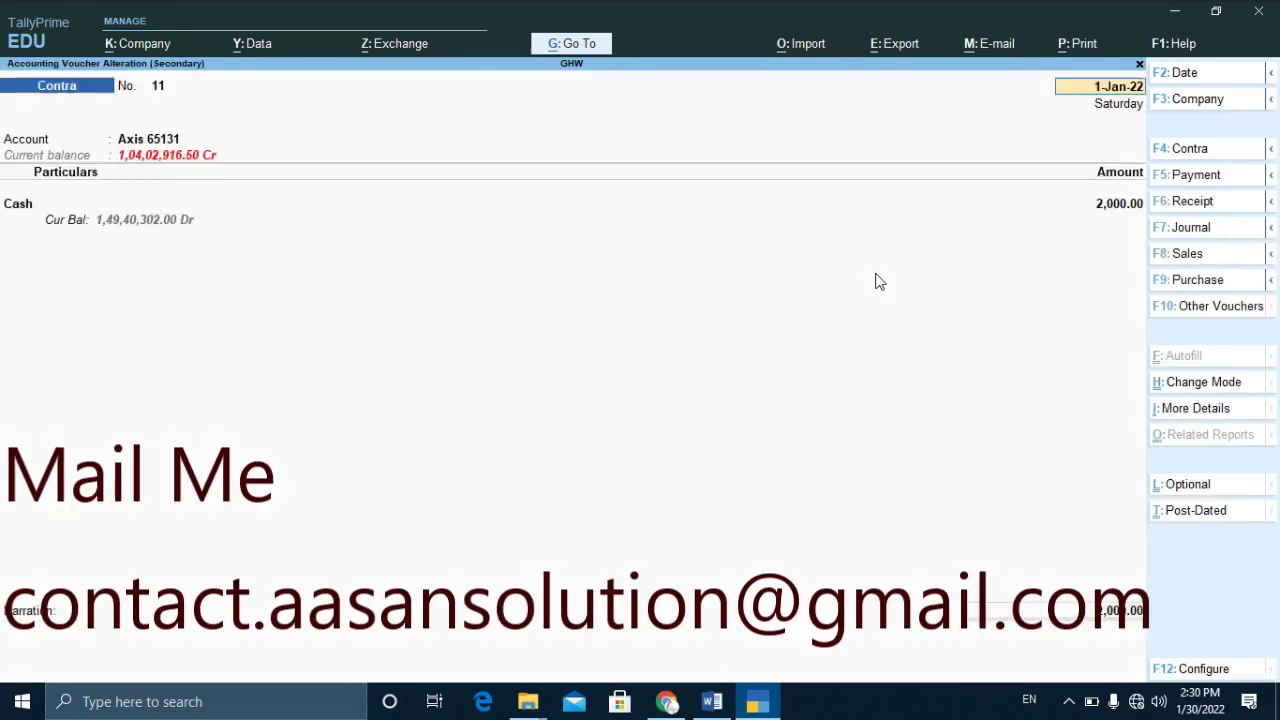
{"action": "type", "text": "15"}
{"action": "key", "text": "BackSpace"}
{"action": "type", "text": "1"}
{"action": "key", "text": "Return"}
{"action": "key", "text": "Return"}
{"action": "key", "text": "Return"}
{"action": "type", "text": "1615"}
{"action": "key", "text": "Return"}
{"action": "key", "text": "Return"}
{"action": "key", "text": "Return"}
{"action": "key", "text": "Return"}
{"action": "key", "text": "Return"}
{"action": "key", "text": "Return"}
{"action": "key", "text": "Return"}
{"action": "key", "text": "Return"}
{"action": "key", "text": "Return"}
{"action": "key", "text": "Return"}
{"action": "key", "text": "Return"}
{"action": "key", "text": "Return"}
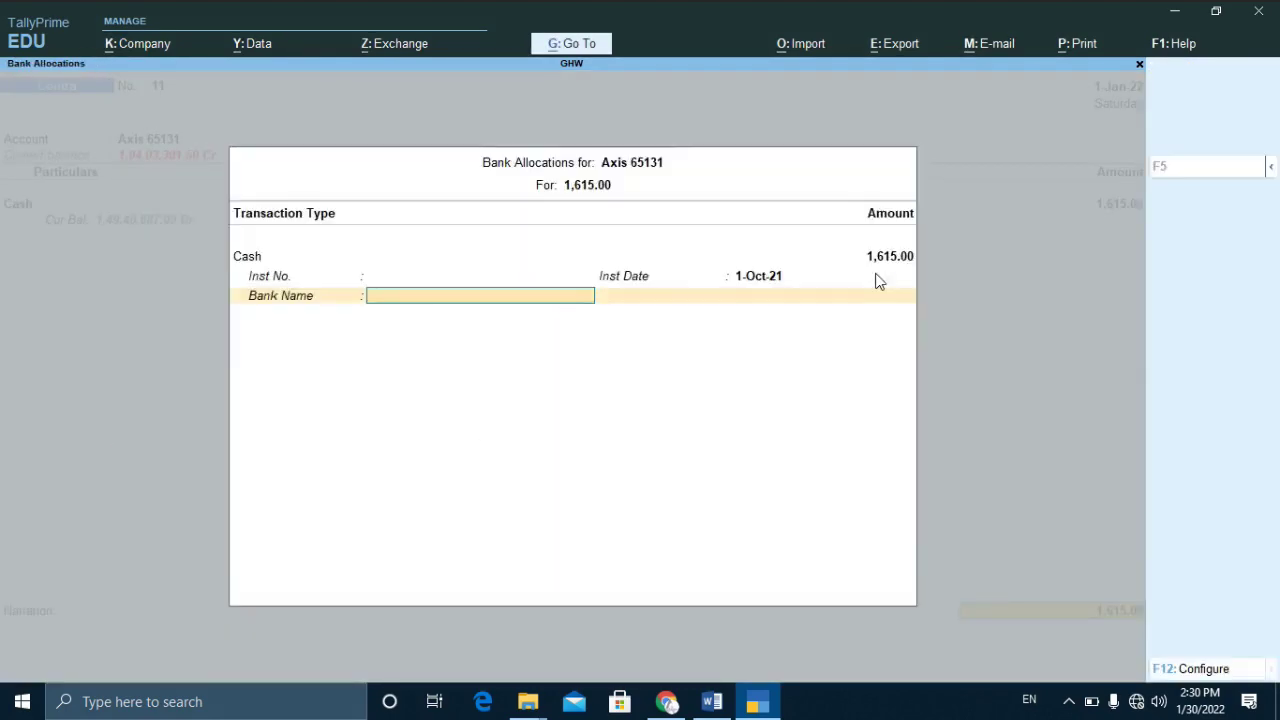
{"action": "key", "text": "Return"}
{"action": "key", "text": "Return"}
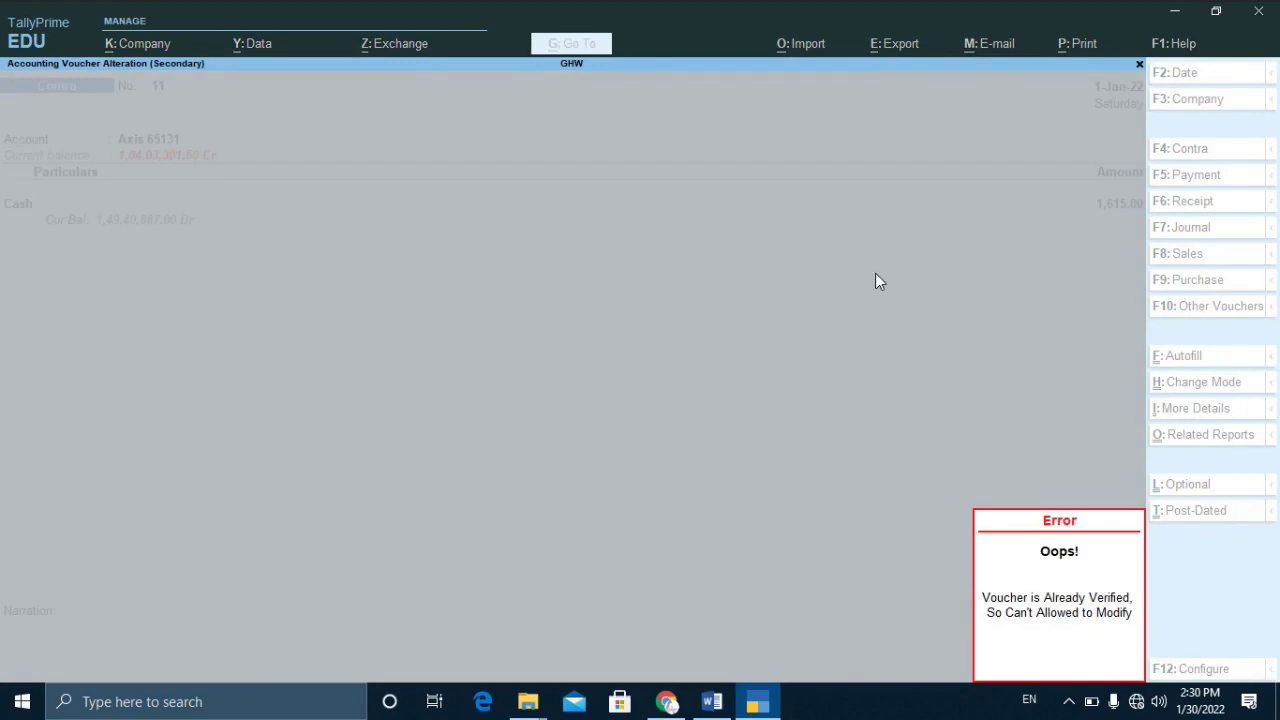
{"action": "key", "text": "Escape"}
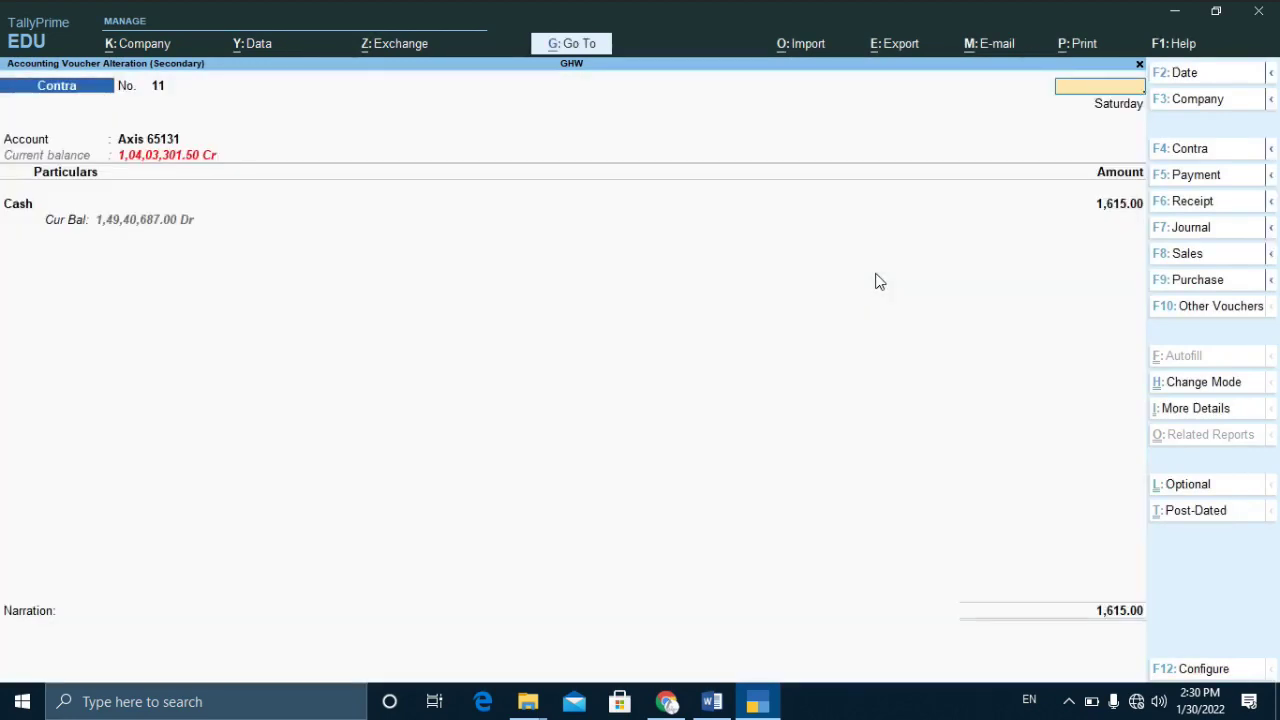
{"action": "key", "text": "Escape"}
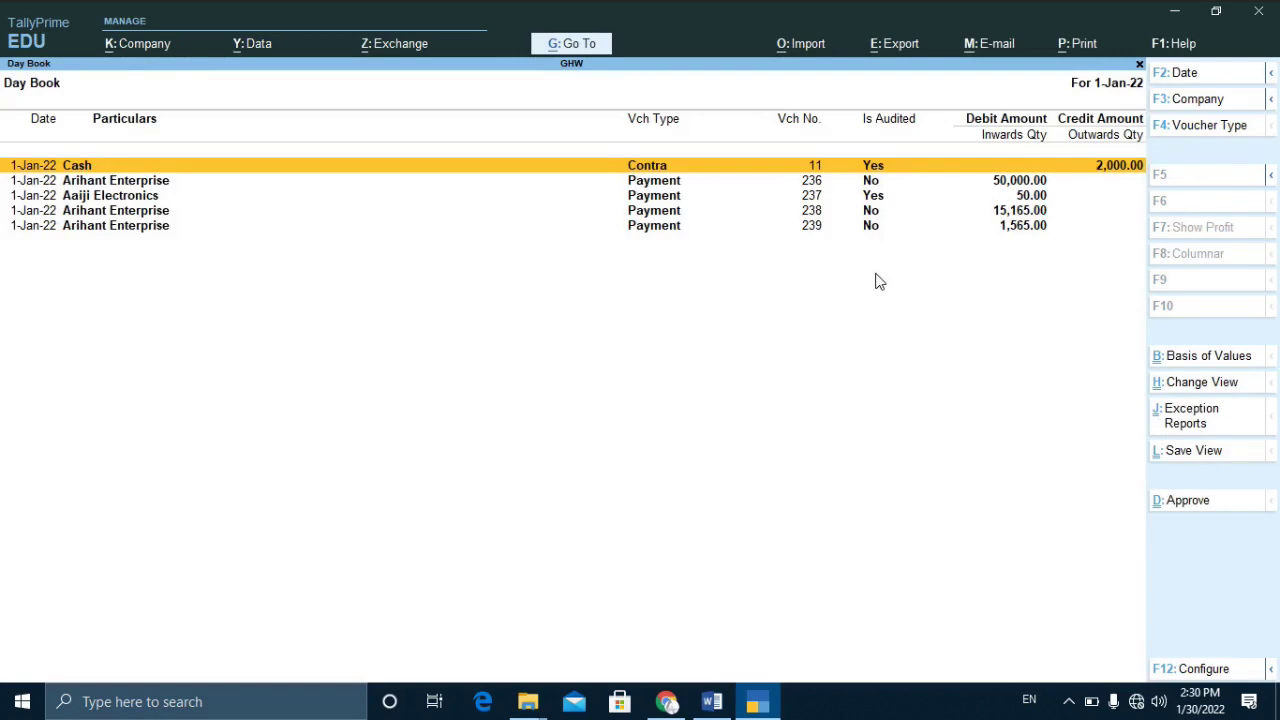
Examine the Is Audited status of the contra and payment vouchers in the Day Book.
{"action": "key", "text": "Down"}
{"action": "key", "text": "Down"}
{"action": "key", "text": "Up"}
{"action": "key", "text": "Up"}
{"action": "key", "text": "Down"}
{"action": "key", "text": "Down"}
{"action": "key", "text": "Down"}
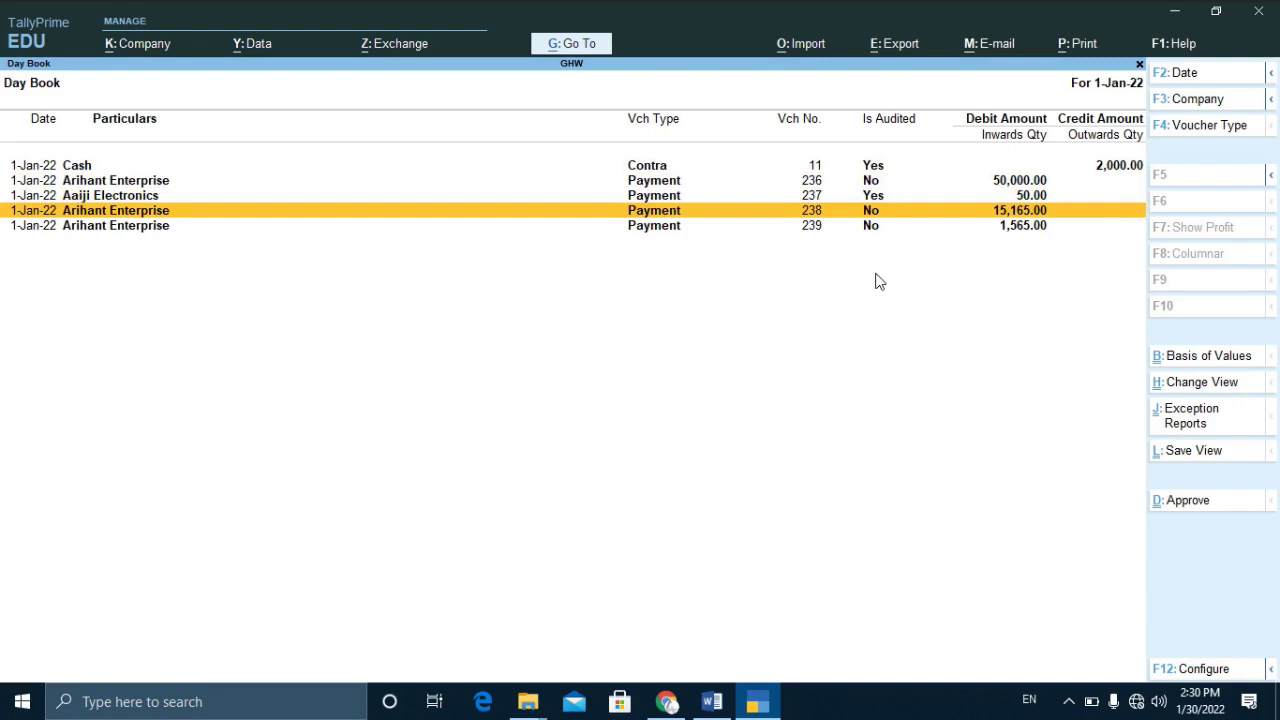
{"action": "key", "text": "Up"}
{"action": "key", "text": "Up"}
{"action": "key", "text": "Up"}
{"action": "key", "text": "Down"}
{"action": "key", "text": "Down"}
{"action": "key", "text": "Down"}
Approve the 50,000 payment voucher 236 for Arihant Enterprise in the Day Book.
{"action": "key", "text": "Up"}
{"action": "key", "text": "Up"}
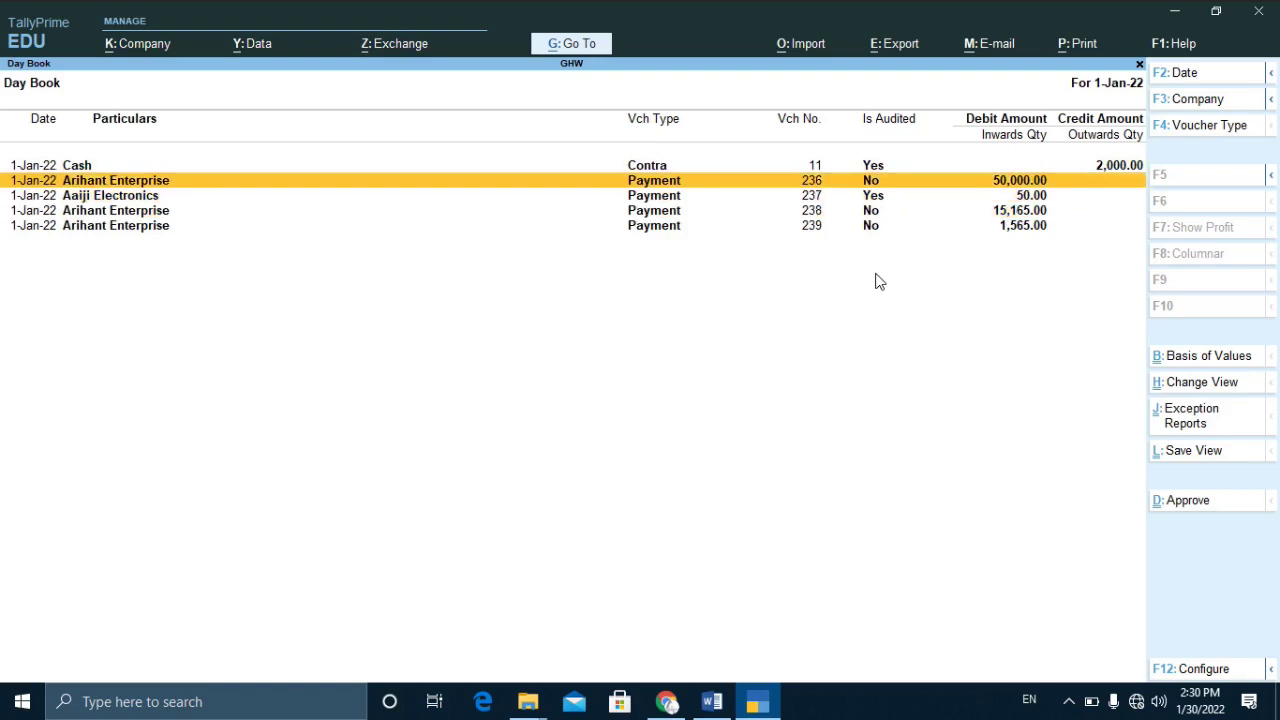
{"action": "key", "text": "space"}
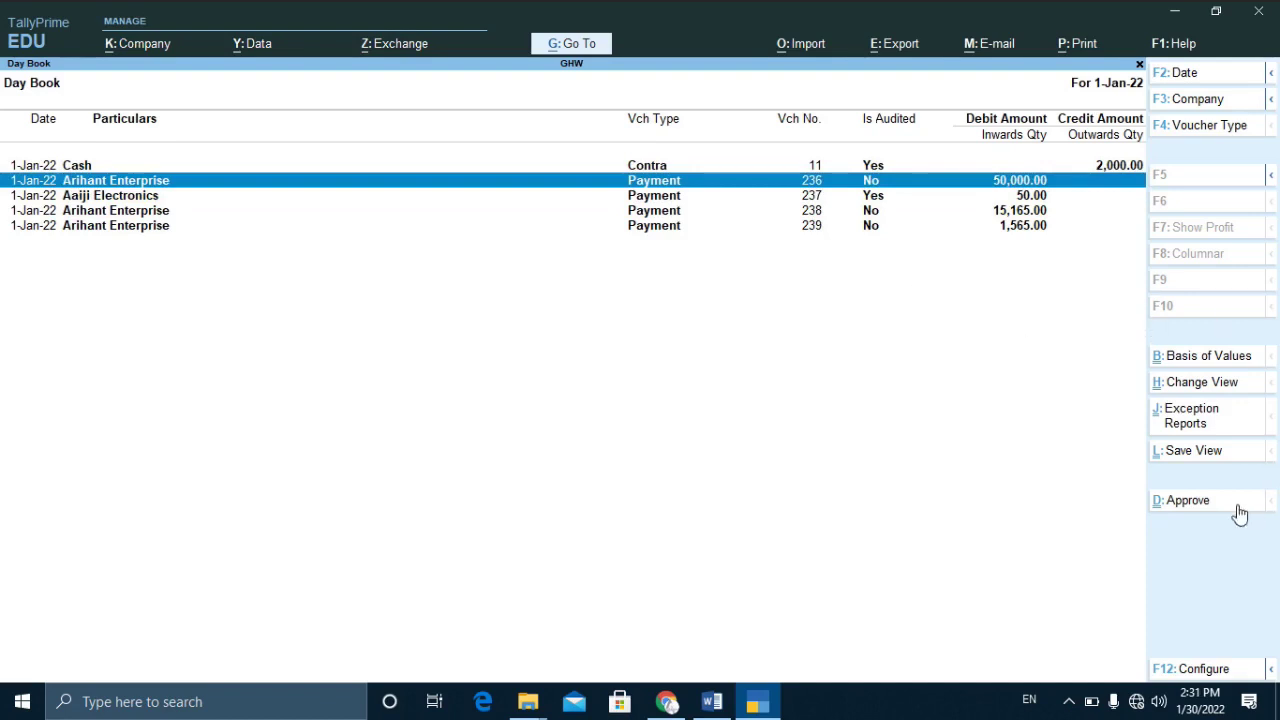
{"action": "left_click", "coordinate": [1177, 512]}
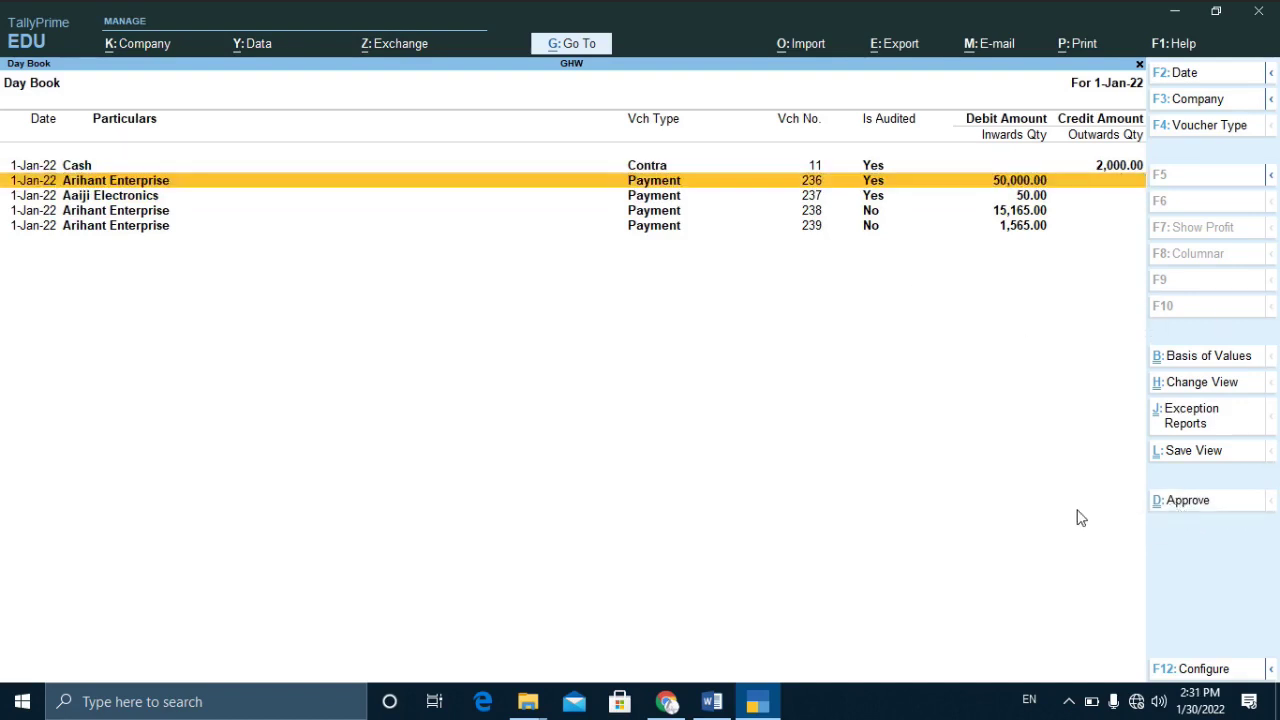
Try to delete the approved 50,000 payment voucher 236, then decline the deletion and return to the Day Book.
{"action": "key", "text": "Up"}
{"action": "key", "text": "Down"}
{"action": "key", "text": "Return"}
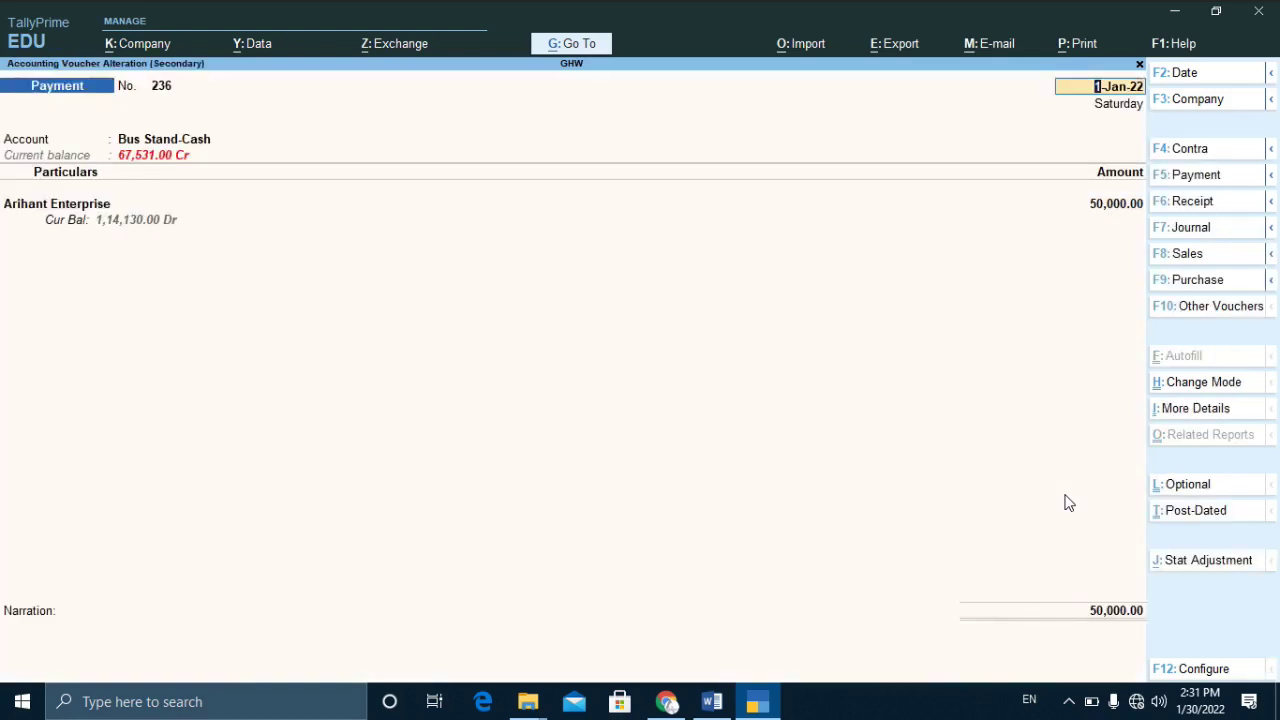
{"action": "key", "text": "alt+d"}
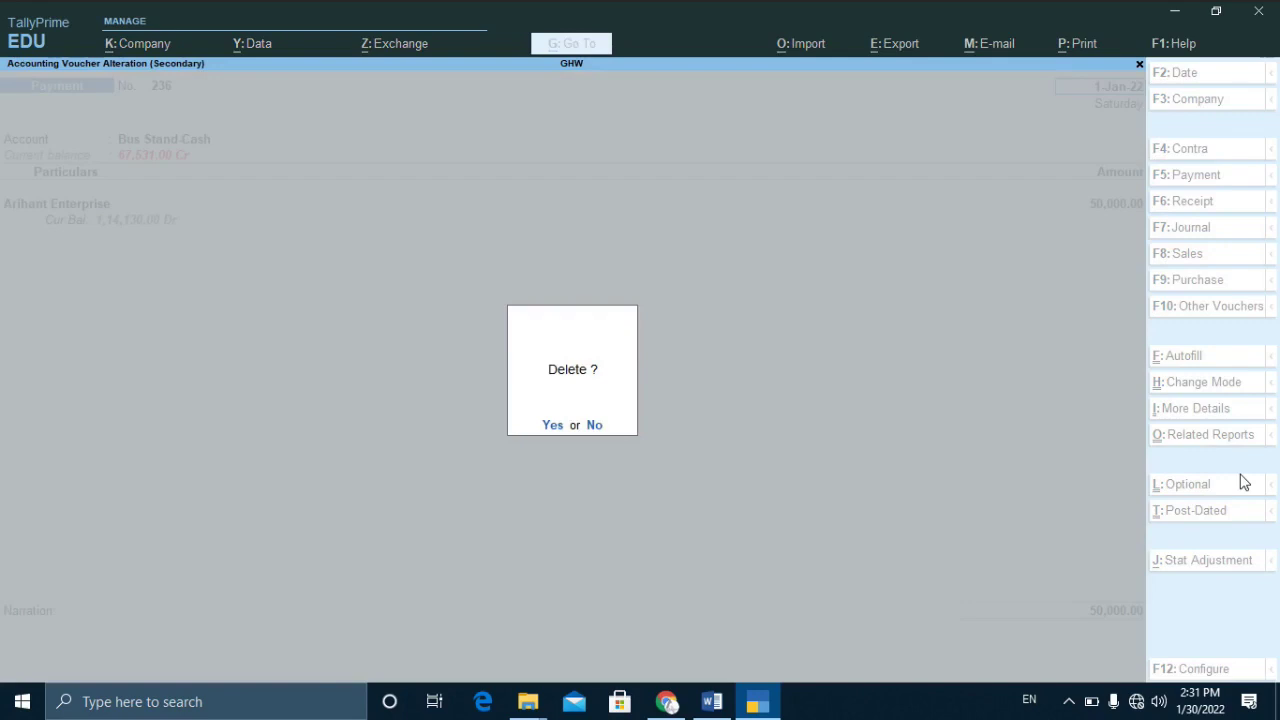
{"action": "key", "text": "n"}
{"action": "key", "text": "Escape"}
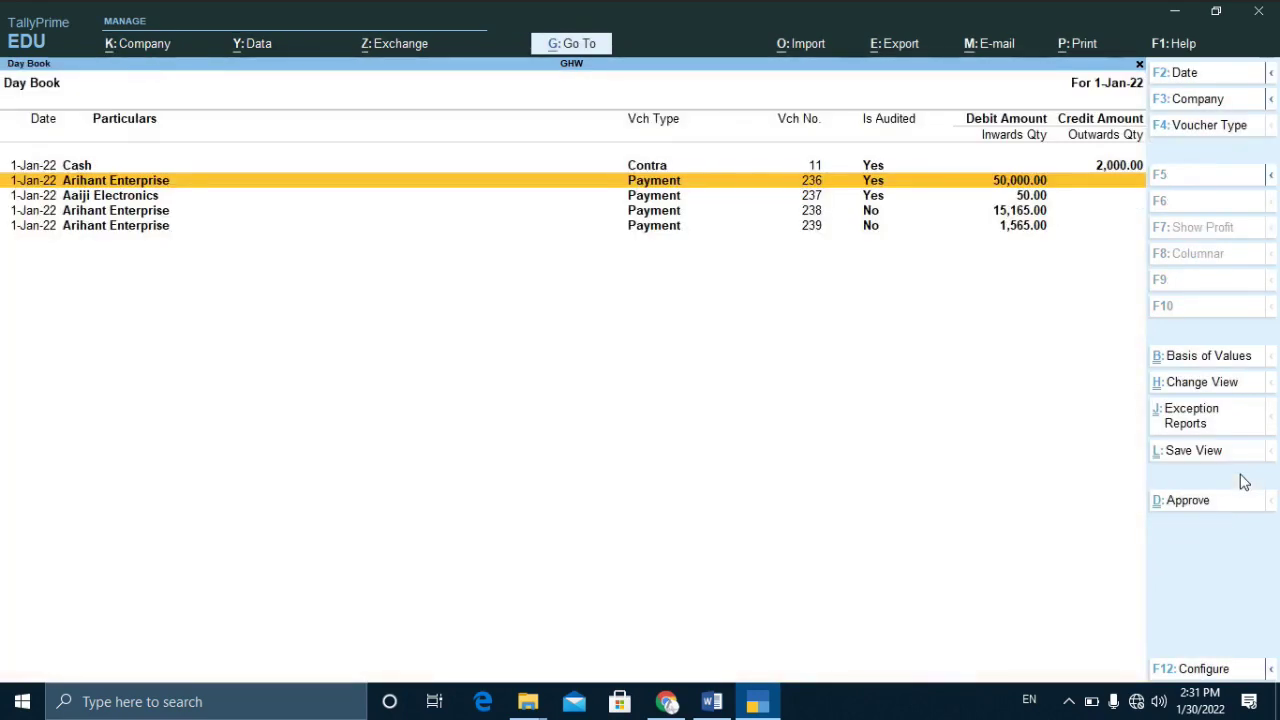
Set the amount of the unverified payment voucher 238 for Arihant Enterprise to 20,000 and save the voucher.
{"action": "key", "text": "Down"}
{"action": "key", "text": "Down"}
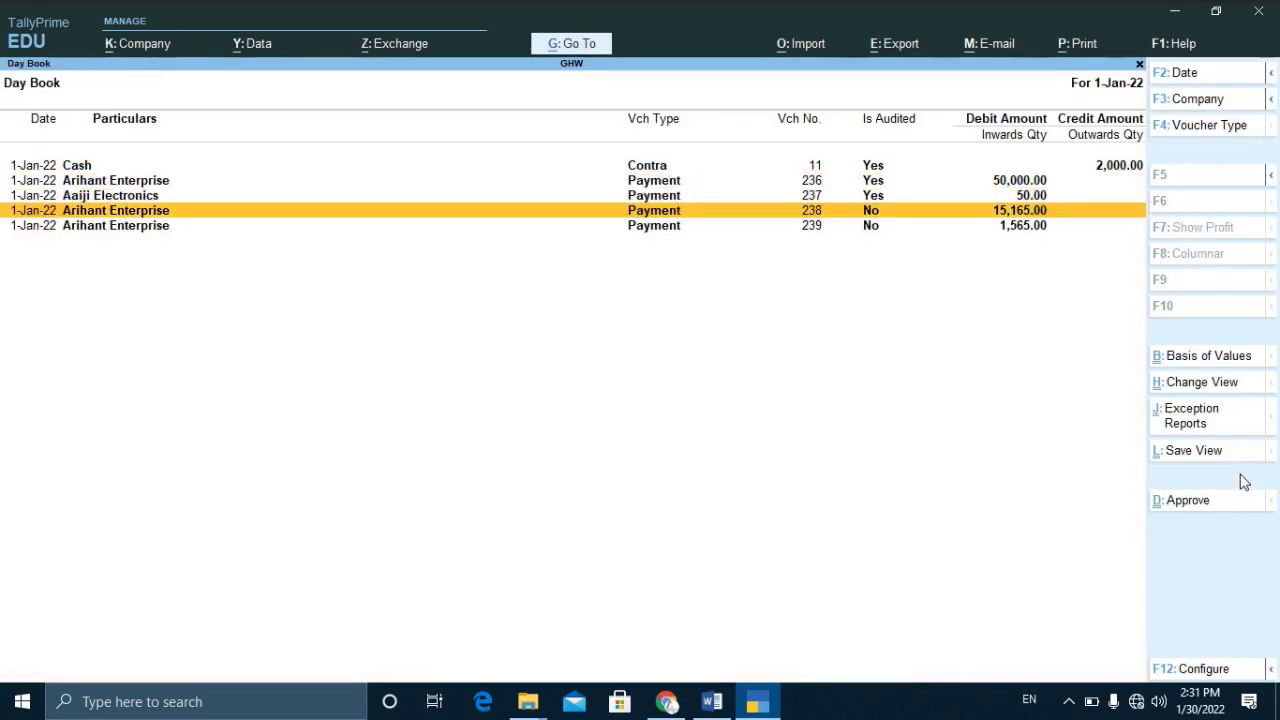
{"action": "key", "text": "Return"}
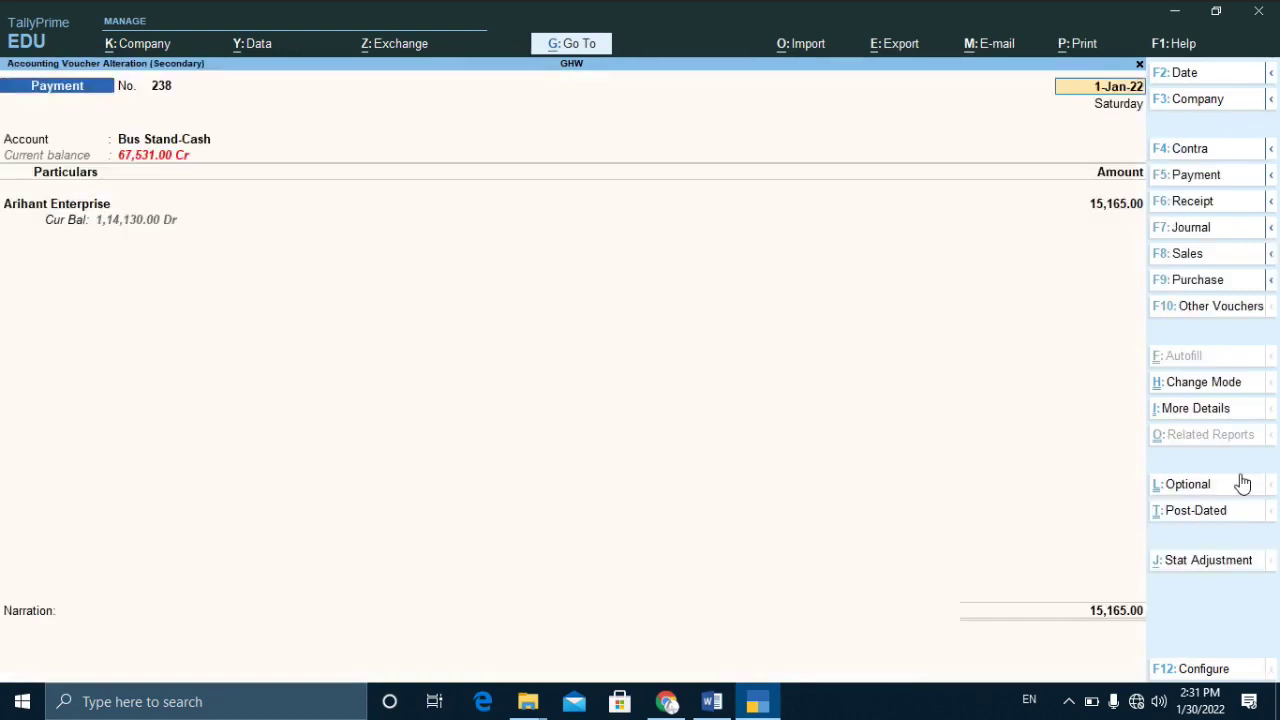
{"action": "key", "text": "Return"}
{"action": "type", "text": "20000"}
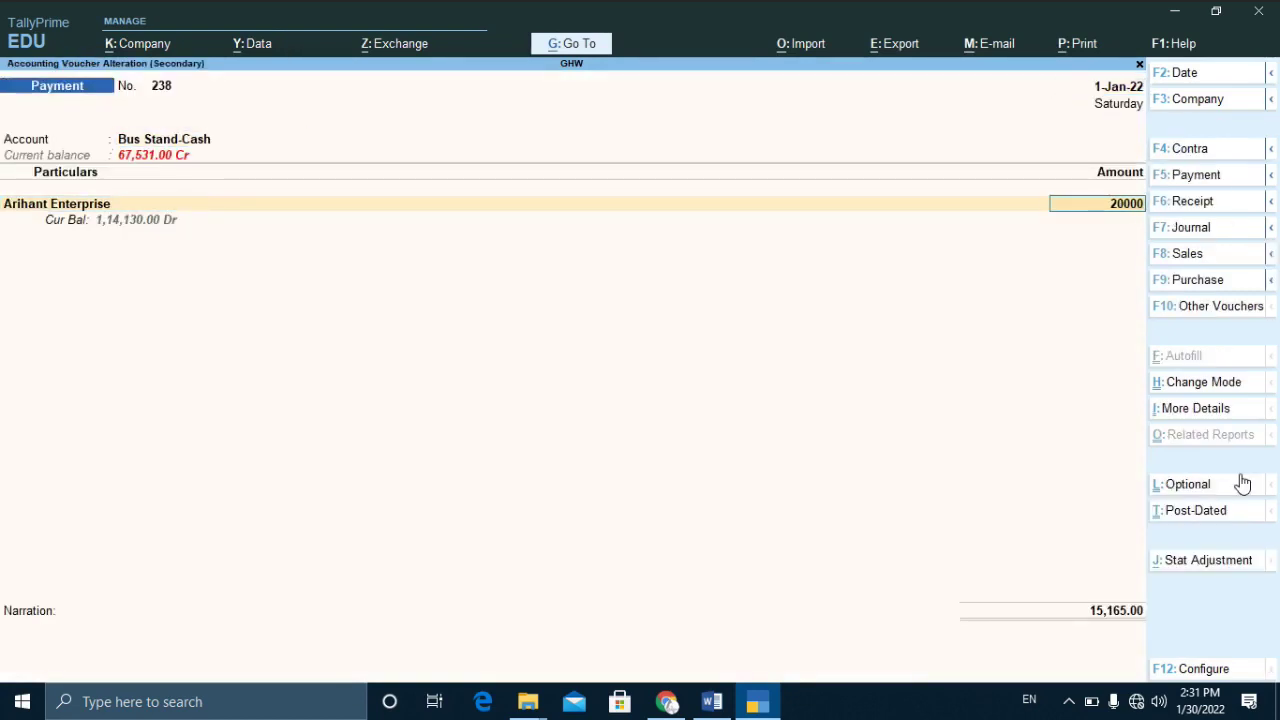
{"action": "key", "text": "ctrl+a"}
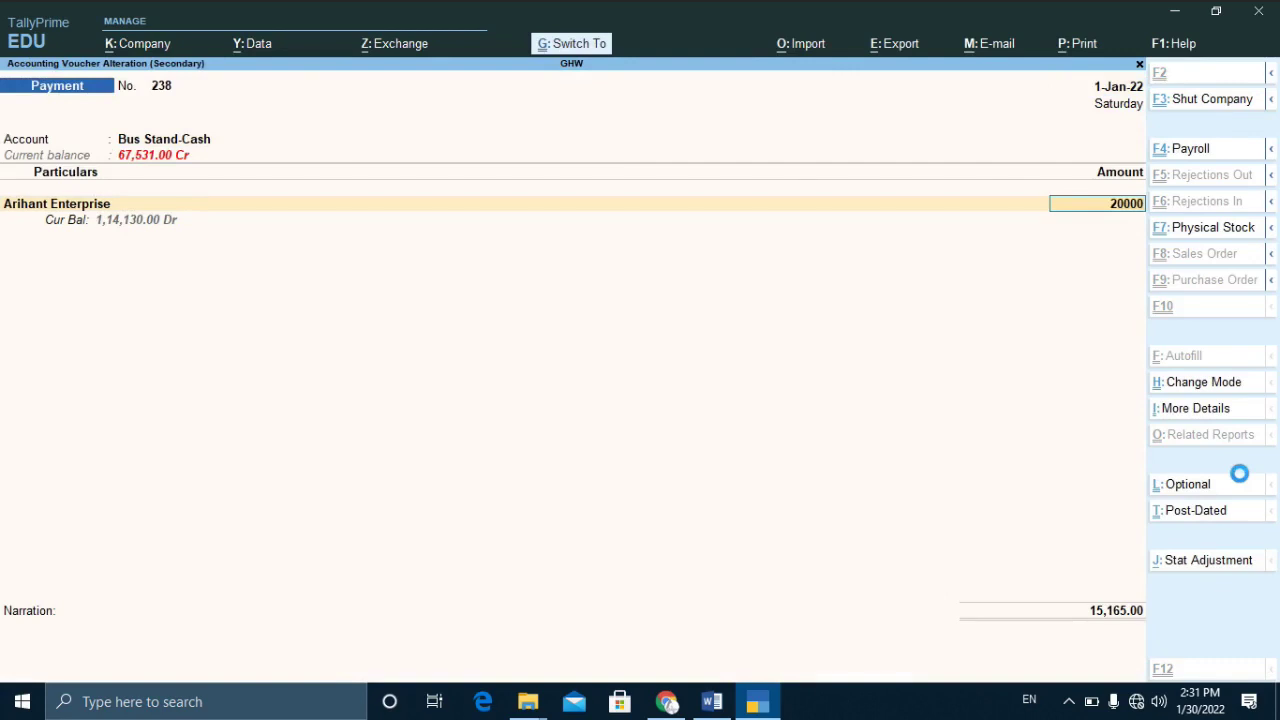
Mark the Arihant Enterprise payment vouchers 238 and 239 as audited in the Day Book.
{"action": "key", "text": "Down"}
{"action": "key", "text": "Up"}
{"action": "key", "text": "Up"}
{"action": "key", "text": "Up"}
{"action": "key", "text": "Up"}
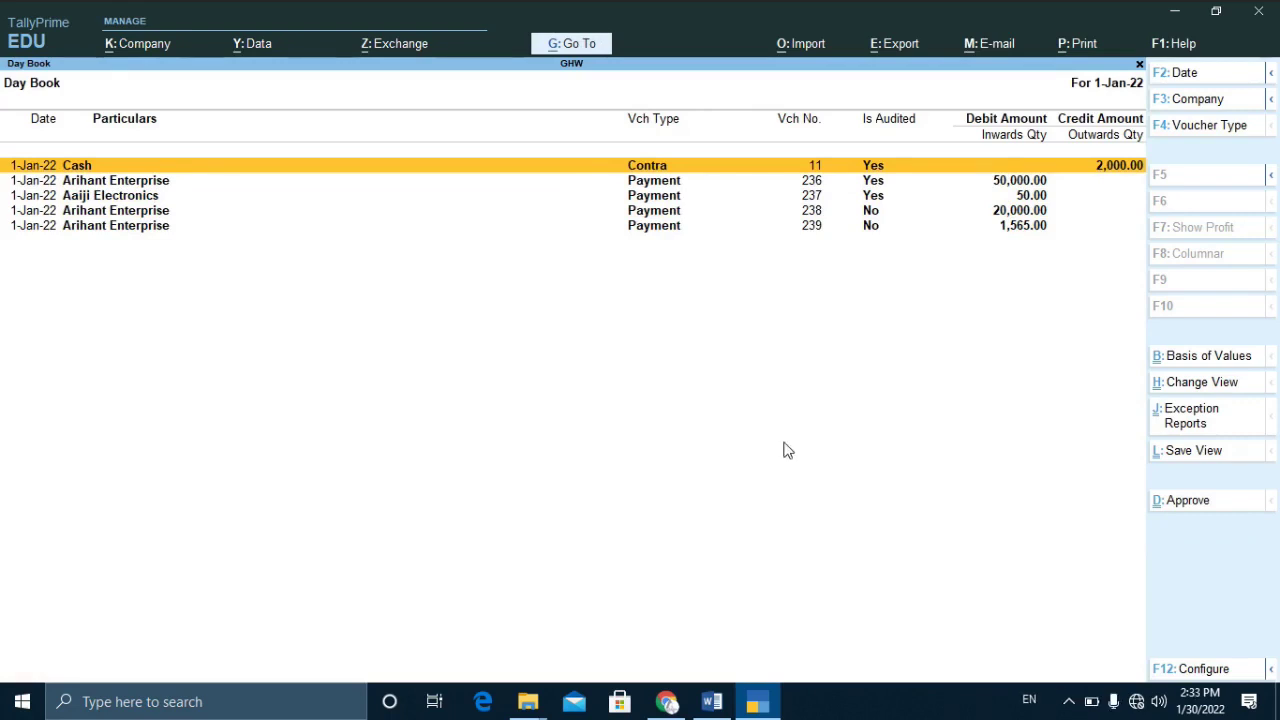
{"action": "key", "text": "Down"}
{"action": "key", "text": "Down"}
{"action": "key", "text": "Down"}
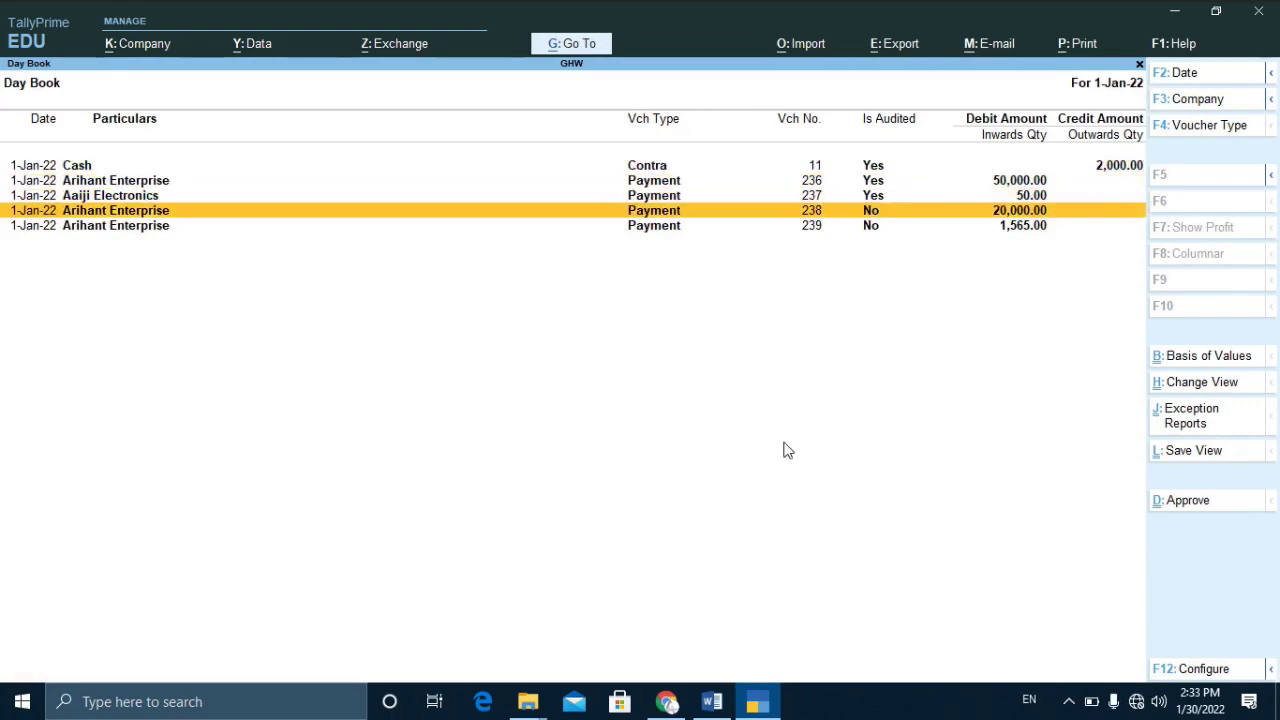
{"action": "key", "text": "space"}
{"action": "key", "text": "Down"}
{"action": "key", "text": "space"}
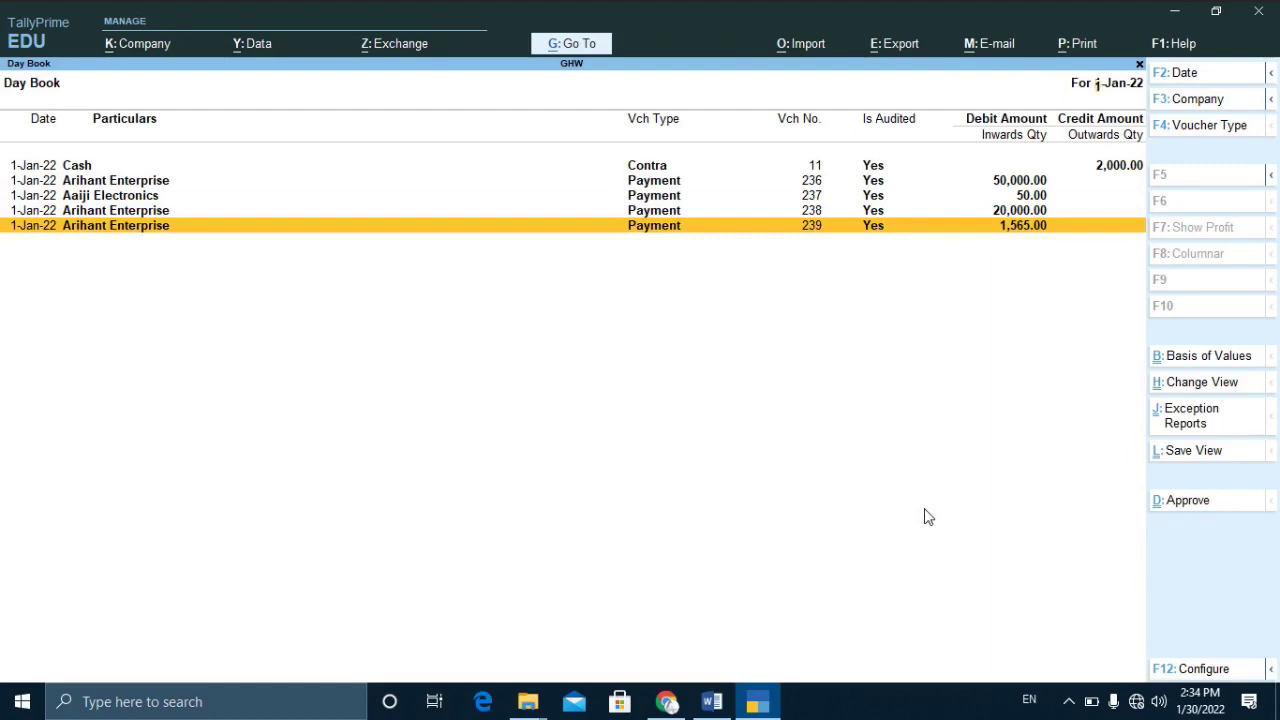
Look at payment voucher 239, then leave it and the Day Book for the Gateway of Tally.
{"action": "key", "text": "Return"}
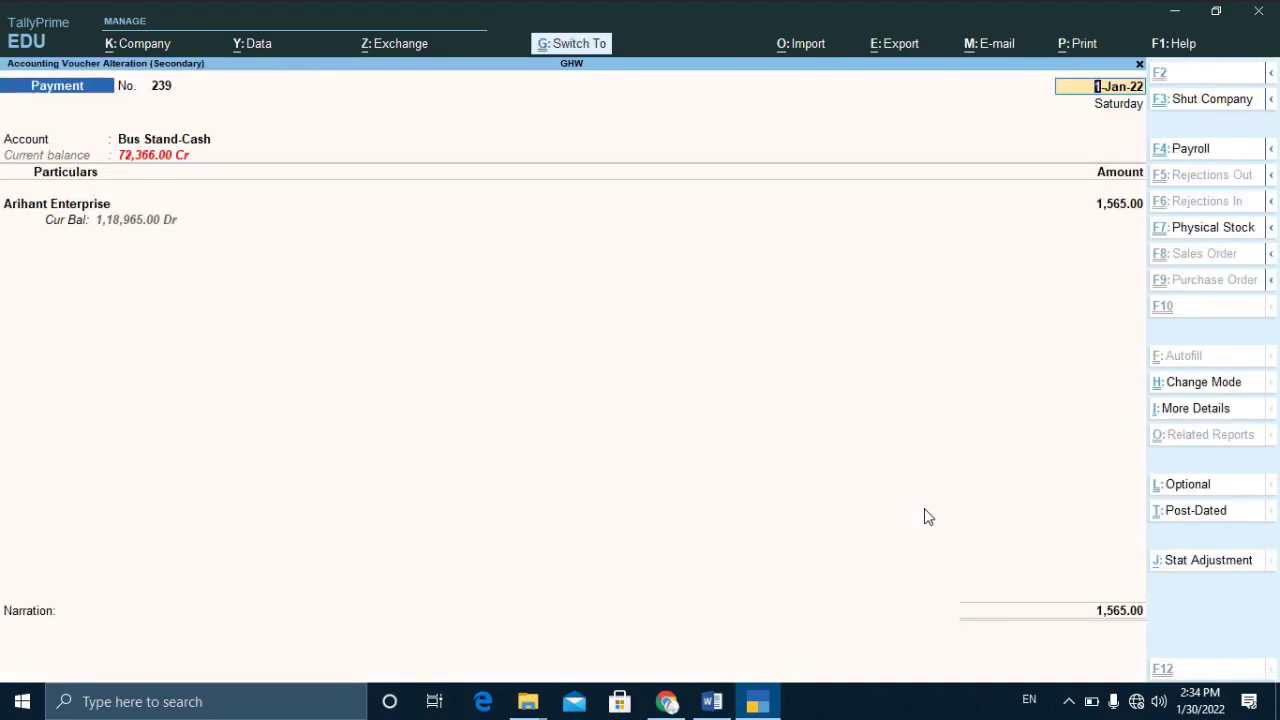
{"action": "key", "text": "Return"}
{"action": "key", "text": "Escape"}
{"action": "key", "text": "Escape"}
{"action": "key", "text": "Escape"}
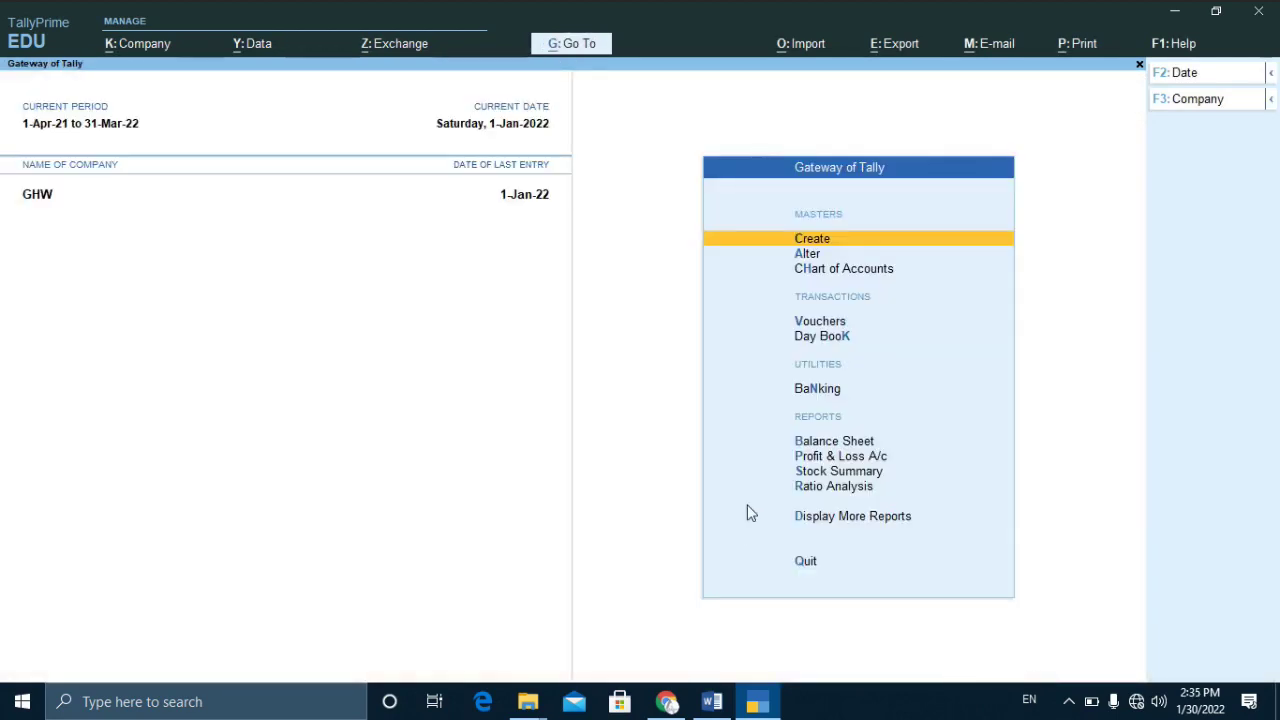
Change the logged-in user of company GHW to the username a.
{"action": "left_click", "coordinate": [140, 44]}
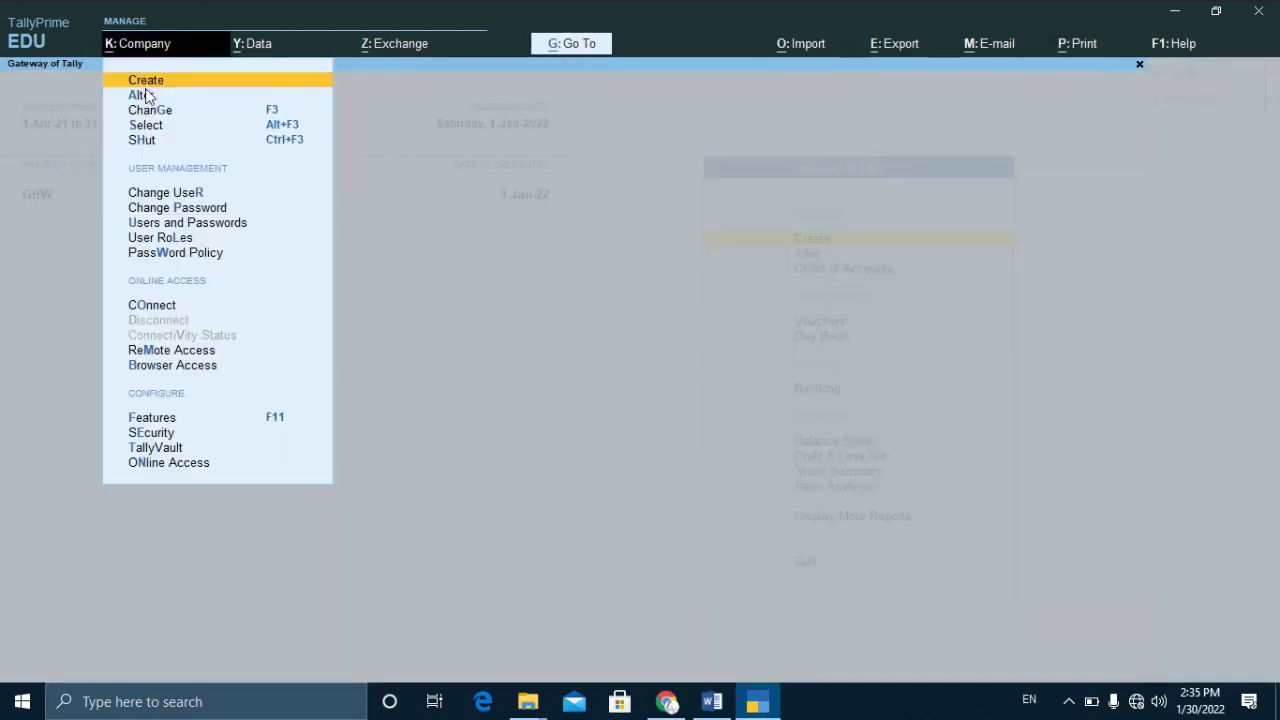
{"action": "key", "text": "Down"}
{"action": "key", "text": "Down"}
{"action": "key", "text": "Down"}
{"action": "key", "text": "Down"}
{"action": "key", "text": "Down"}
{"action": "key", "text": "Down"}
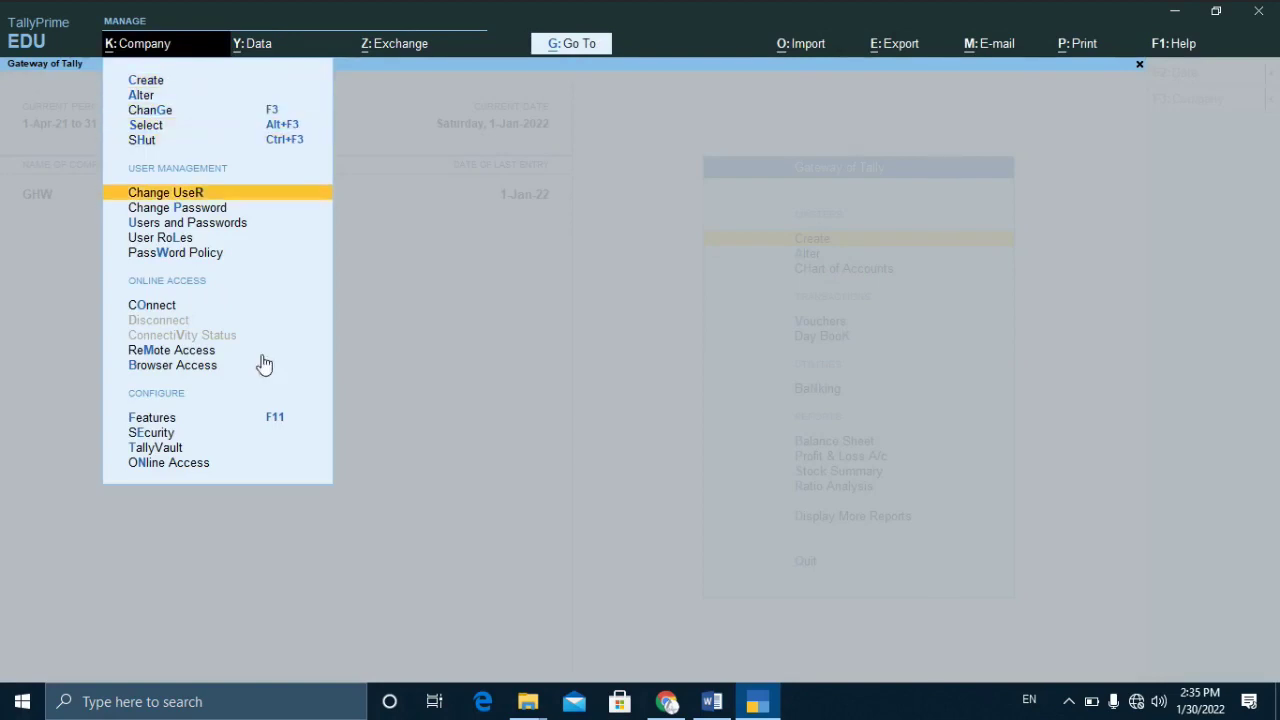
{"action": "key", "text": "Up"}
{"action": "key", "text": "Return"}
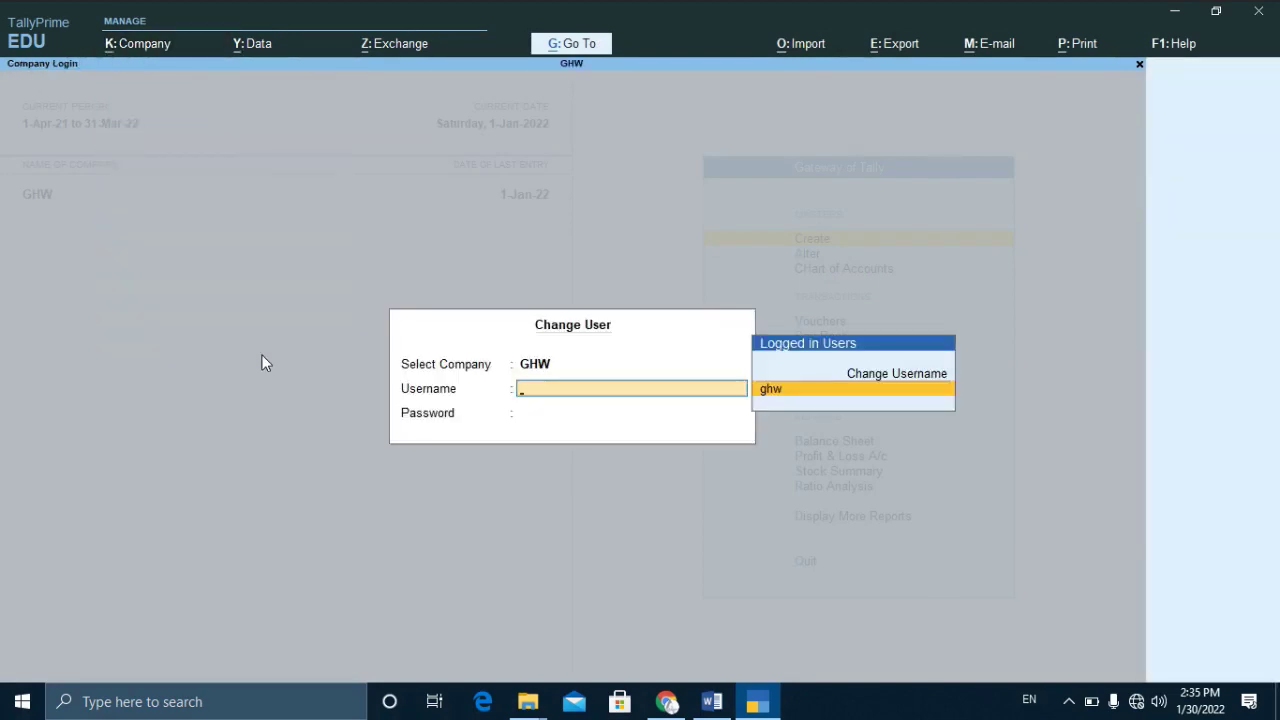
{"action": "type", "text": "a"}
{"action": "key", "text": "Return"}
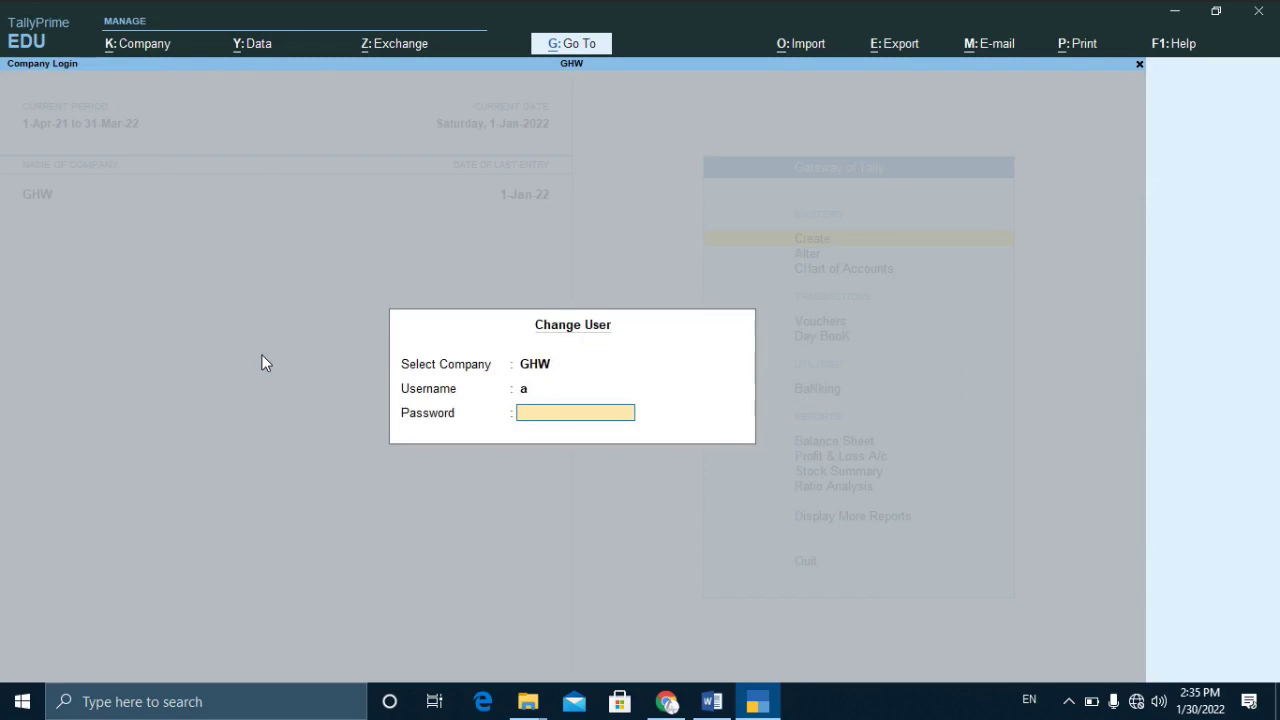
{"action": "key", "text": "Return"}
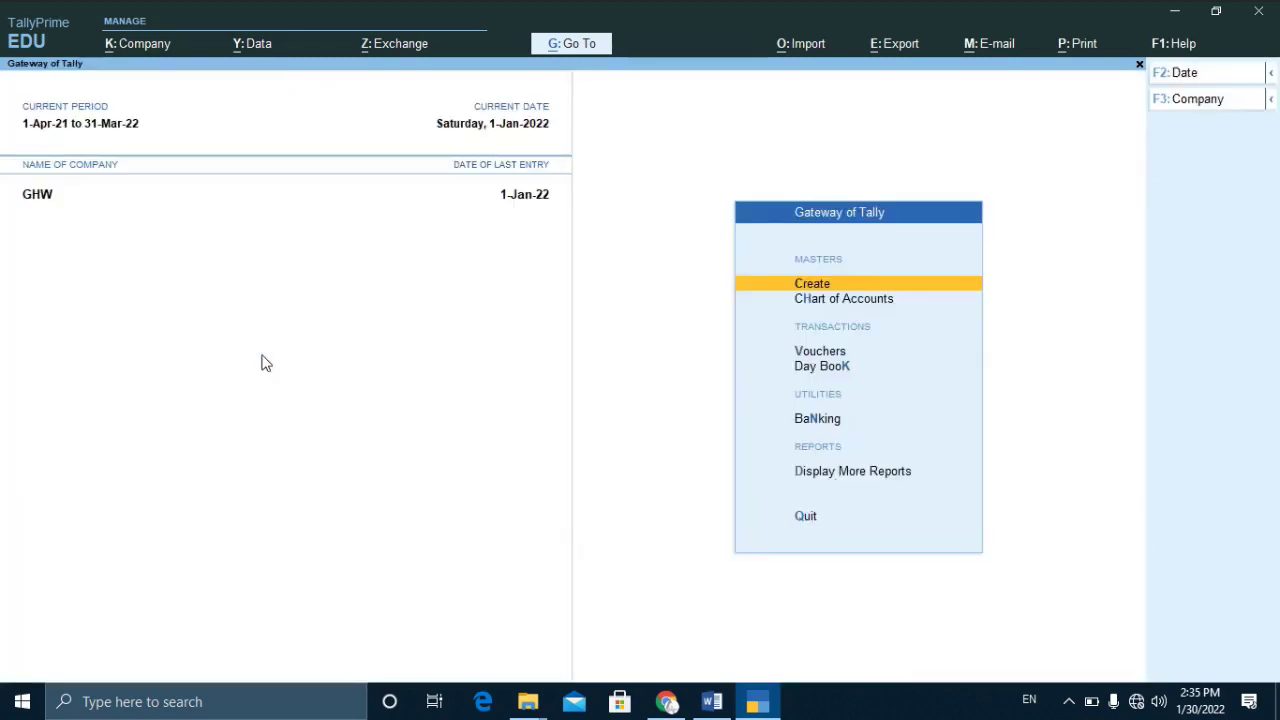
Open the Day Book for 1-Jan-22 and open the verified 20,000 payment voucher 238 for alteration.
{"action": "key", "text": "k"}
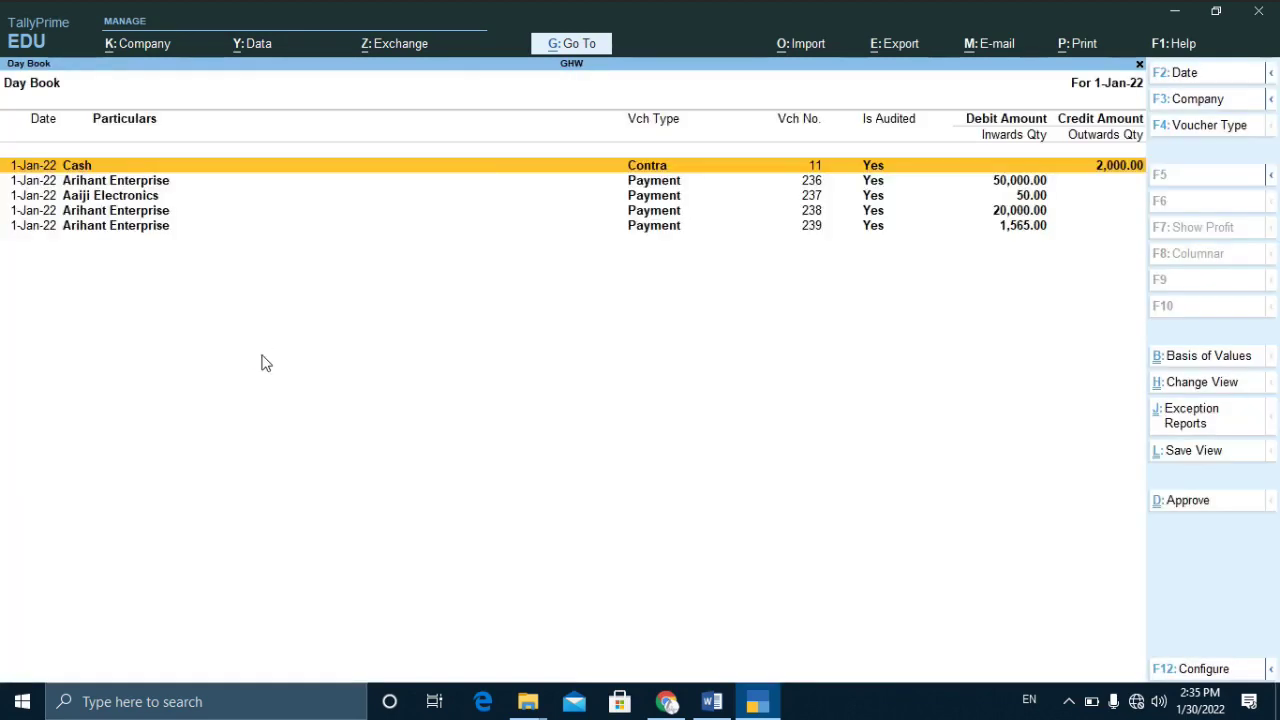
{"action": "key", "text": "Down"}
{"action": "key", "text": "Down"}
{"action": "key", "text": "Down"}
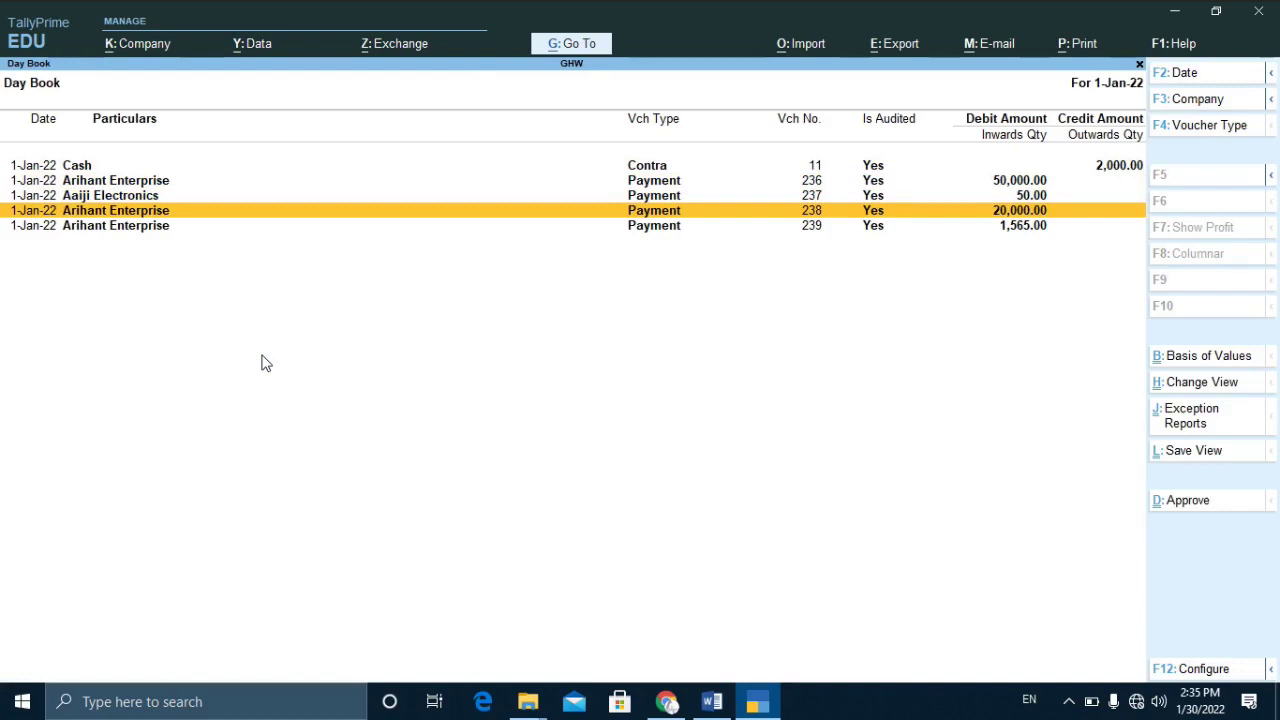
{"action": "key", "text": "Return"}
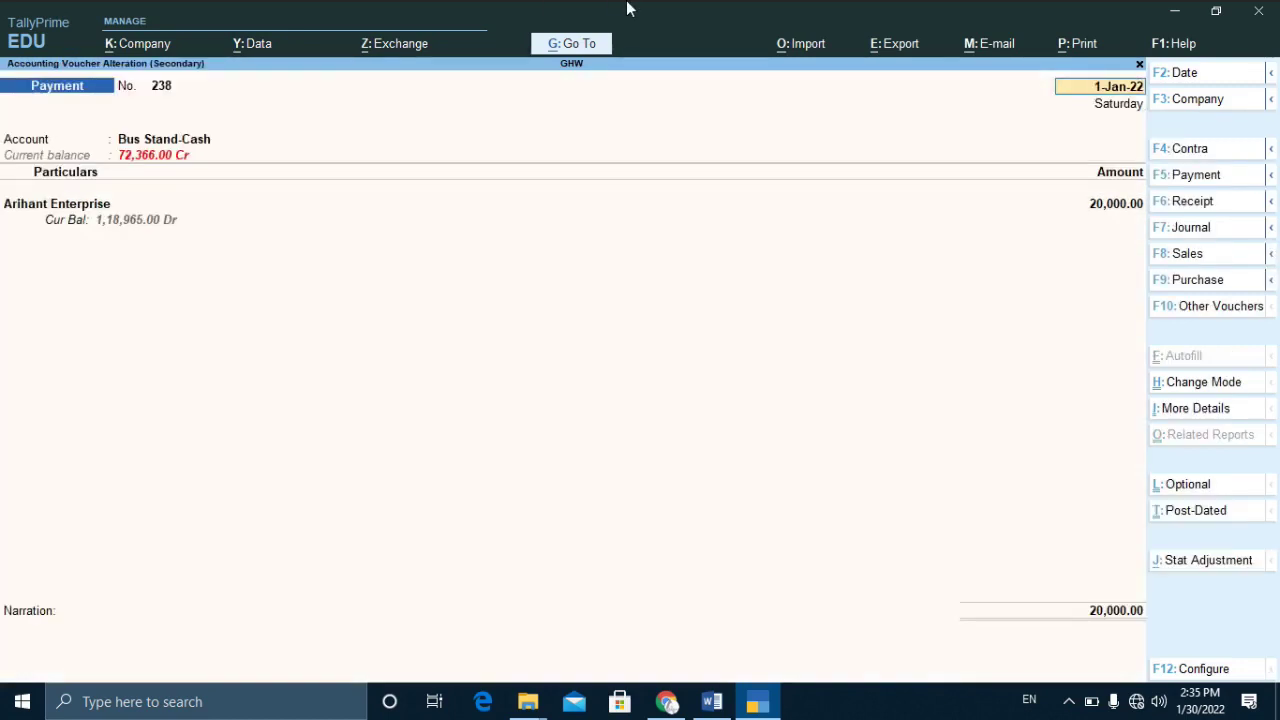
Try to cancel the verified payment voucher 238 as the restricted user, then leave it without saving for the Day Book.
{"action": "key", "text": "alt"}
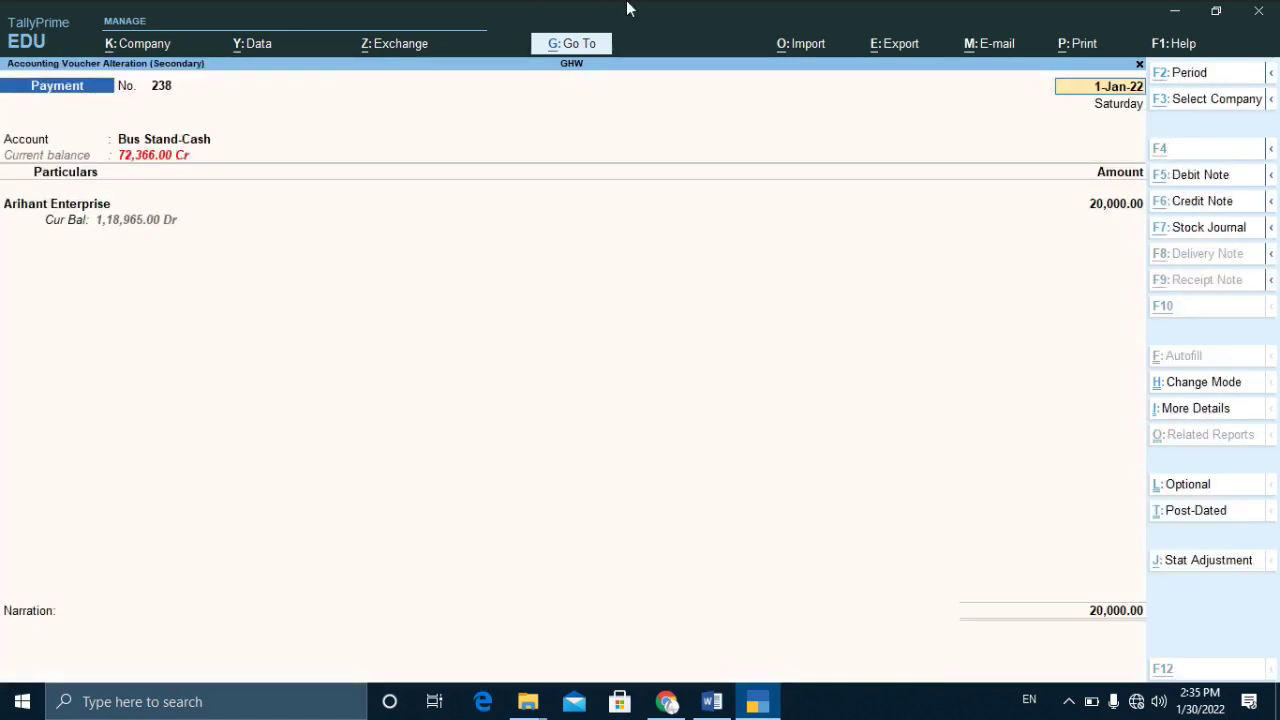
{"action": "key", "text": "alt"}
{"action": "key", "text": "alt"}
{"action": "key", "text": "alt"}
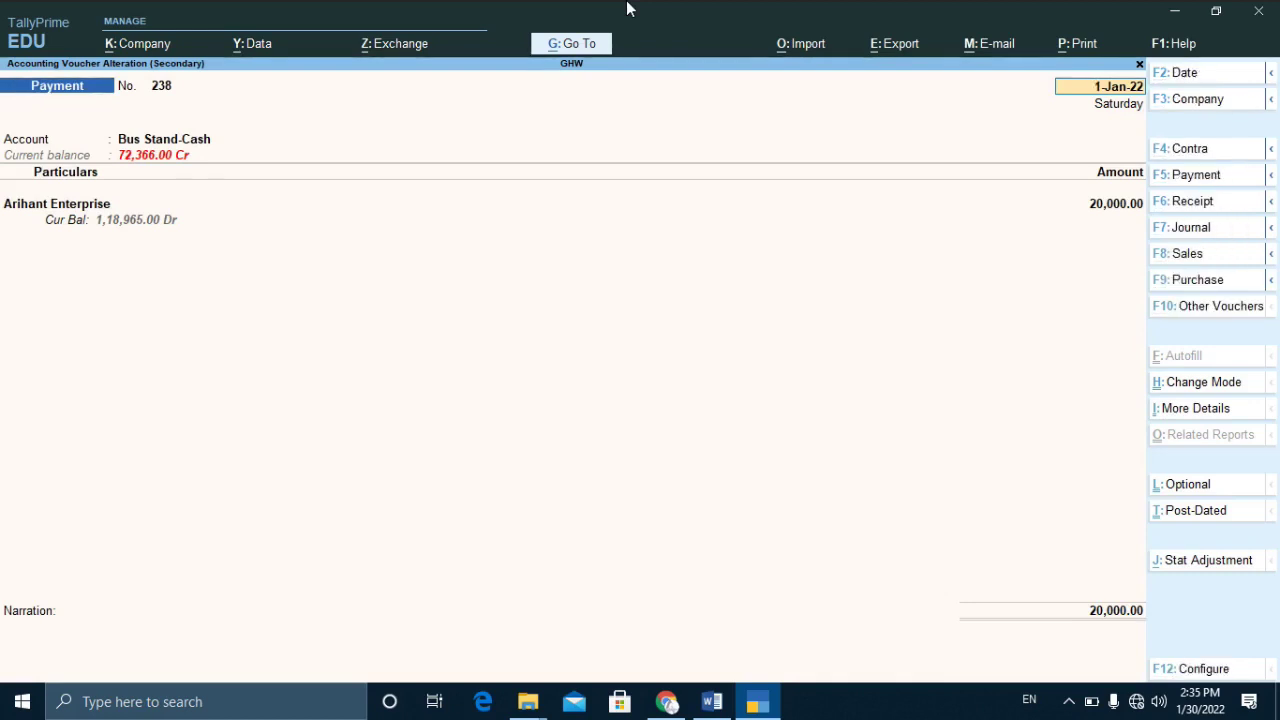
{"action": "key", "text": "alt"}
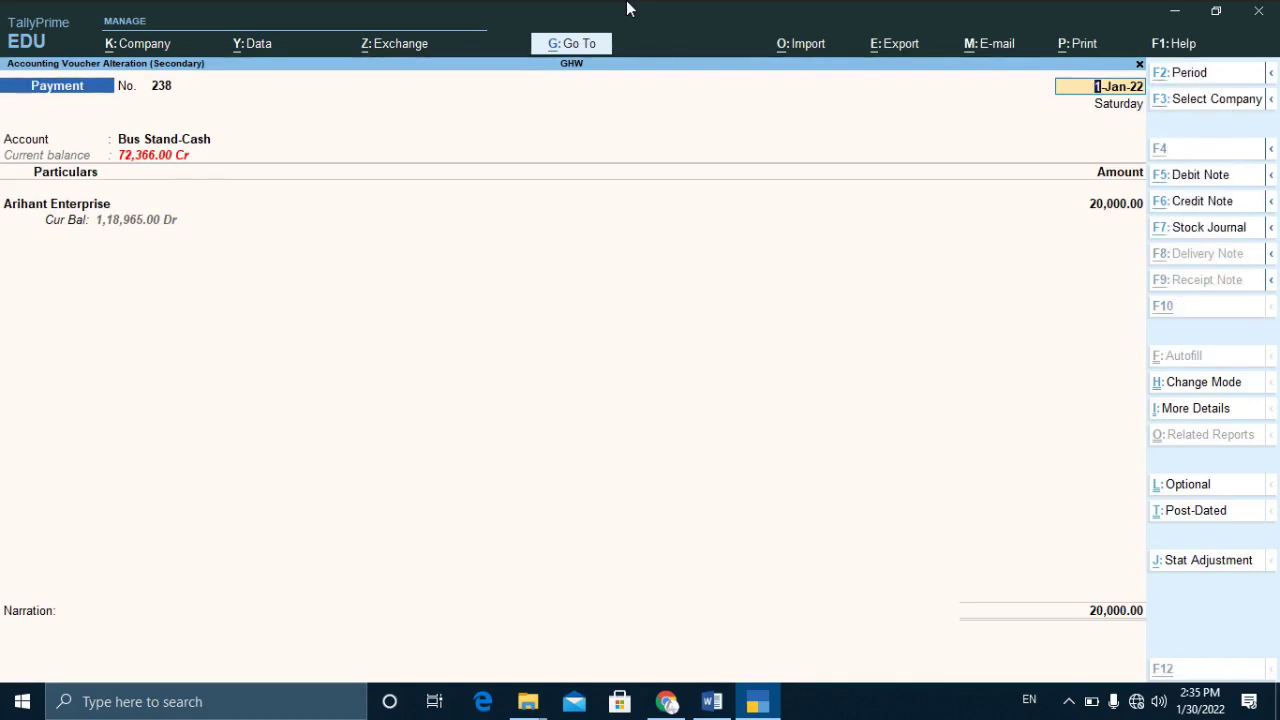
{"action": "key", "text": "BackSpace"}
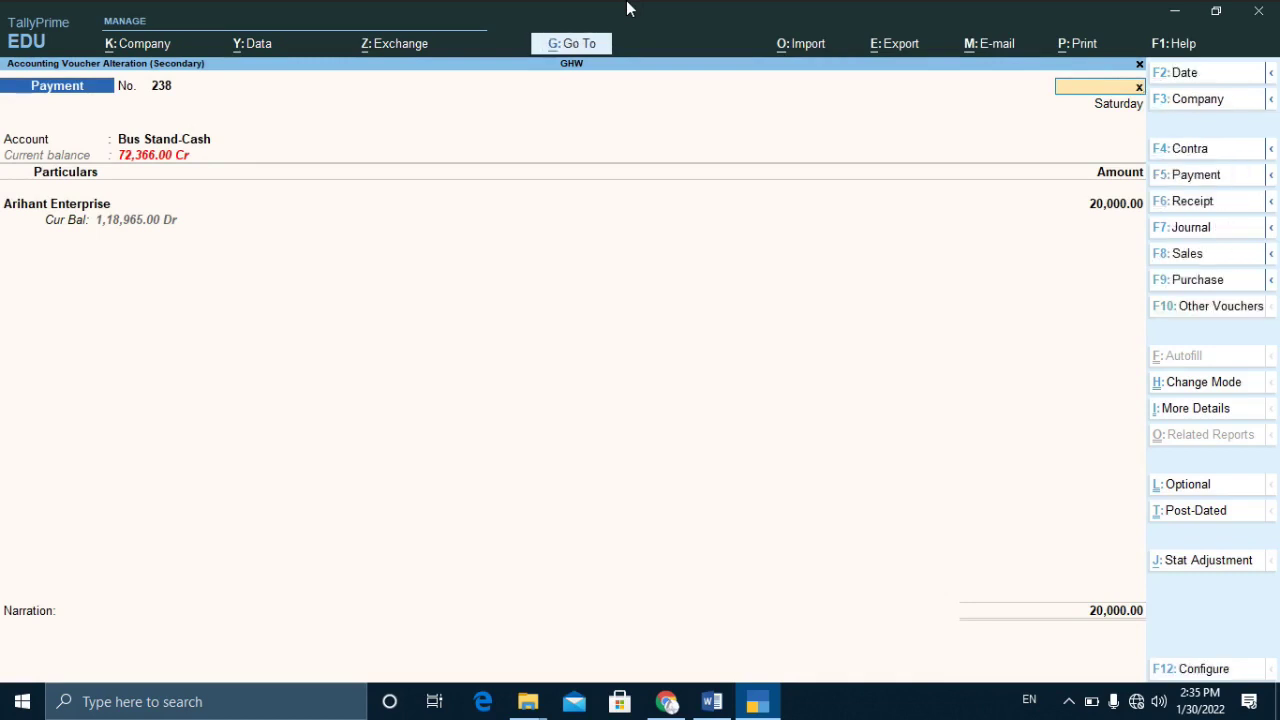
{"action": "key", "text": "Escape"}
{"action": "key", "text": "Return"}
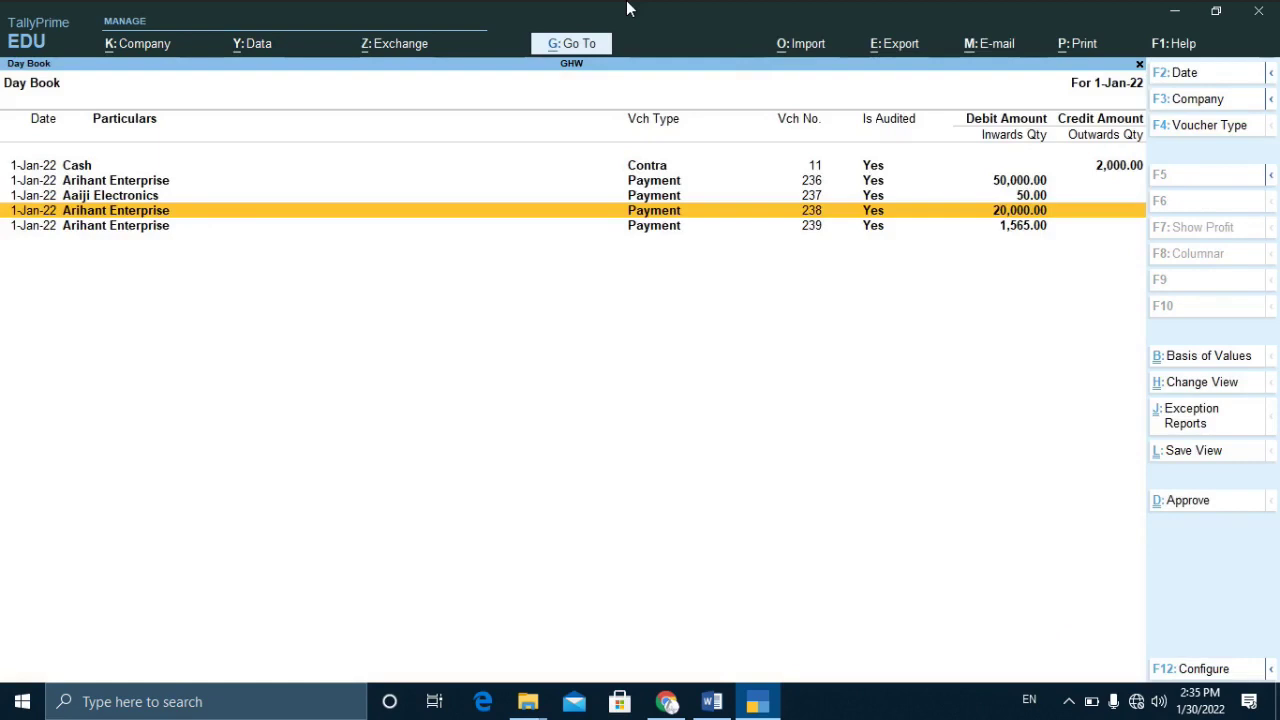
{"action": "key", "text": "Up"}
{"action": "key", "text": "Up"}
{"action": "key", "text": "Up"}
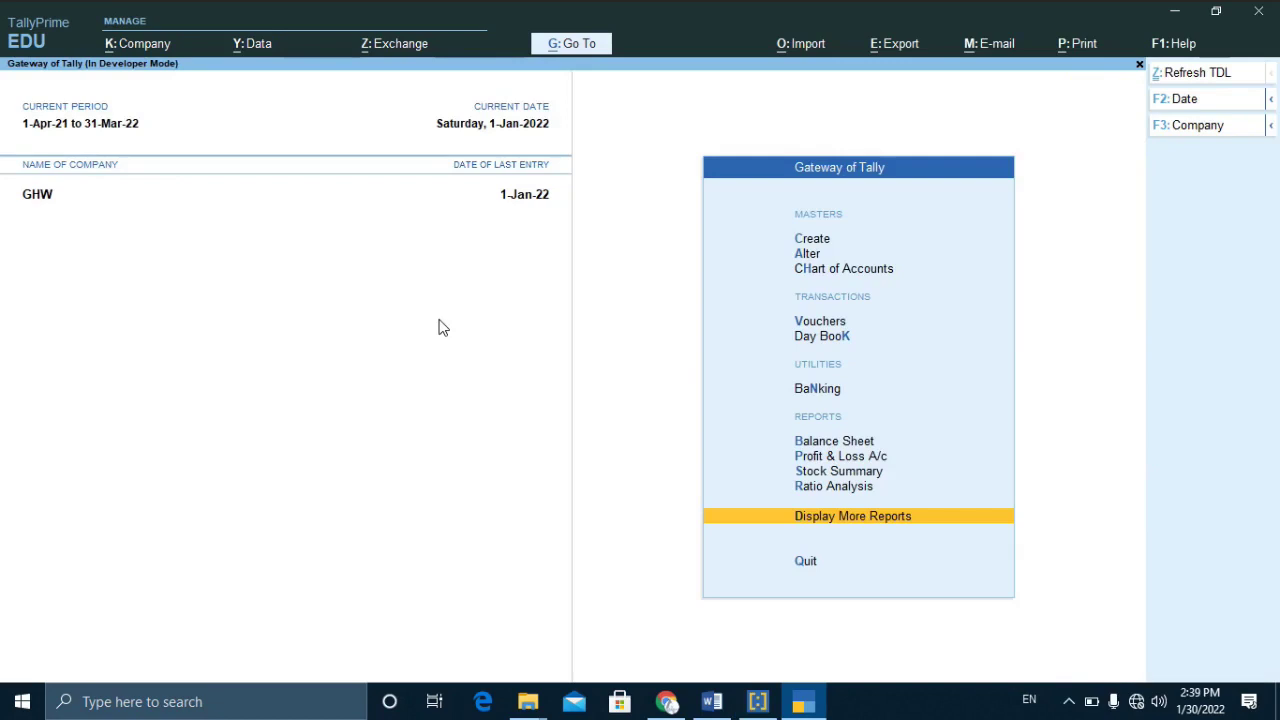
Open the Day Book from the additional reports and examine the Audit Status of its 1-Jan-22 vouchers.
{"action": "key", "text": "Up"}
{"action": "key", "text": "Down"}
{"action": "key", "text": "Return"}
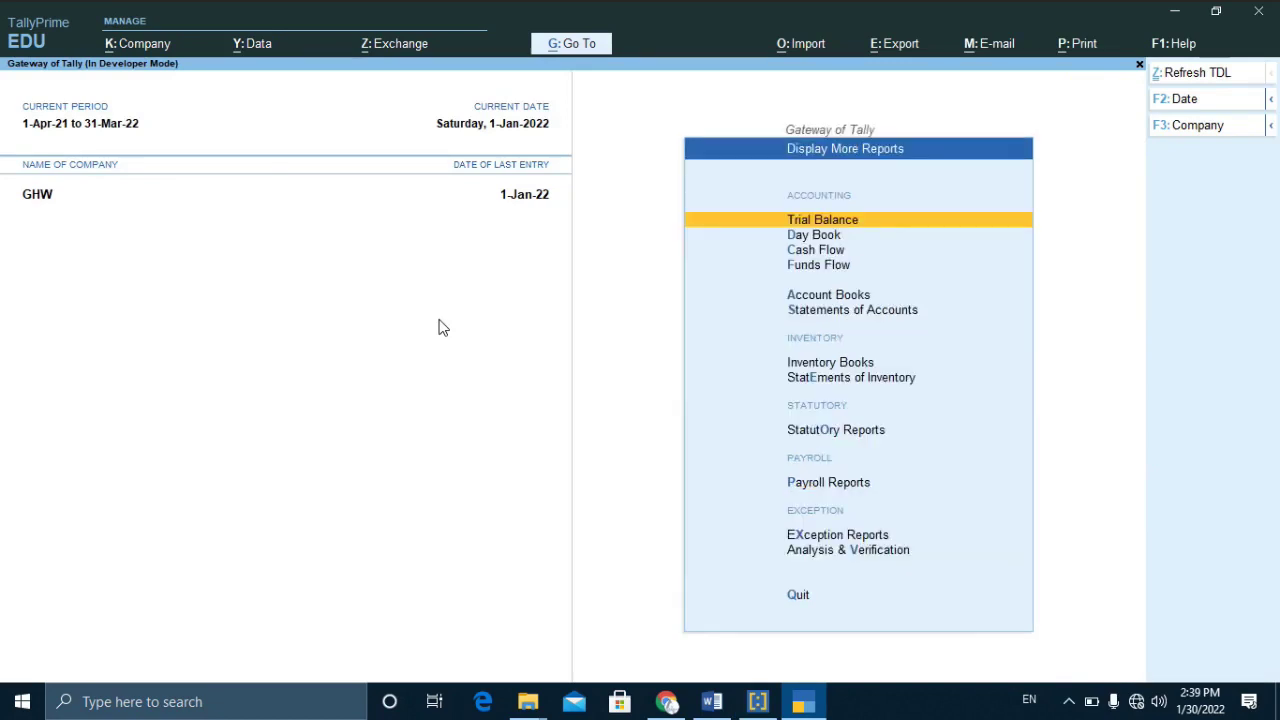
{"action": "key", "text": "Down"}
{"action": "key", "text": "Return"}
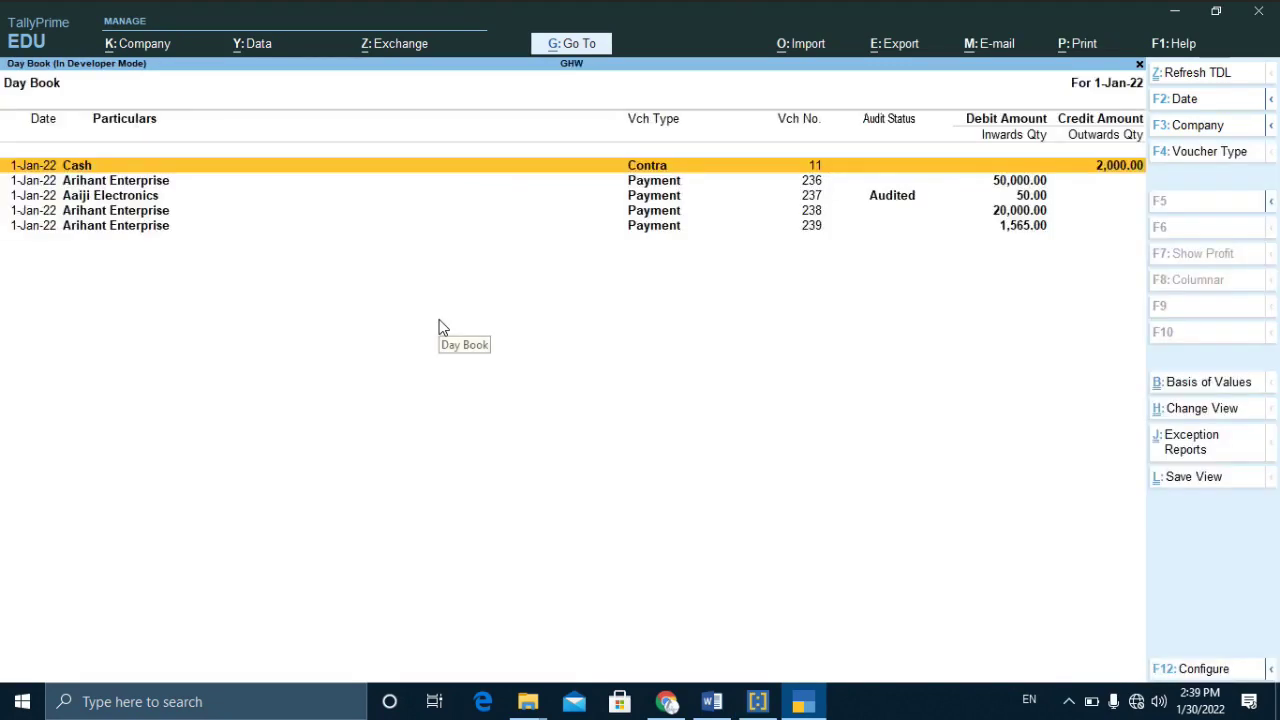
{"action": "key", "text": "Down"}
{"action": "key", "text": "Down"}
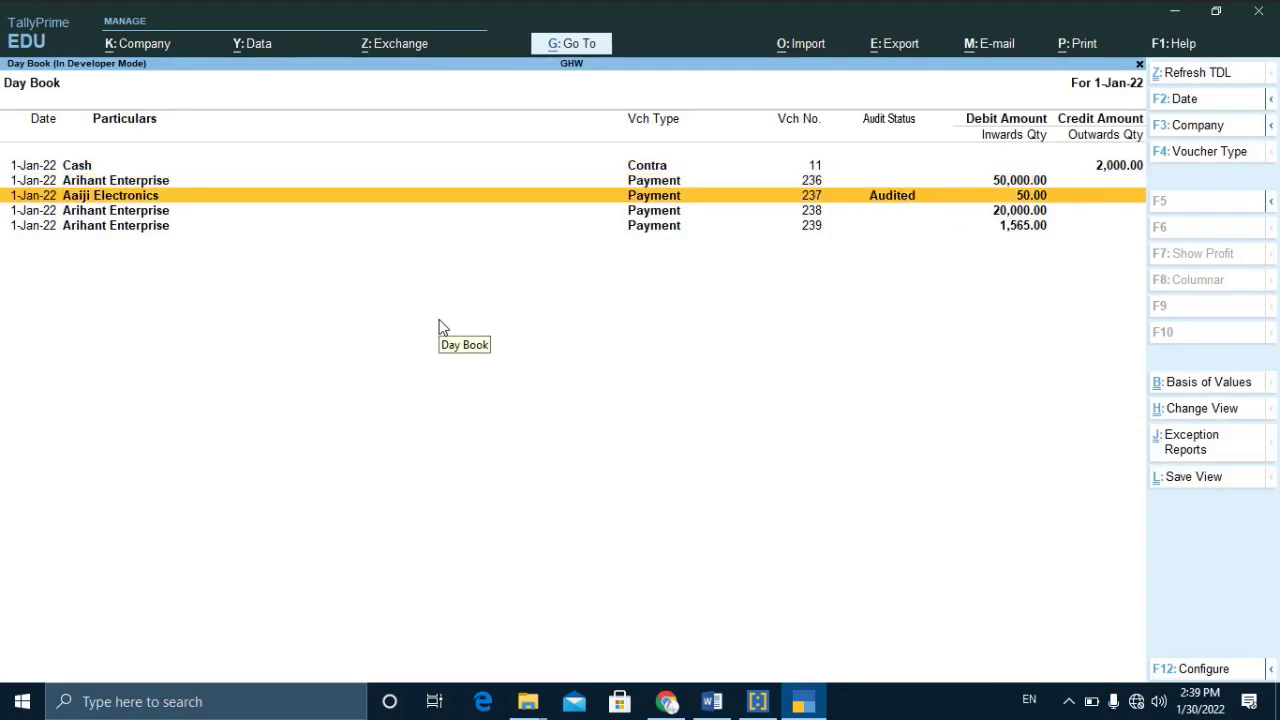
{"action": "key", "text": "Up"}
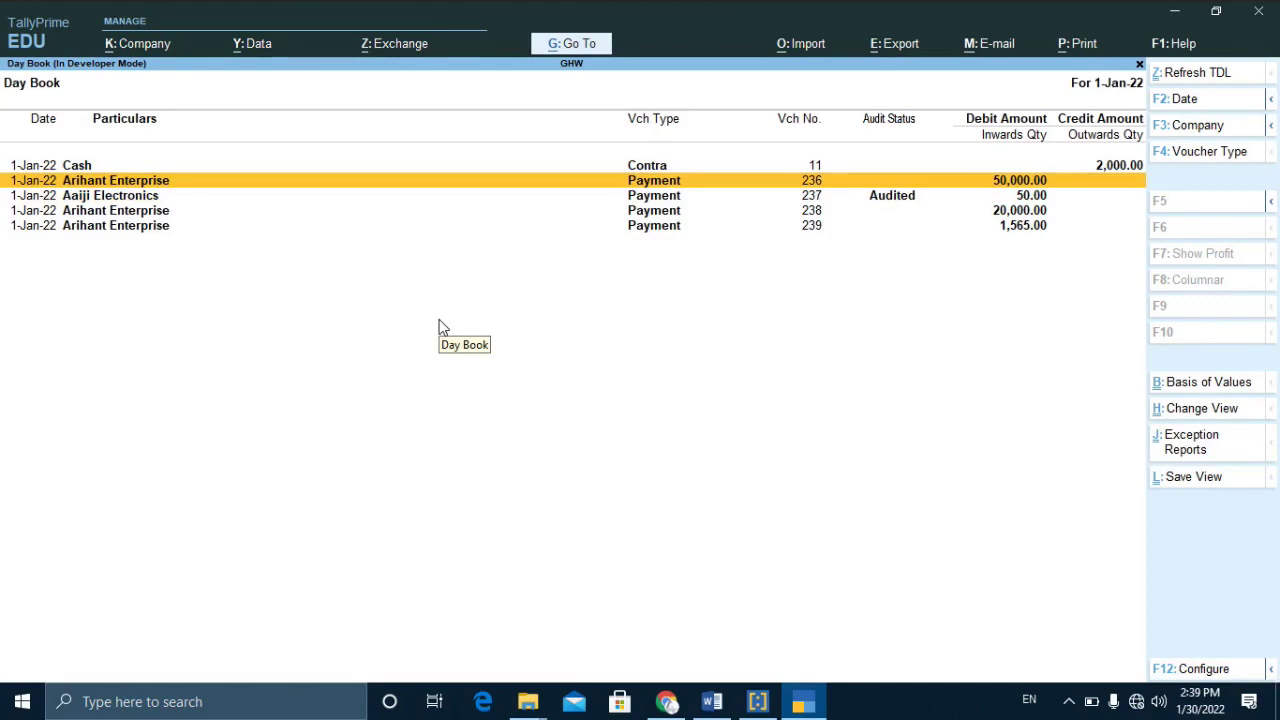
{"action": "key", "text": "Down"}
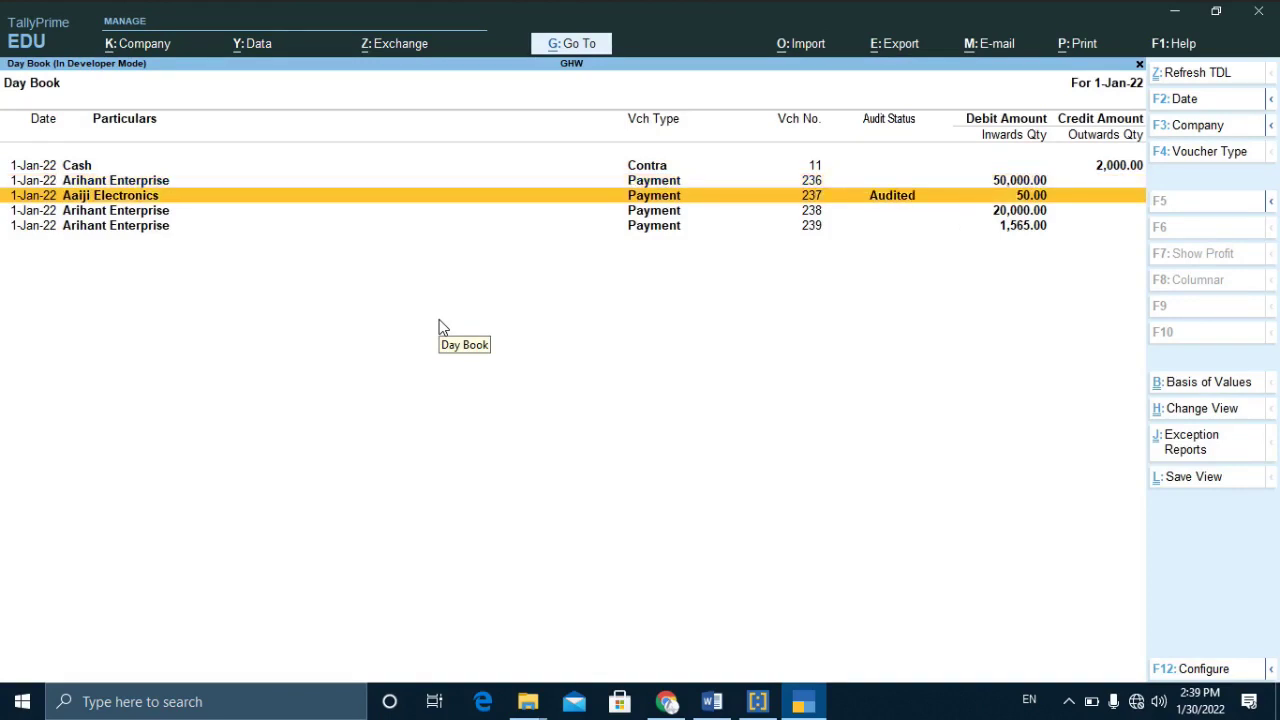
Try to save the audited payment voucher 237 for Aaiji Electronics, then return to the Day Book's contra voucher.
{"action": "key", "text": "Return"}
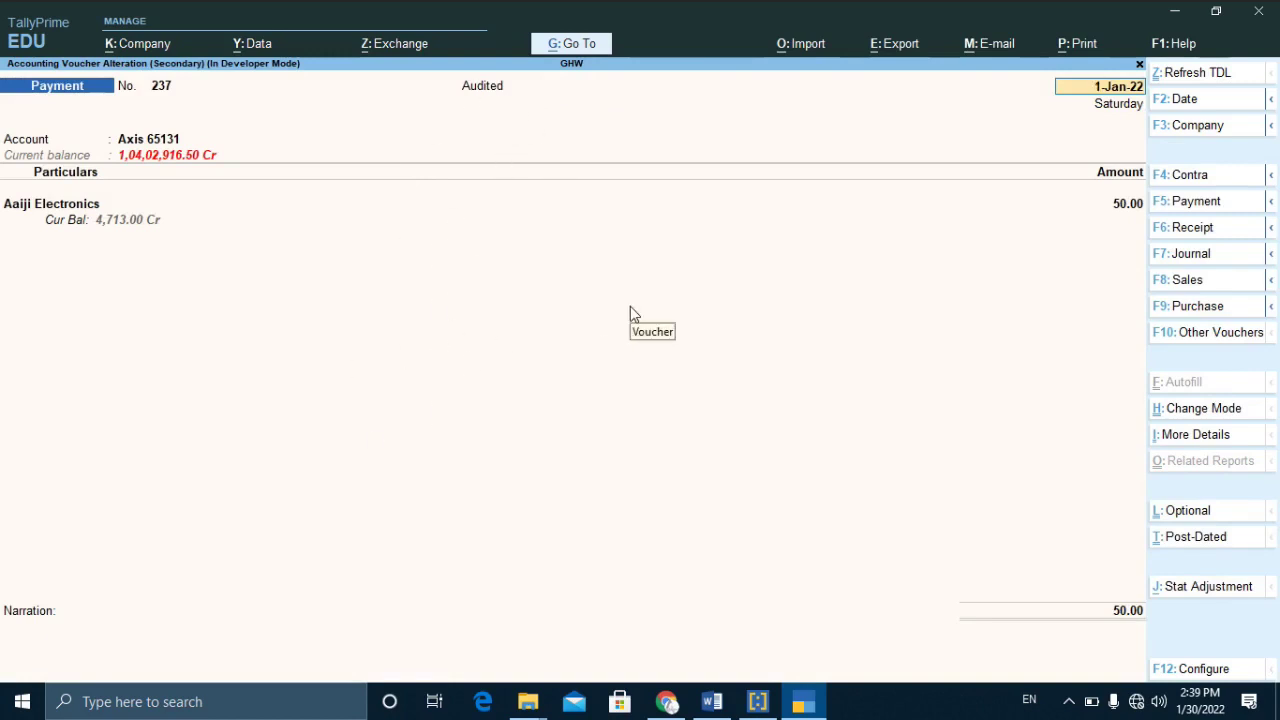
{"action": "key", "text": "ctrl+a"}
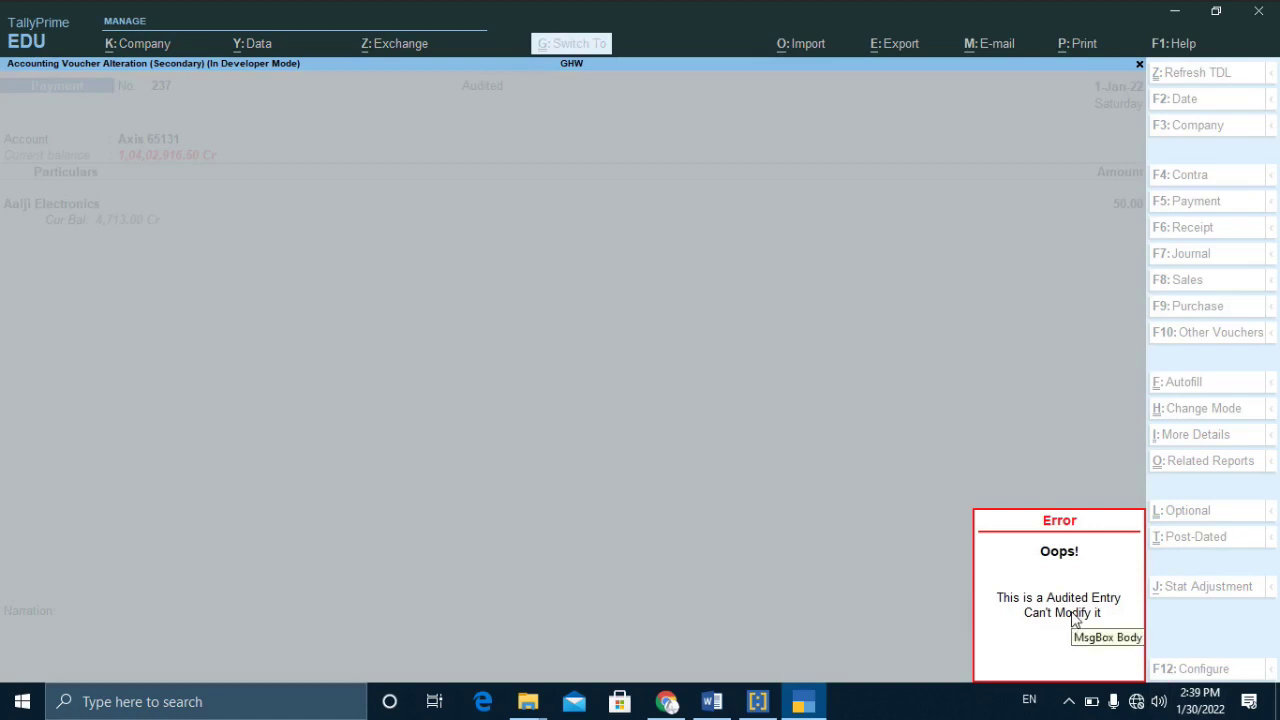
{"action": "key", "text": "Escape"}
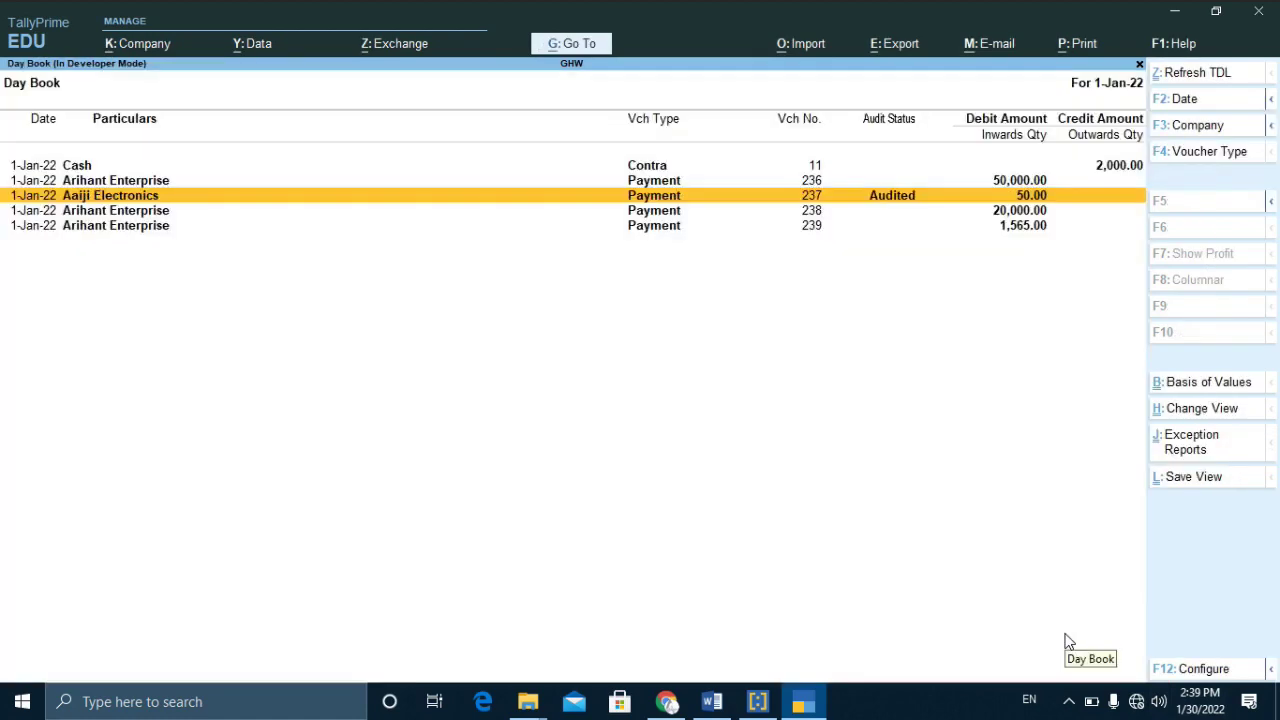
{"action": "key", "text": "Up"}
{"action": "key", "text": "Up"}
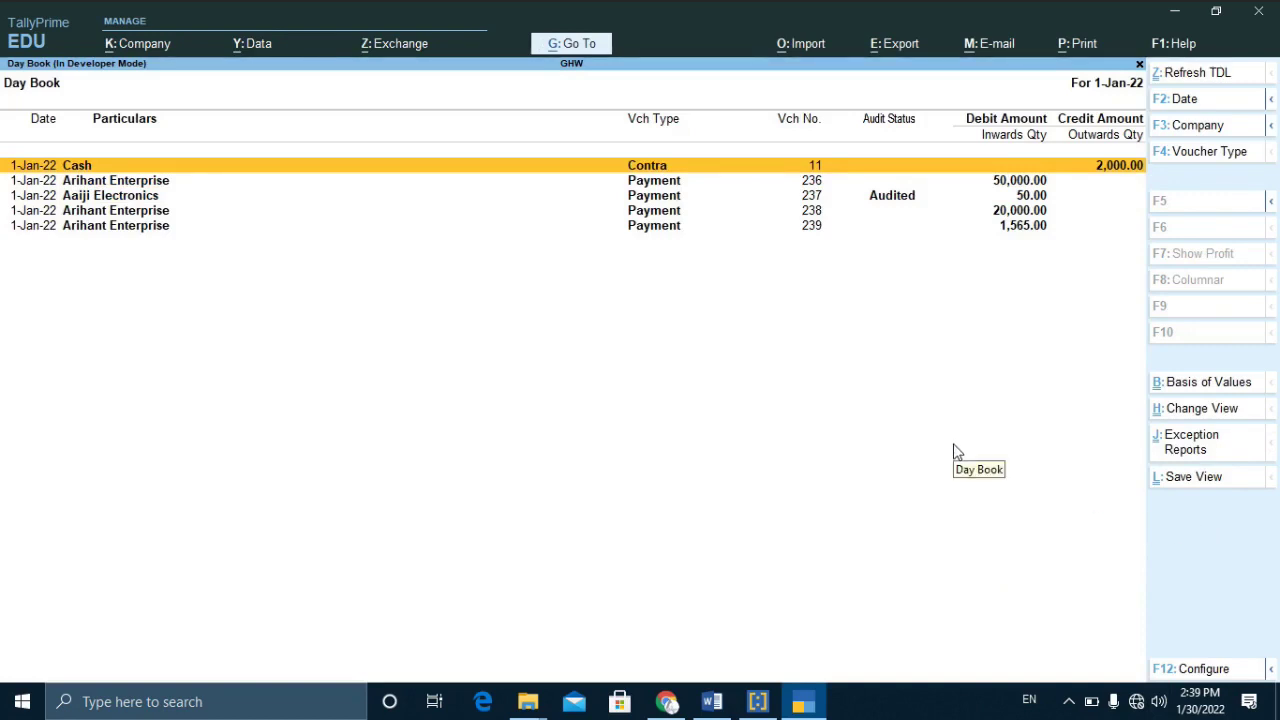
Leave the Day Book and open the Voucher Verification report under Analysis & Verification.
{"action": "key", "text": "Escape"}
{"action": "key", "text": "Escape"}
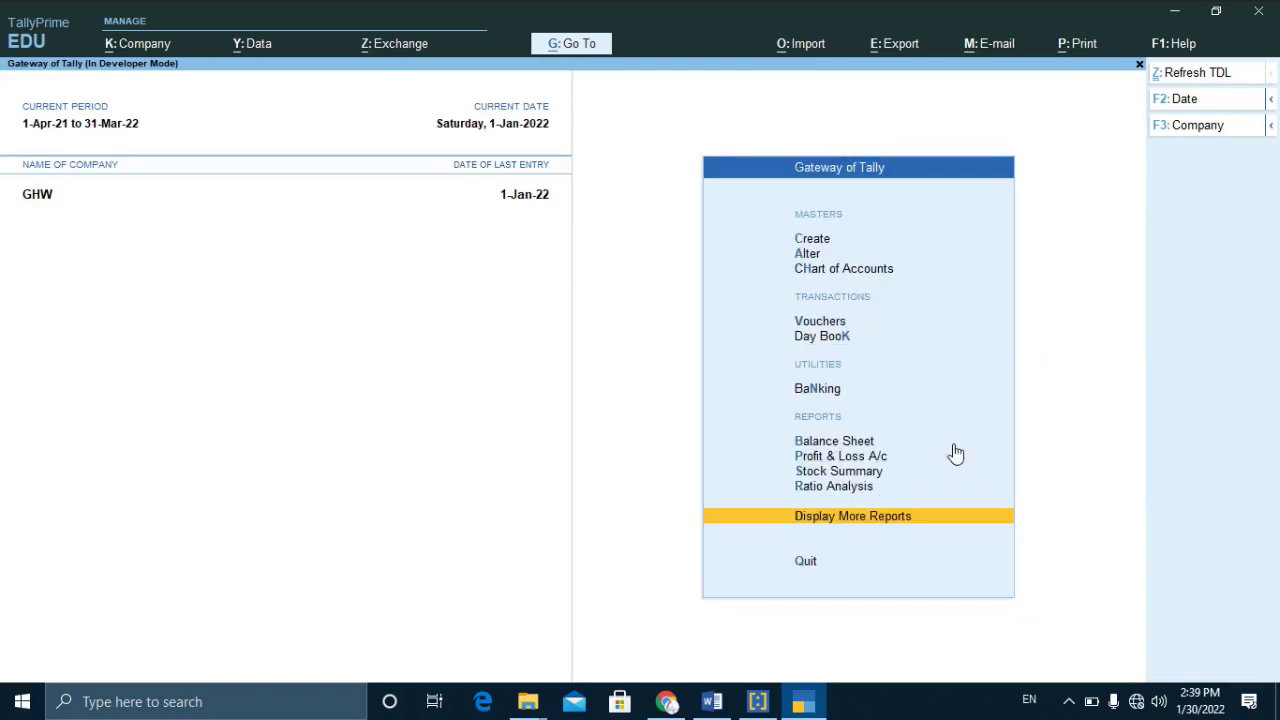
{"action": "key", "text": "Return"}
{"action": "key", "text": "Up"}
{"action": "key", "text": "Up"}
{"action": "key", "text": "Up"}
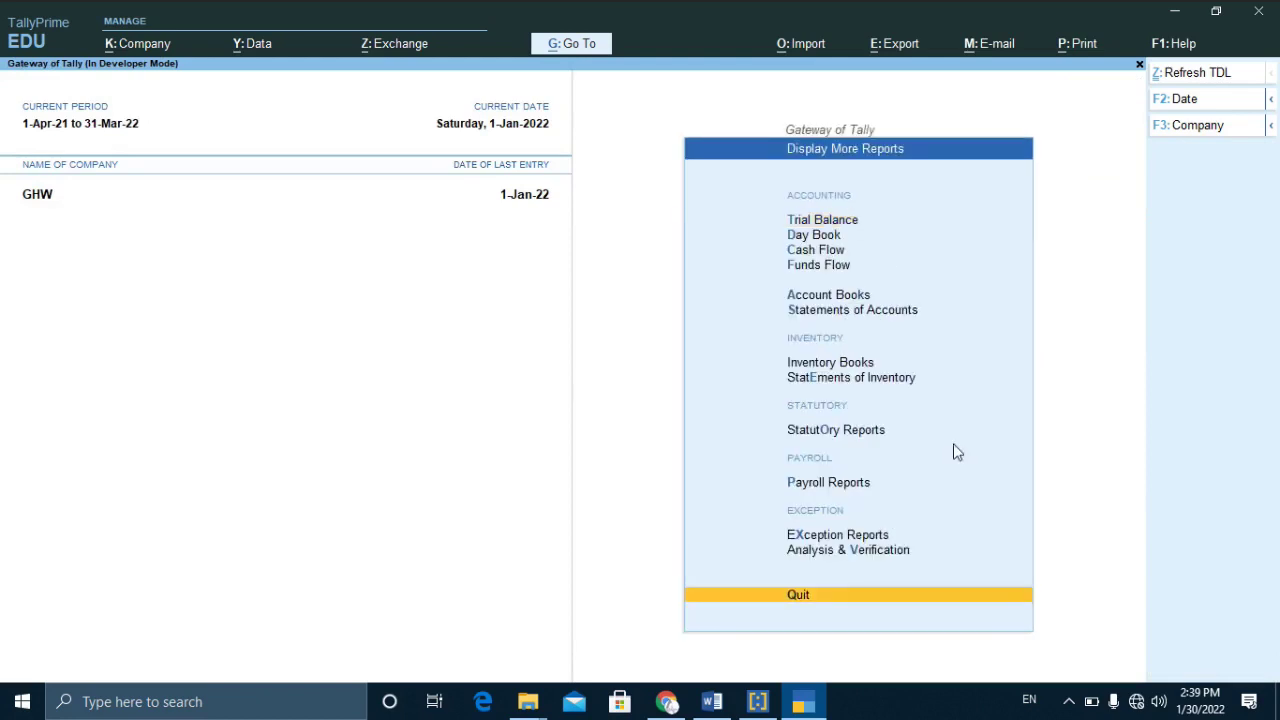
{"action": "key", "text": "Down"}
{"action": "key", "text": "Return"}
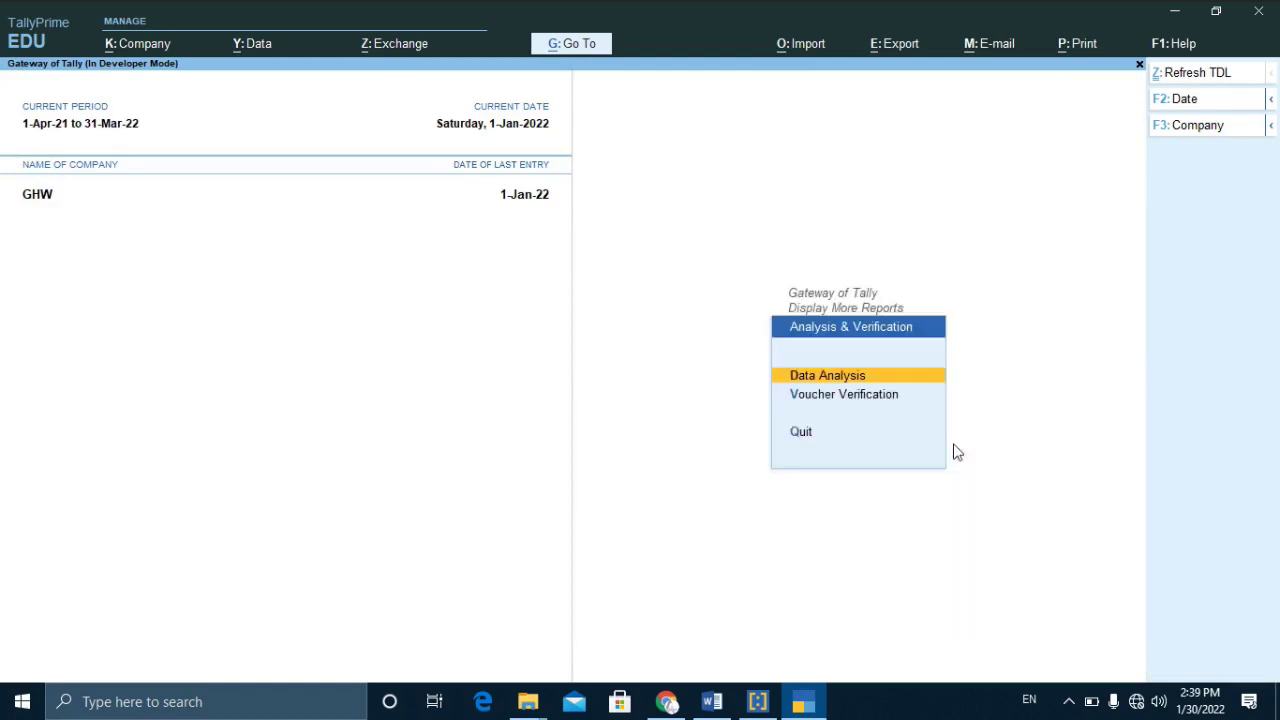
{"action": "key", "text": "Down"}
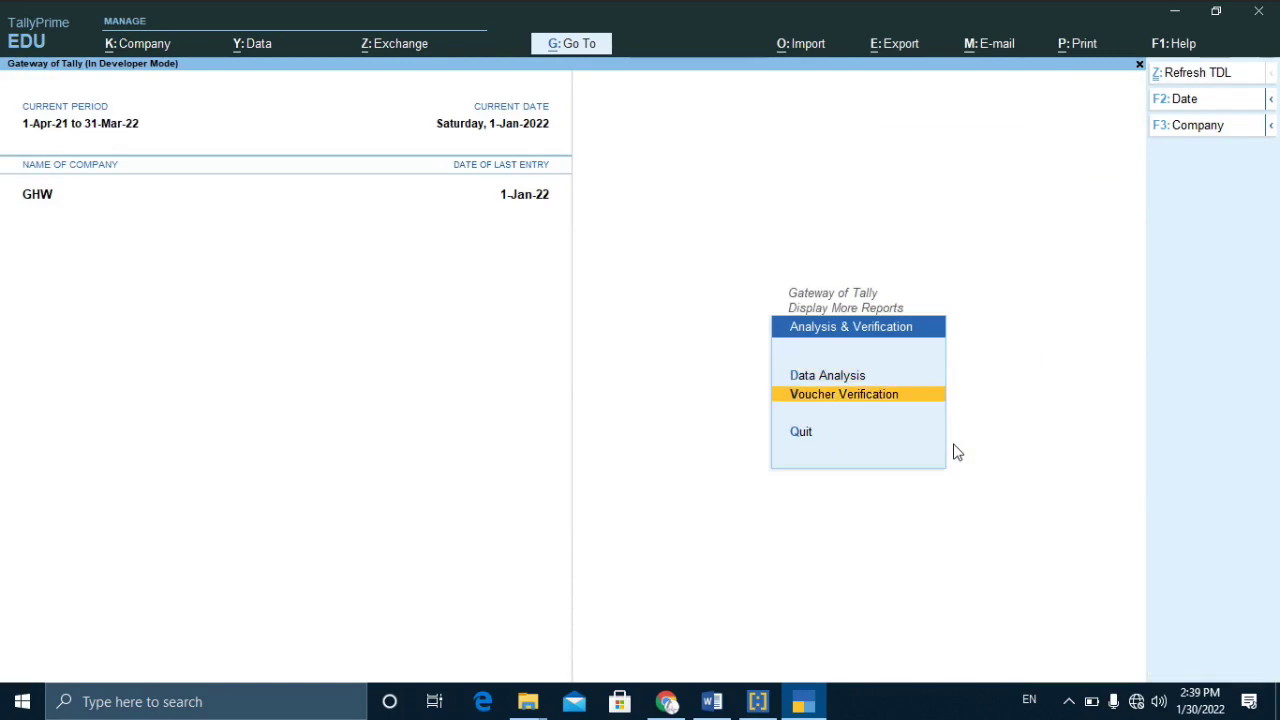
{"action": "key", "text": "Return"}
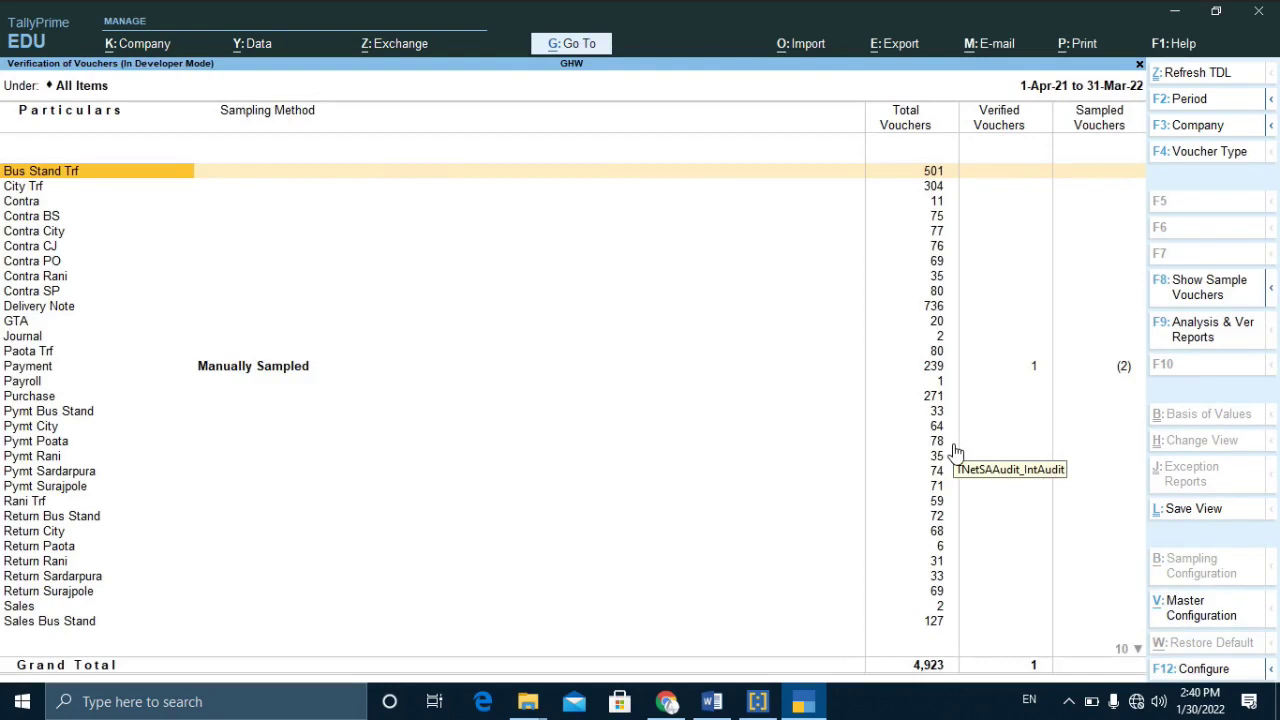
Limit the Verification of Vouchers report to the single day 1-Oct-21.
{"action": "key", "text": "F2"}
{"action": "type", "text": "1."}
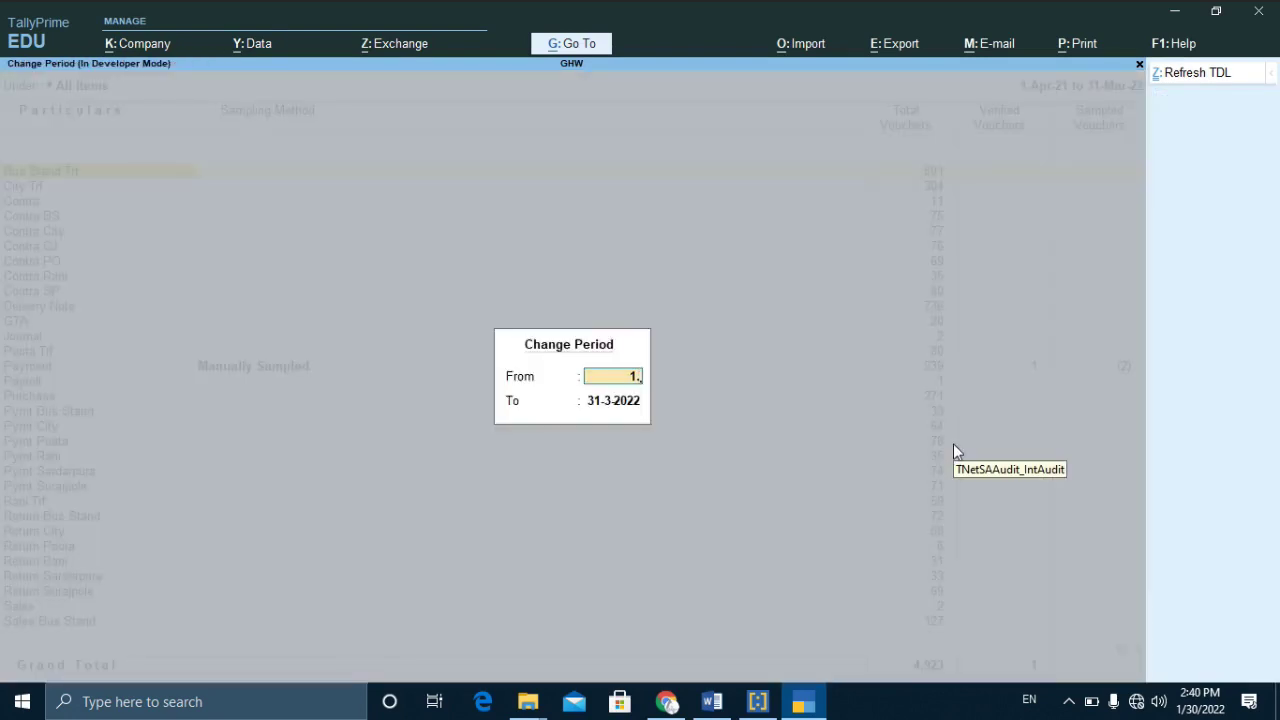
{"action": "type", "text": "10"}
{"action": "key", "text": "Return"}
{"action": "type", "text": "1.10"}
{"action": "key", "text": "Return"}
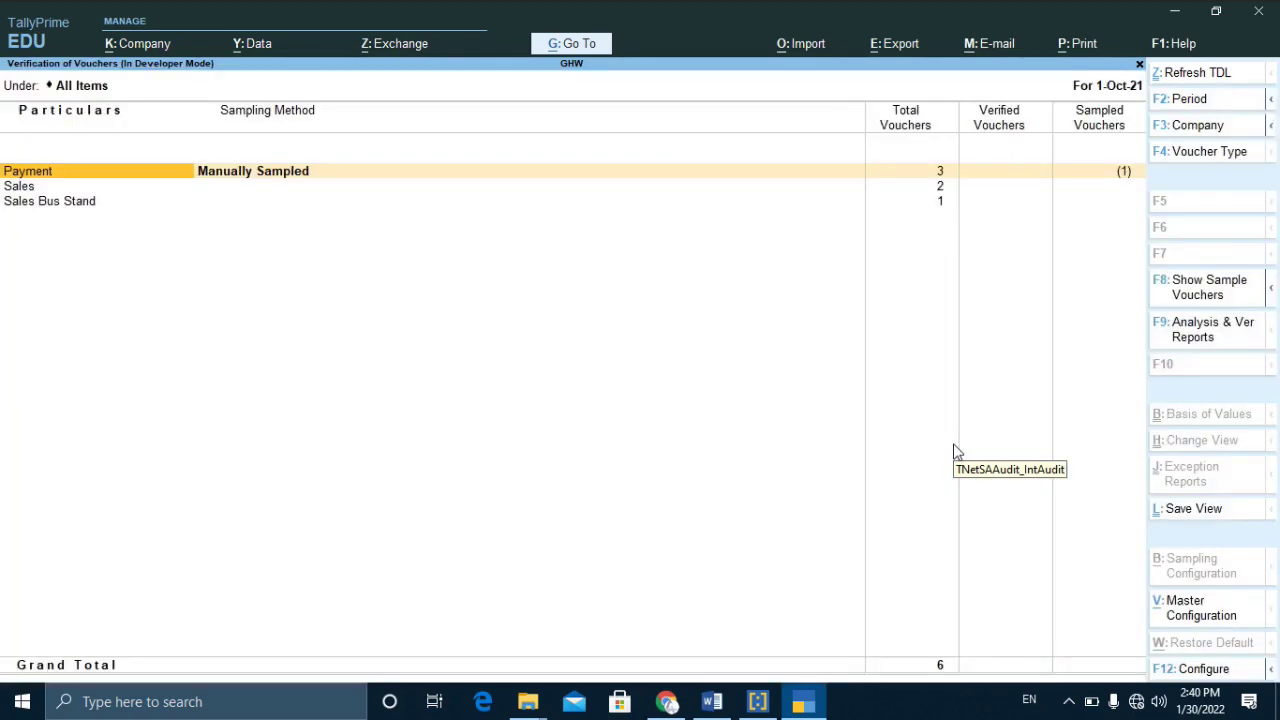
Open the list of Payment vouchers for 1-Oct-21 and select all three Aaiji Electronics entries.
{"action": "key", "text": "Right"}
{"action": "key", "text": "Right"}
{"action": "key", "text": "Right"}
{"action": "key", "text": "Return"}
{"action": "key", "text": "Return"}
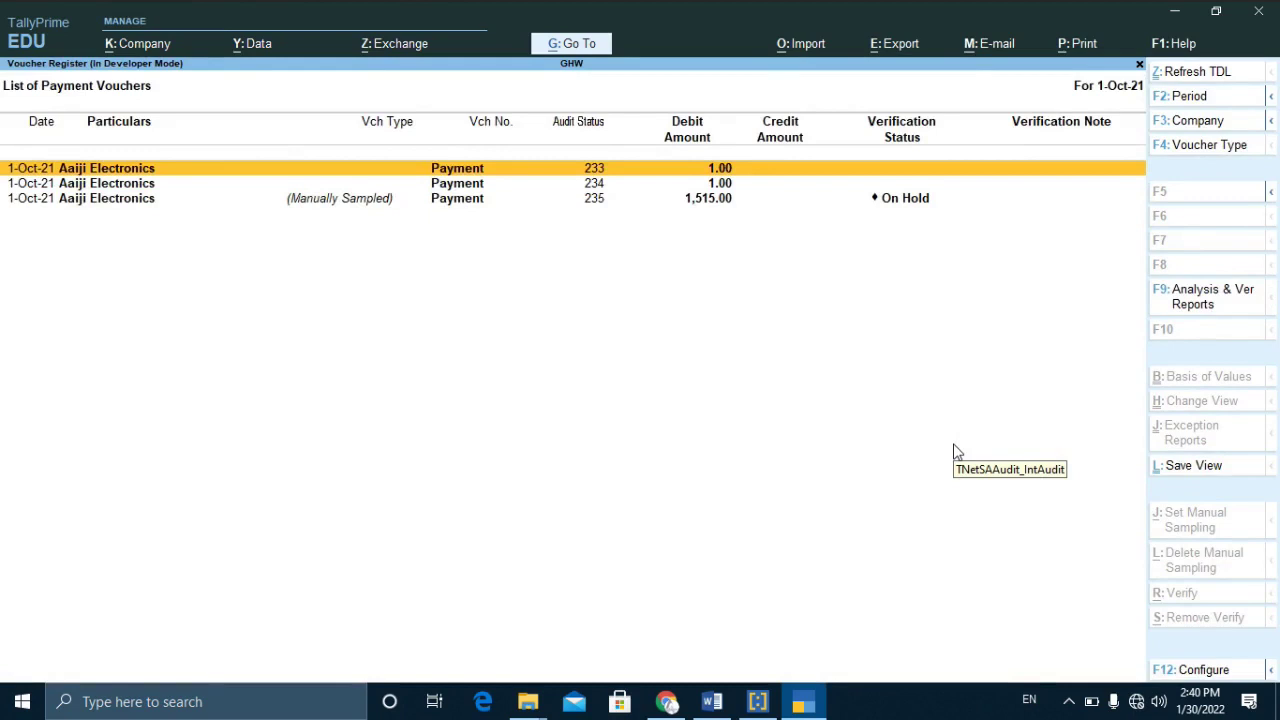
{"action": "key", "text": "space"}
{"action": "key", "text": "space"}
{"action": "key", "text": "space"}
{"action": "key", "text": "Up"}
{"action": "key", "text": "Up"}
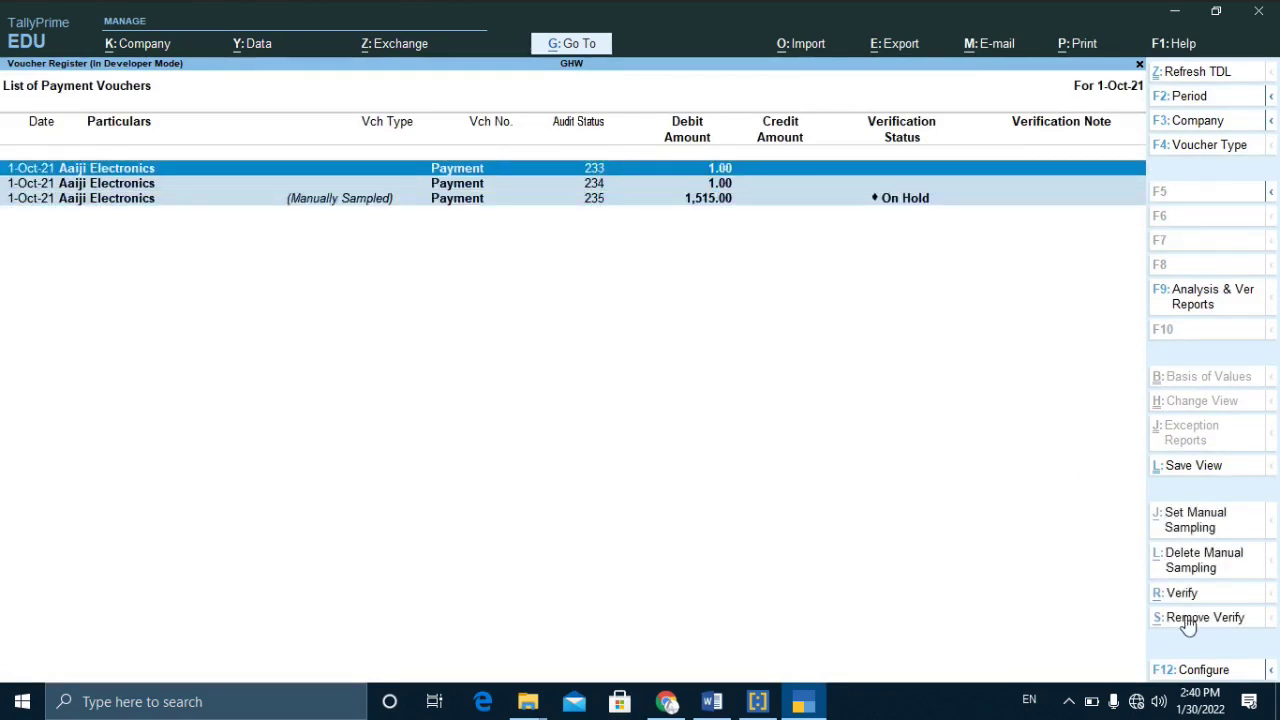
Set the selected payment vouchers' verification status to Verified with no note, and leave the reopened Verification Details unchanged.
{"action": "key", "text": "alt+r"}
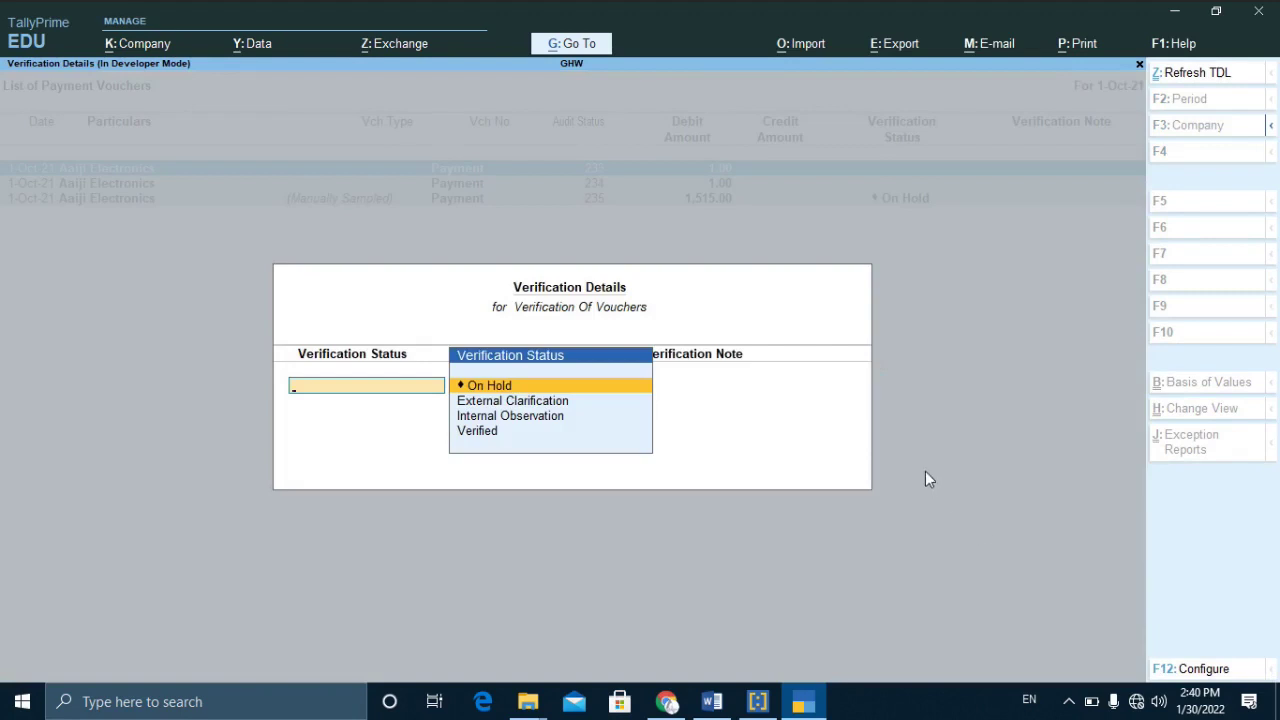
{"action": "key", "text": "Down"}
{"action": "key", "text": "Down"}
{"action": "key", "text": "Down"}
{"action": "key", "text": "Return"}
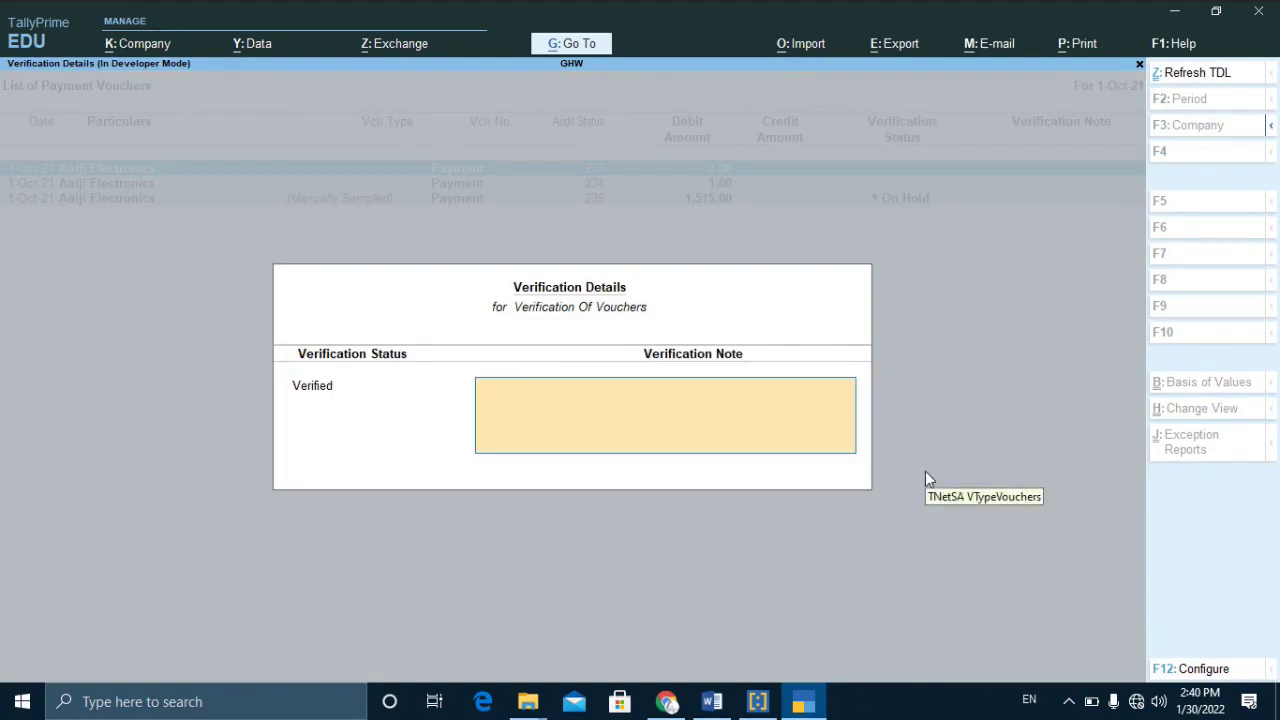
{"action": "key", "text": "Return"}
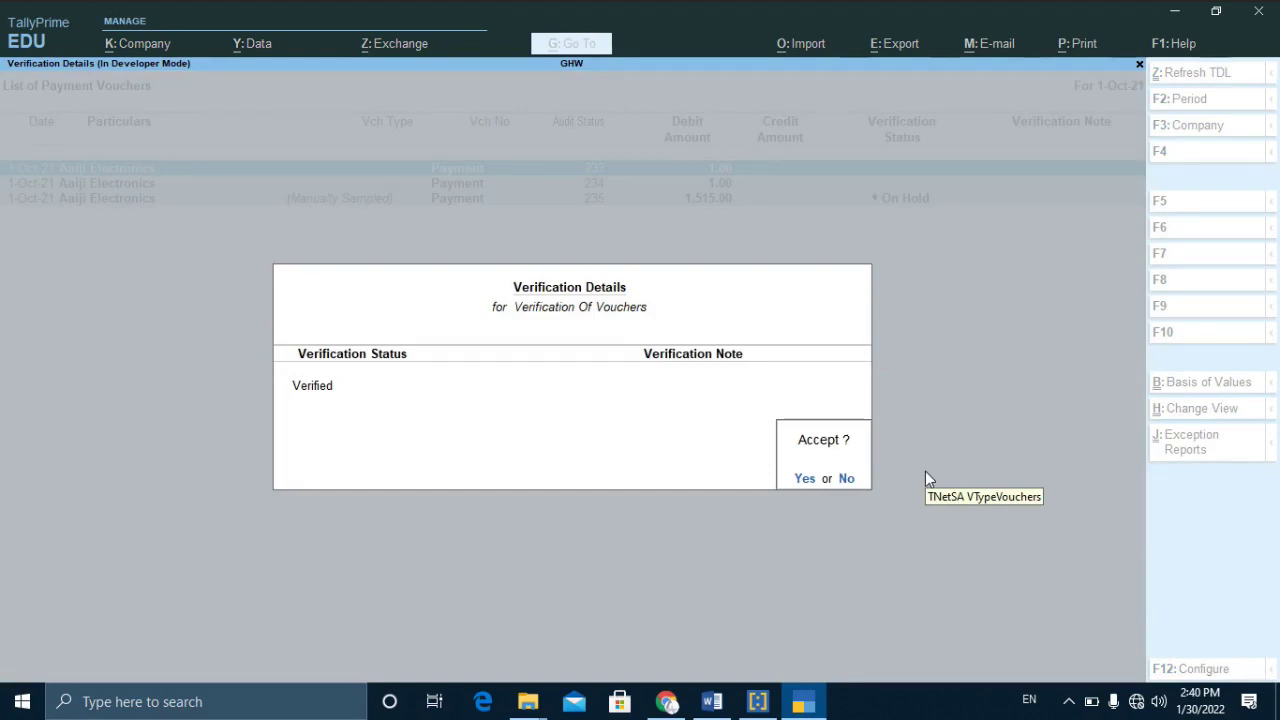
{"action": "key", "text": "Return"}
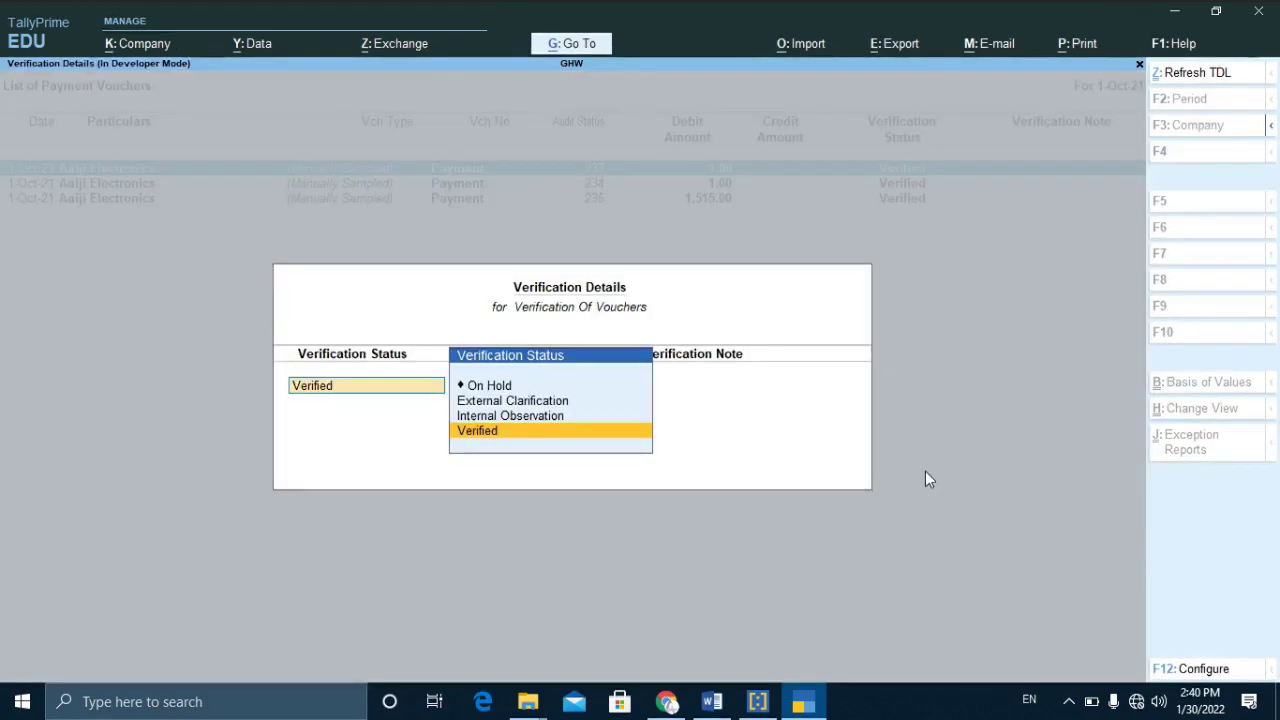
{"action": "key", "text": "BackSpace"}
{"action": "key", "text": "Escape"}
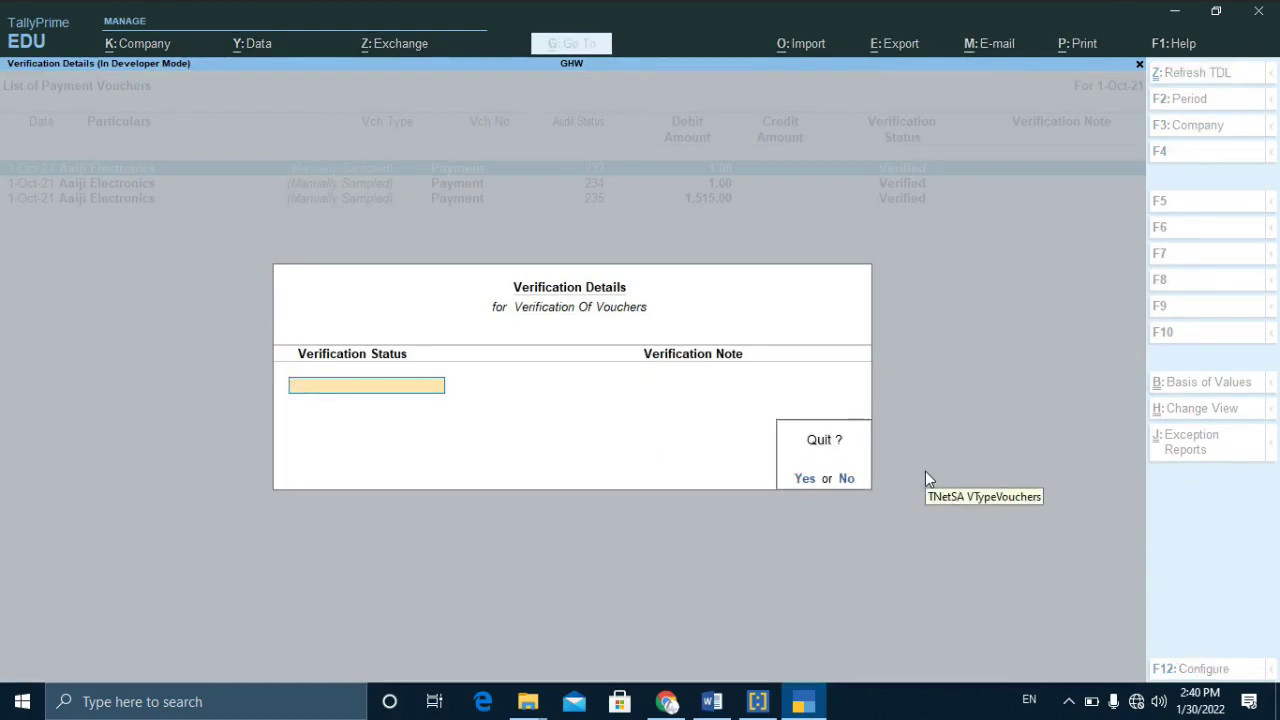
{"action": "key", "text": "Return"}
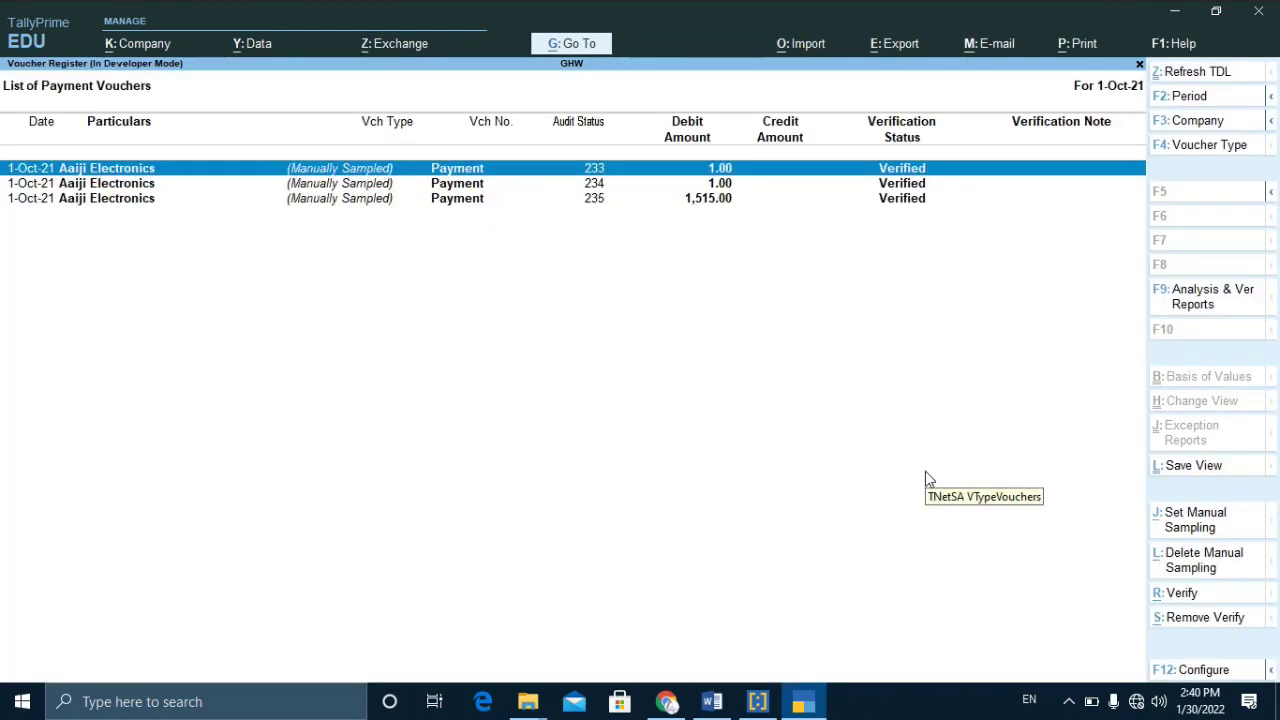
Leave the verification reports and open the Day Book for 1-Oct-21.
{"action": "key", "text": "Escape"}
{"action": "key", "text": "Escape"}
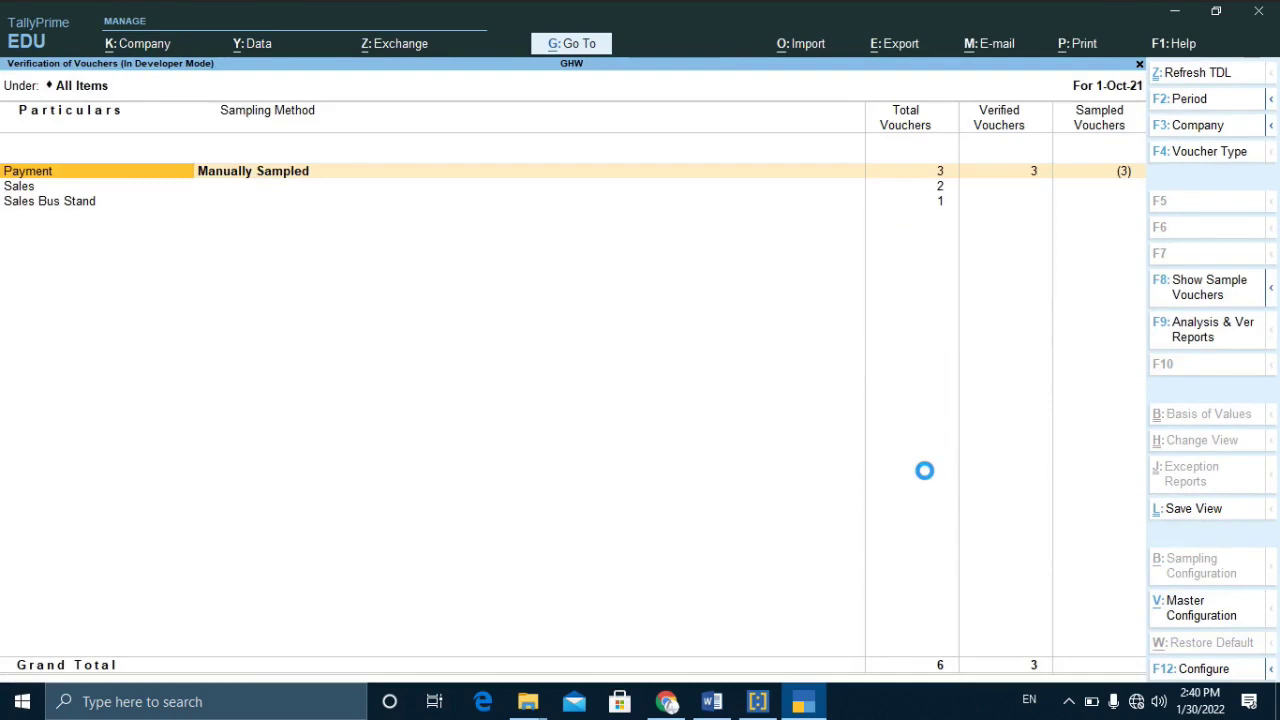
{"action": "key", "text": "Escape"}
{"action": "key", "text": "Escape"}
{"action": "key", "text": "Home"}
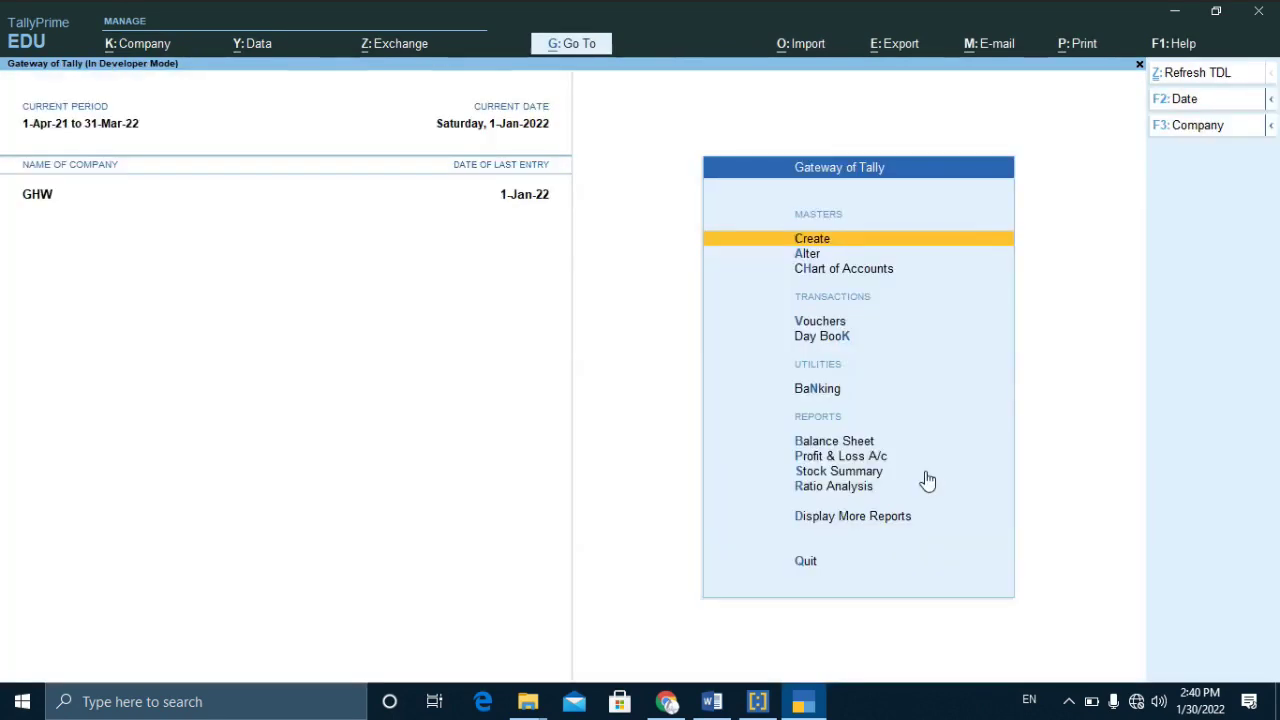
{"action": "key", "text": "k"}
{"action": "key", "text": "F2"}
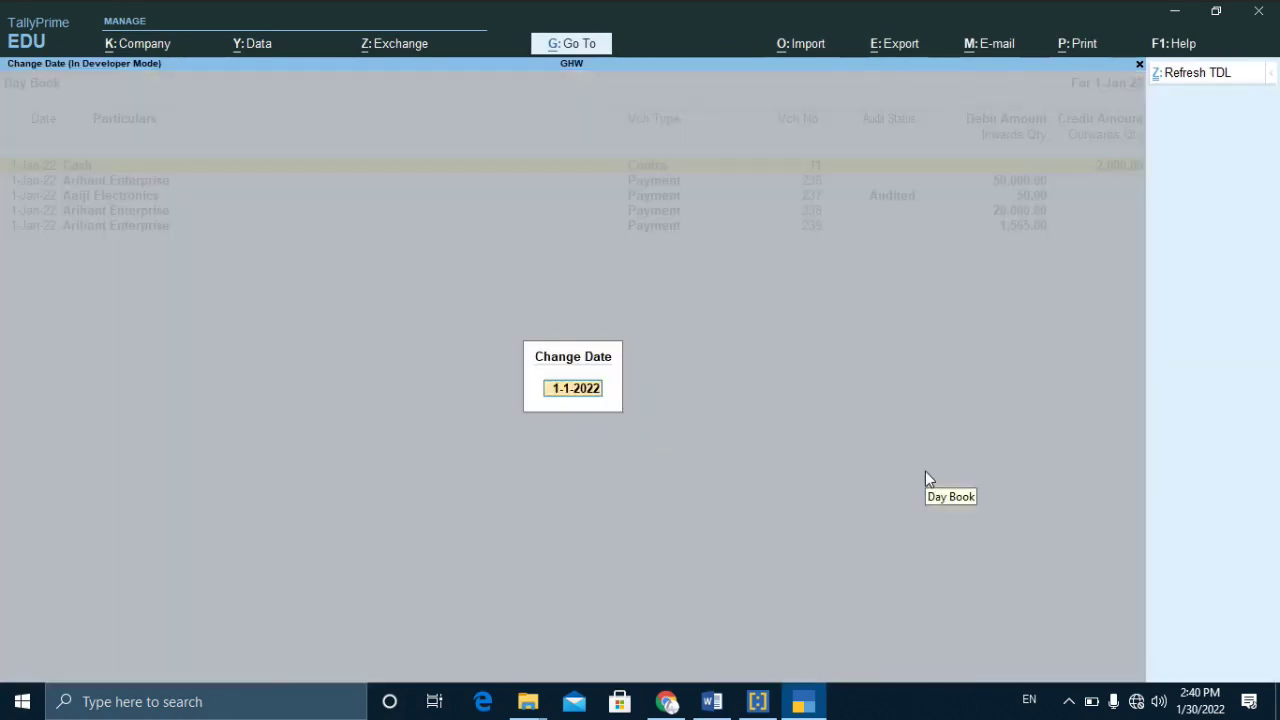
{"action": "type", "text": "1.10"}
{"action": "key", "text": "Return"}
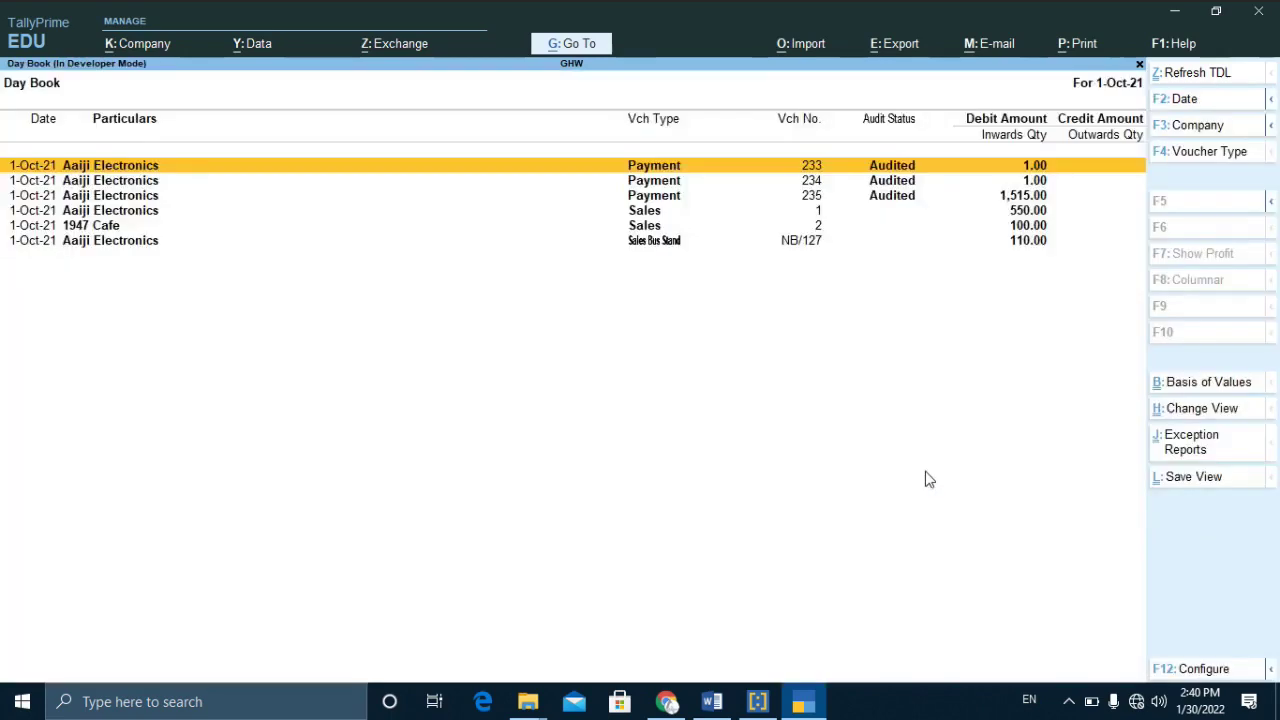
Open the audited 1.00 payment voucher 233 from the Day Book and delete it.
{"action": "key", "text": "Down"}
{"action": "key", "text": "Down"}
{"action": "key", "text": "Up"}
{"action": "key", "text": "Up"}
{"action": "key", "text": "Return"}
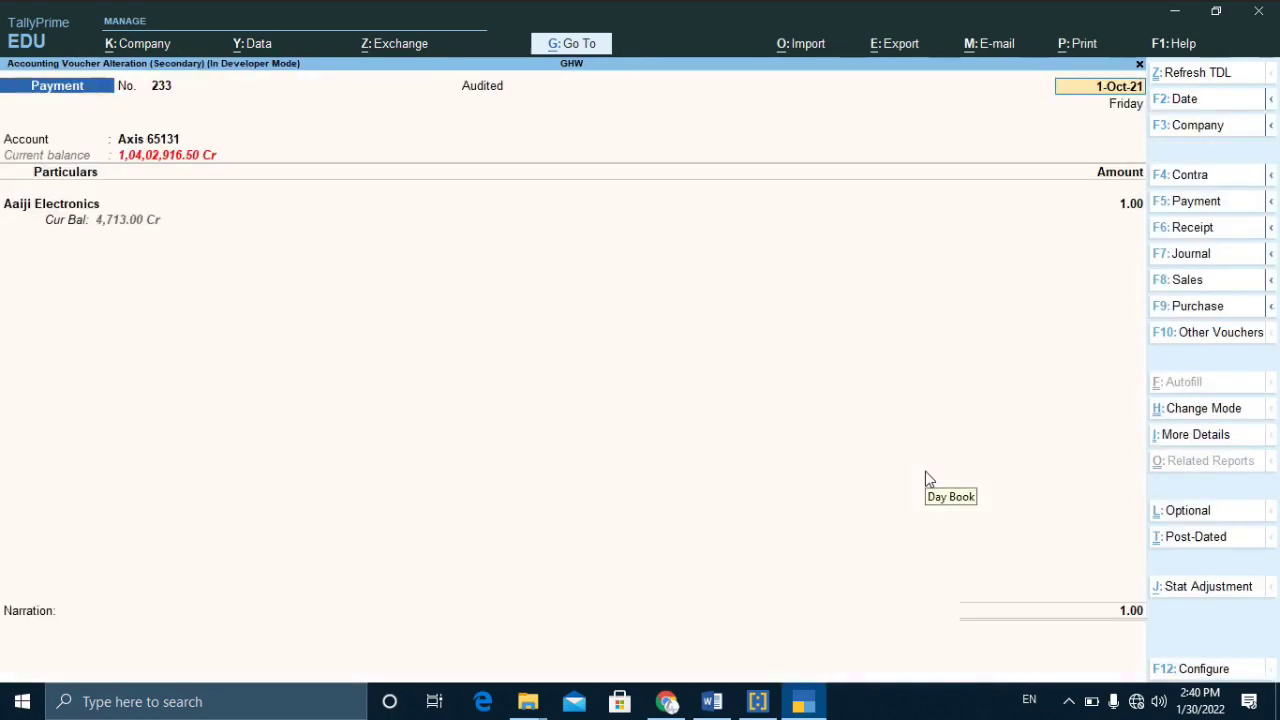
{"action": "key", "text": "alt+d"}
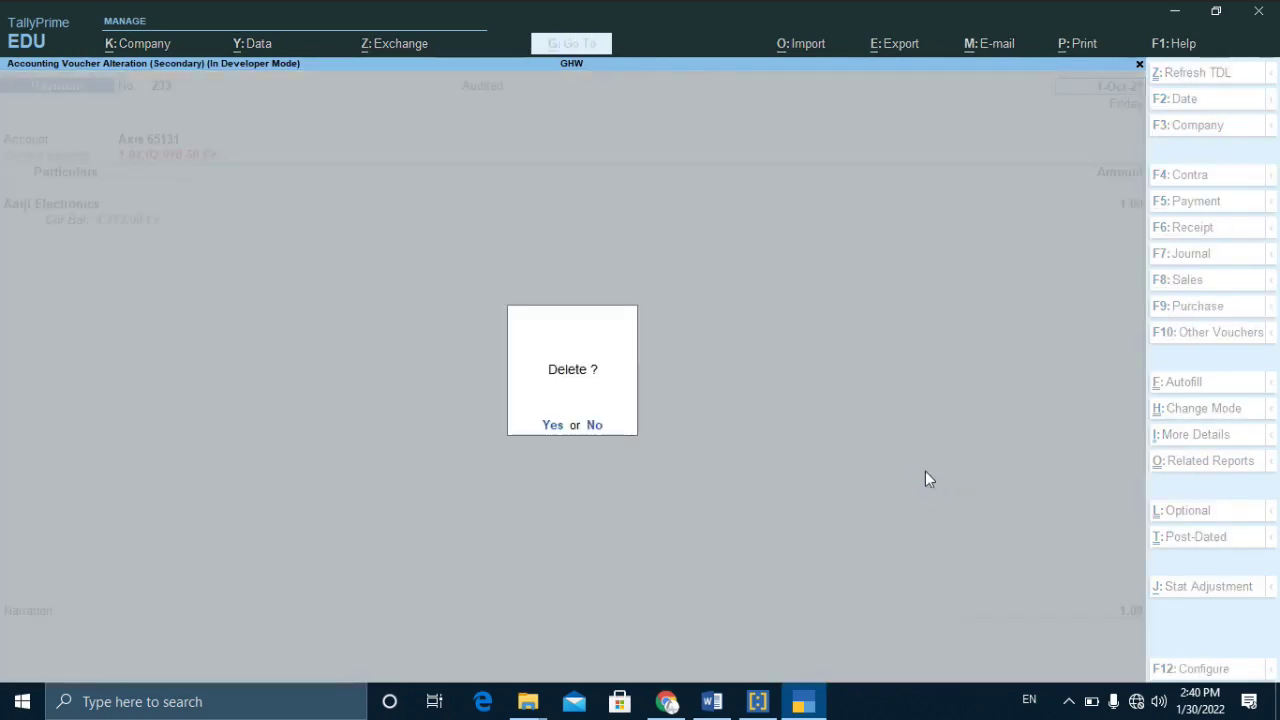
{"action": "key", "text": "y"}
{"action": "key", "text": "Return"}
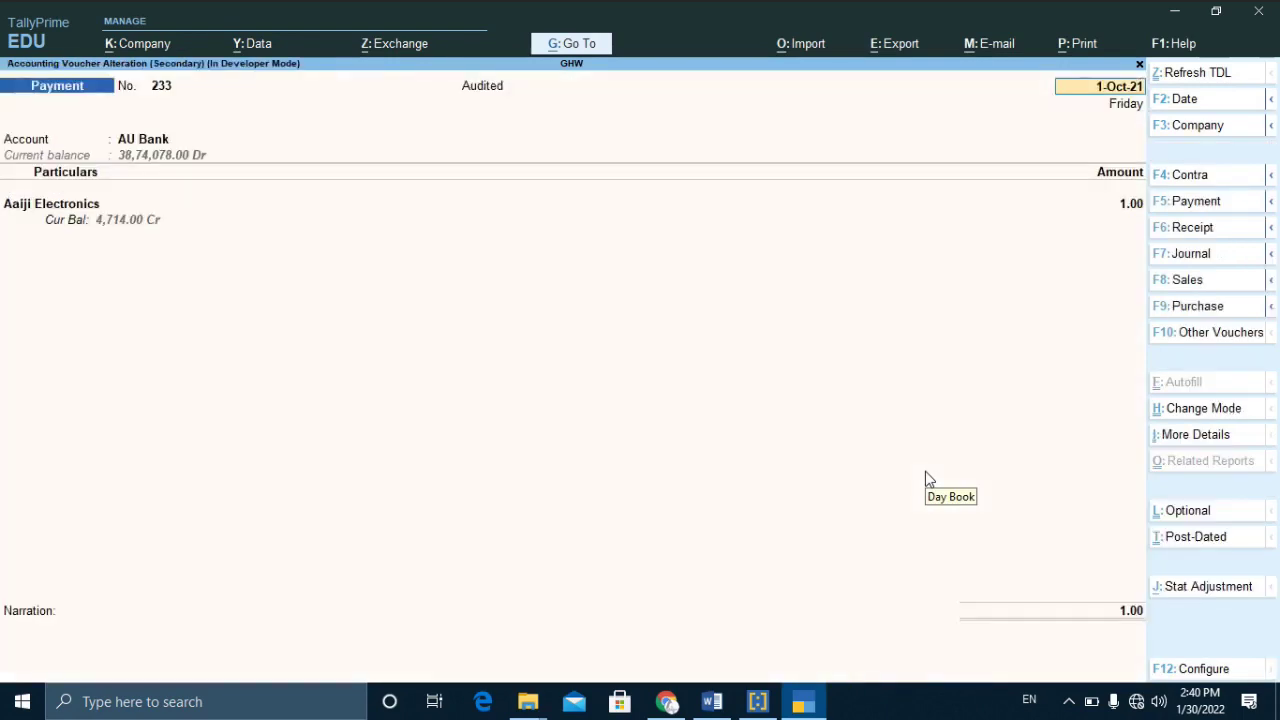
Try to save the AU Bank payment voucher marked Audited, then return to the Day Book's 1-Oct-21 entries.
{"action": "key", "text": "ctrl+a"}
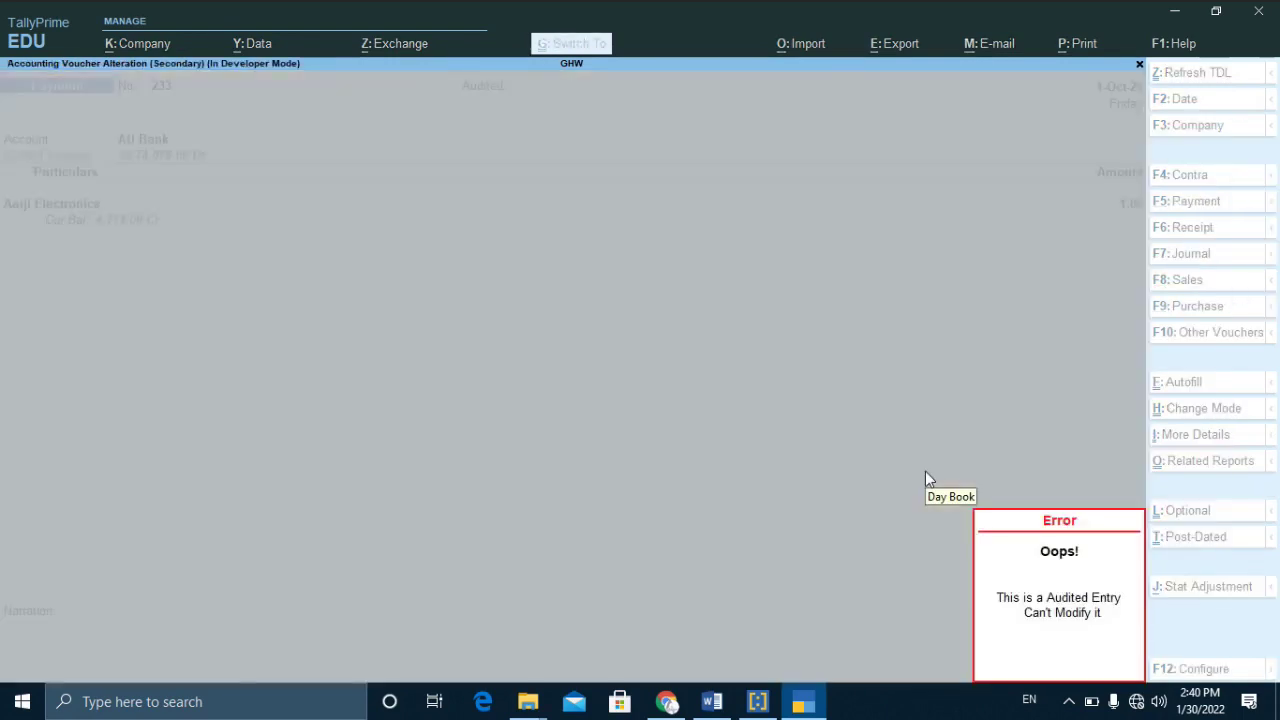
{"action": "key", "text": "Escape"}
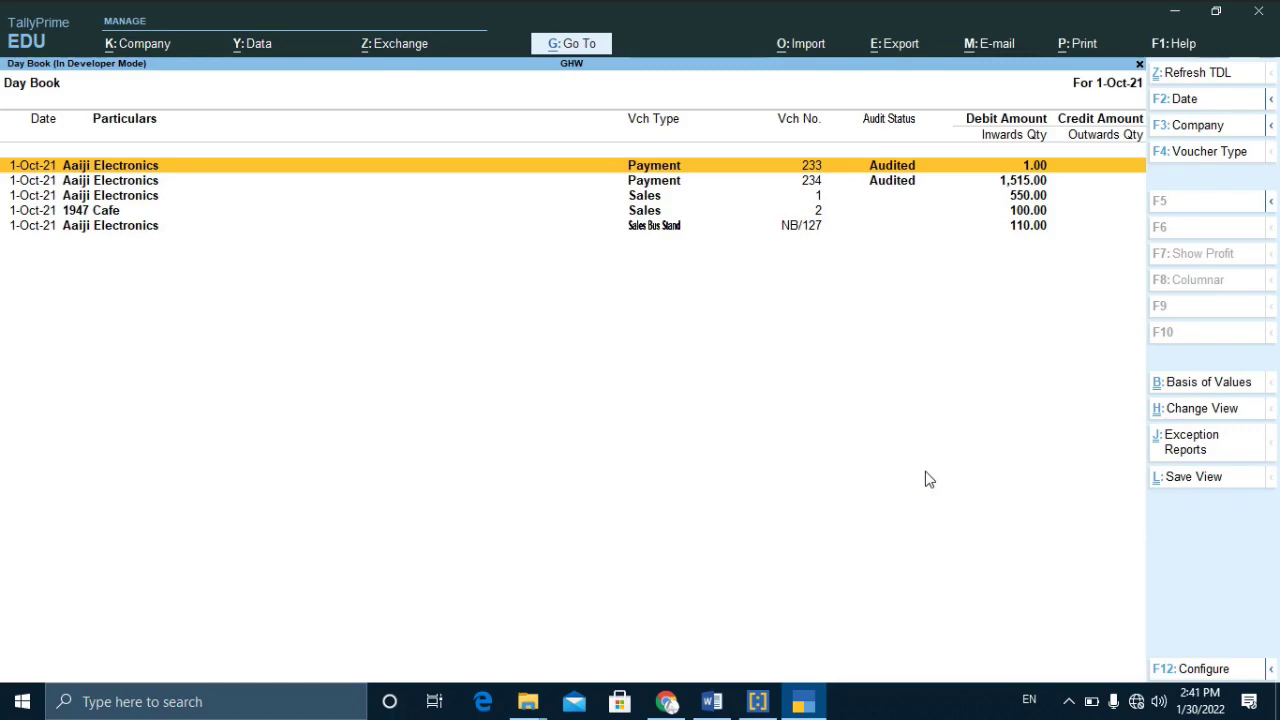
{"action": "key", "text": "Down"}
{"action": "key", "text": "Down"}
{"action": "key", "text": "Up"}
{"action": "key", "text": "Up"}
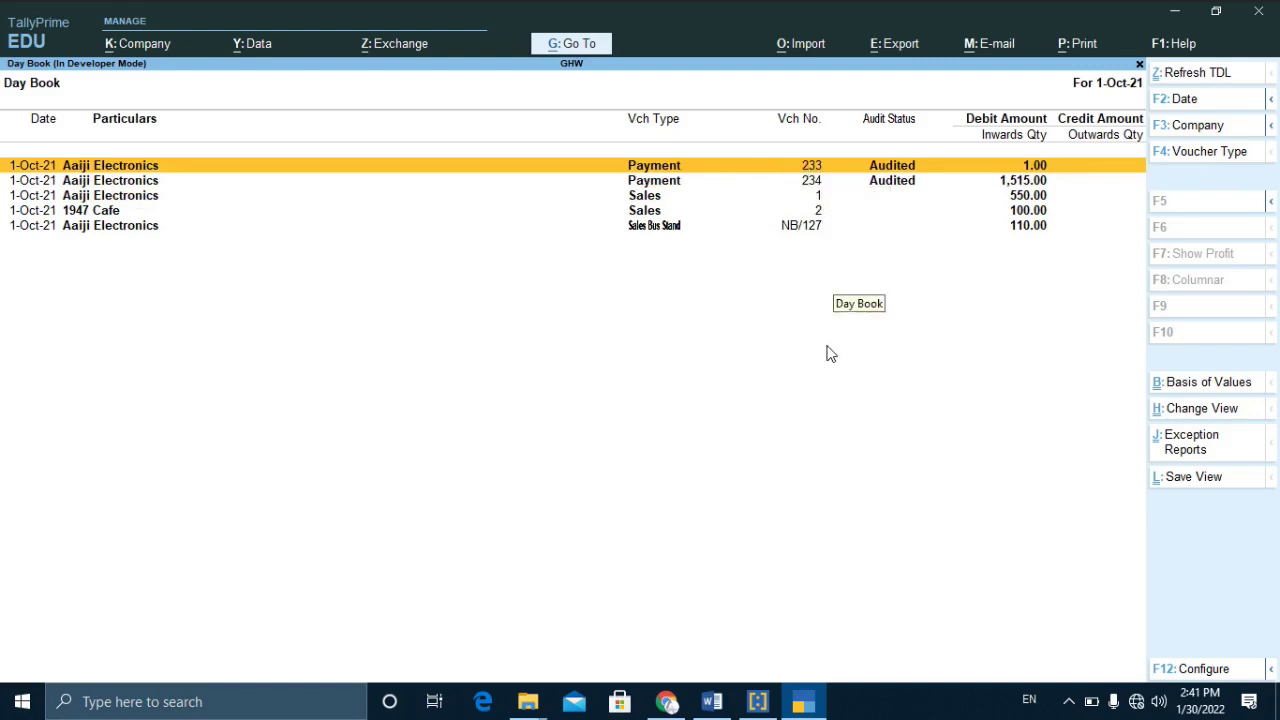
View the full-year Verification of Vouchers report by voucher type, then go back to the Analysis & Verification options.
{"action": "key", "text": "Escape"}
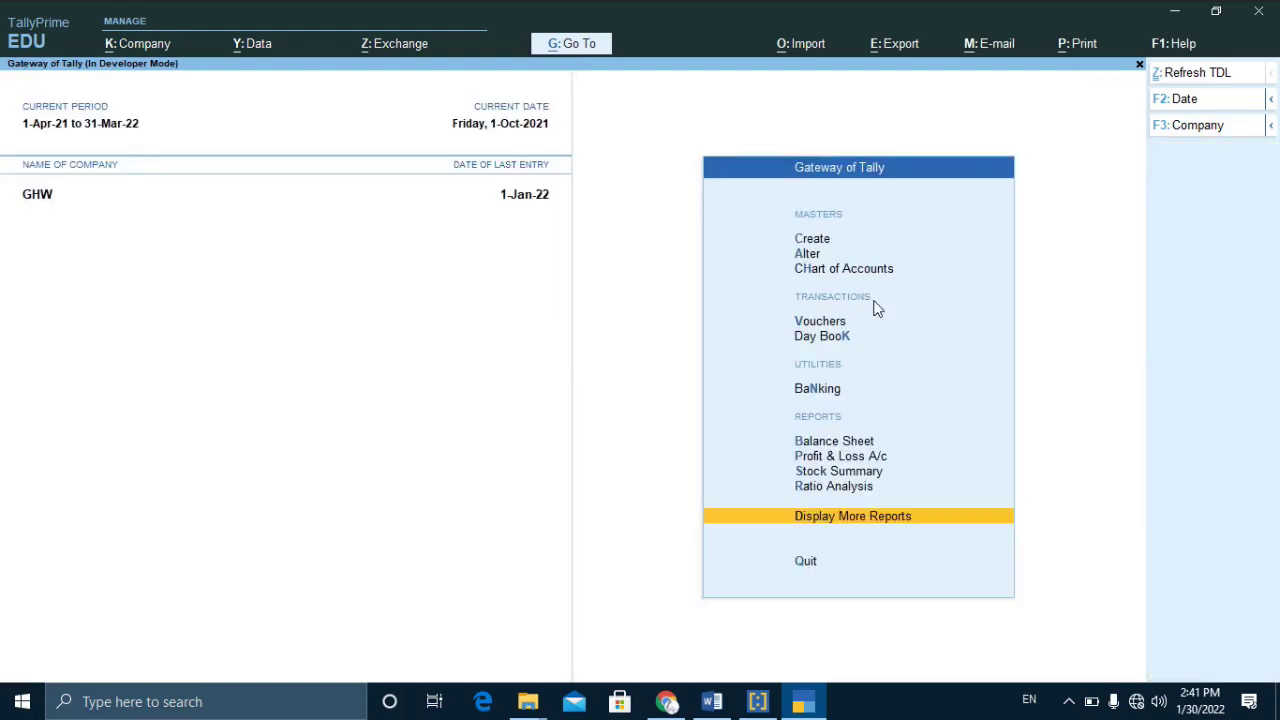
{"action": "key", "text": "Return"}
{"action": "key", "text": "Up"}
{"action": "key", "text": "Up"}
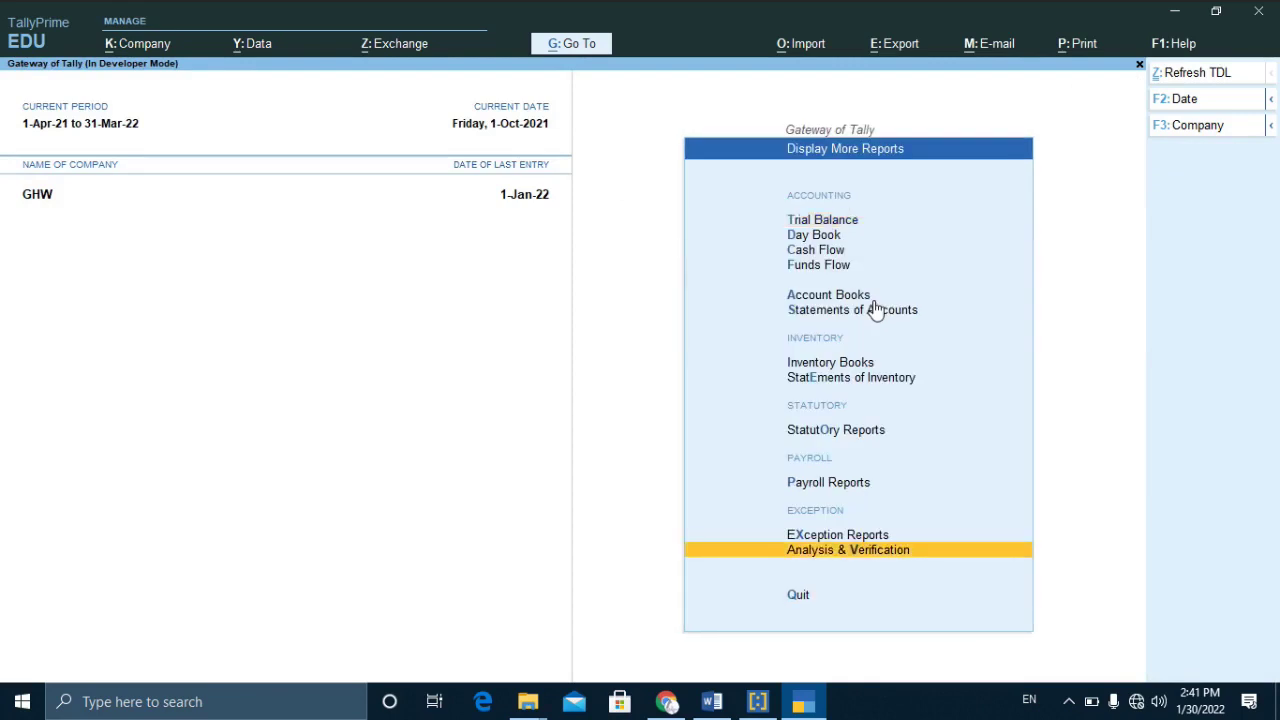
{"action": "key", "text": "Return"}
{"action": "key", "text": "Down"}
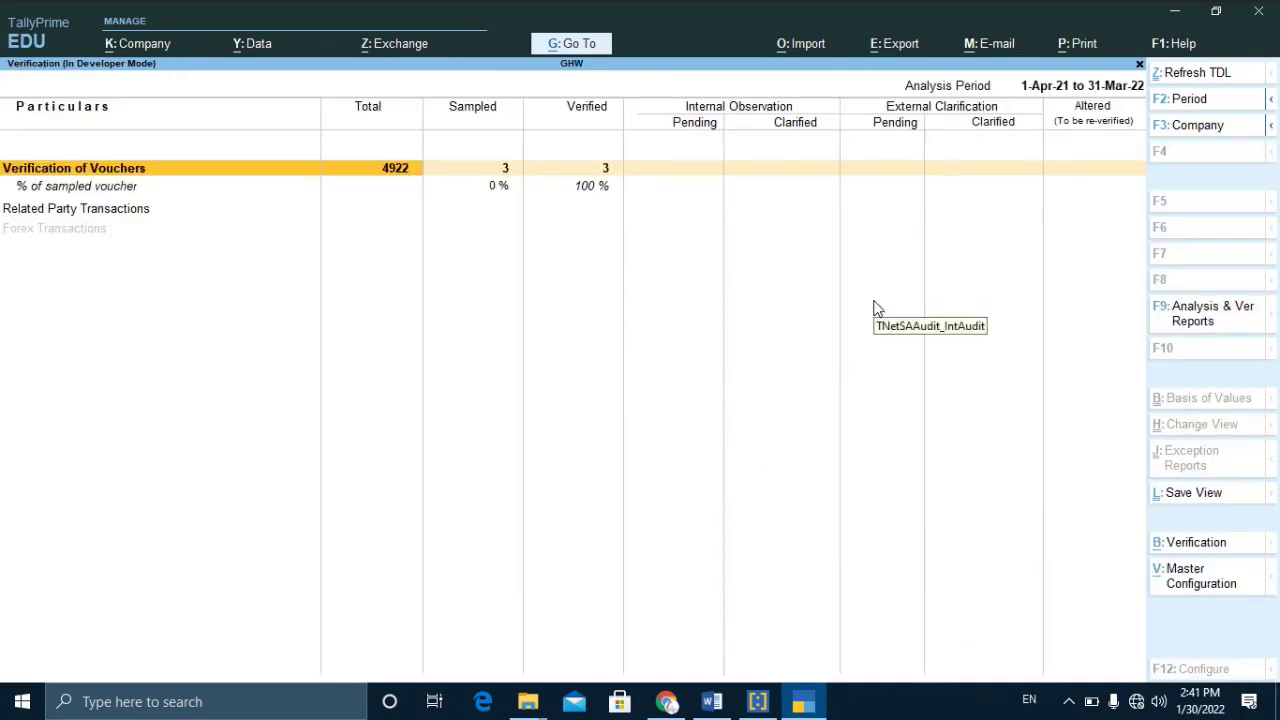
{"action": "key", "text": "Return"}
{"action": "key", "text": "Return"}
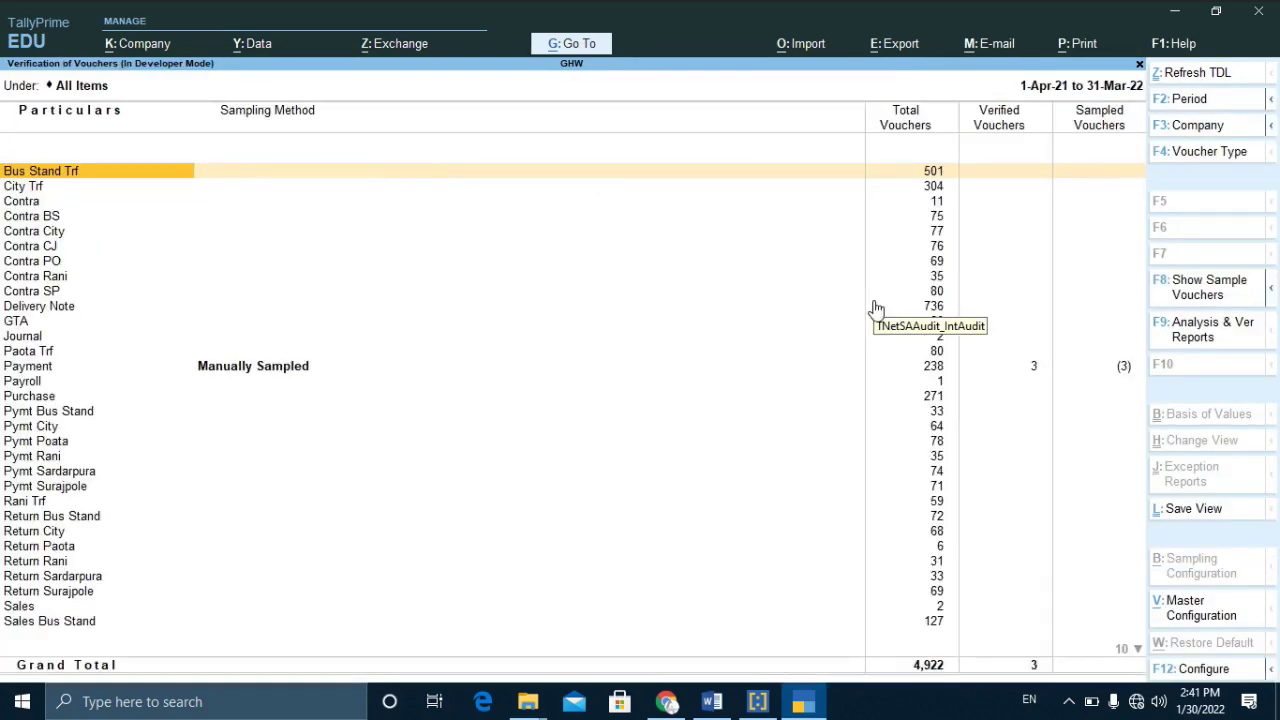
{"action": "key", "text": "Escape"}
{"action": "key", "text": "Escape"}
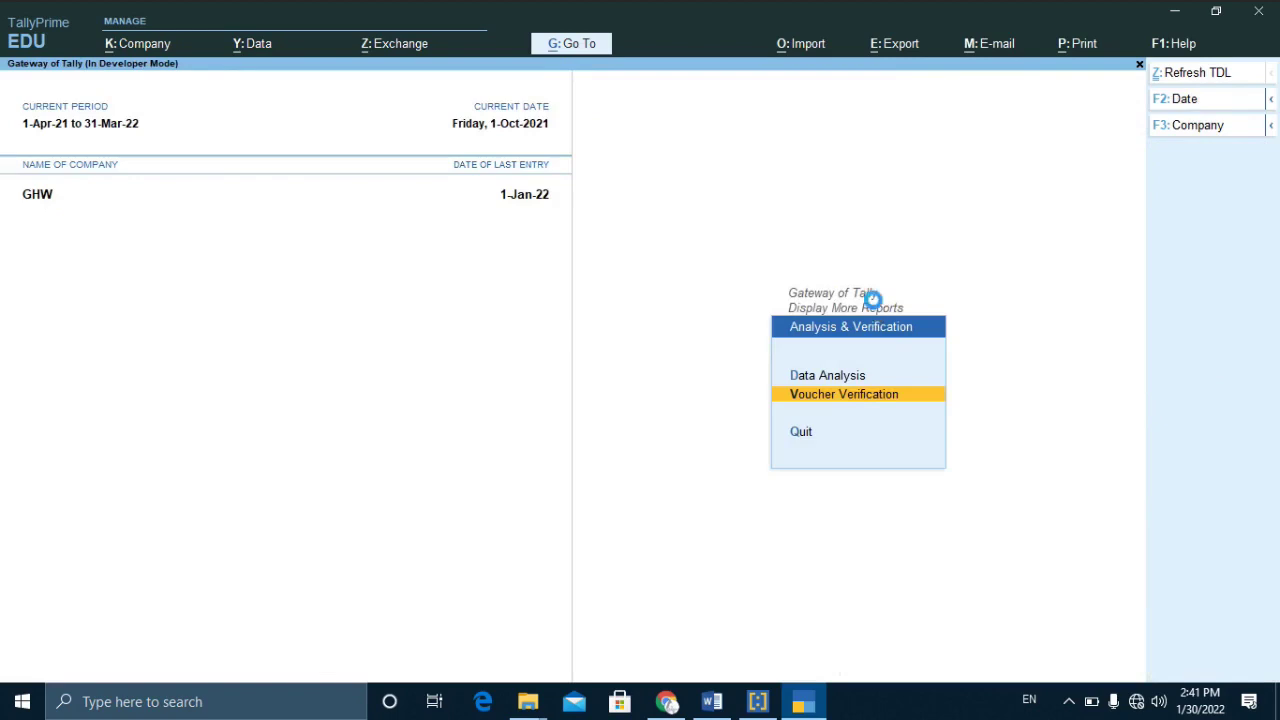
Open the list of verified Payment vouchers for the full year from the Voucher Verification report.
{"action": "key", "text": "Return"}
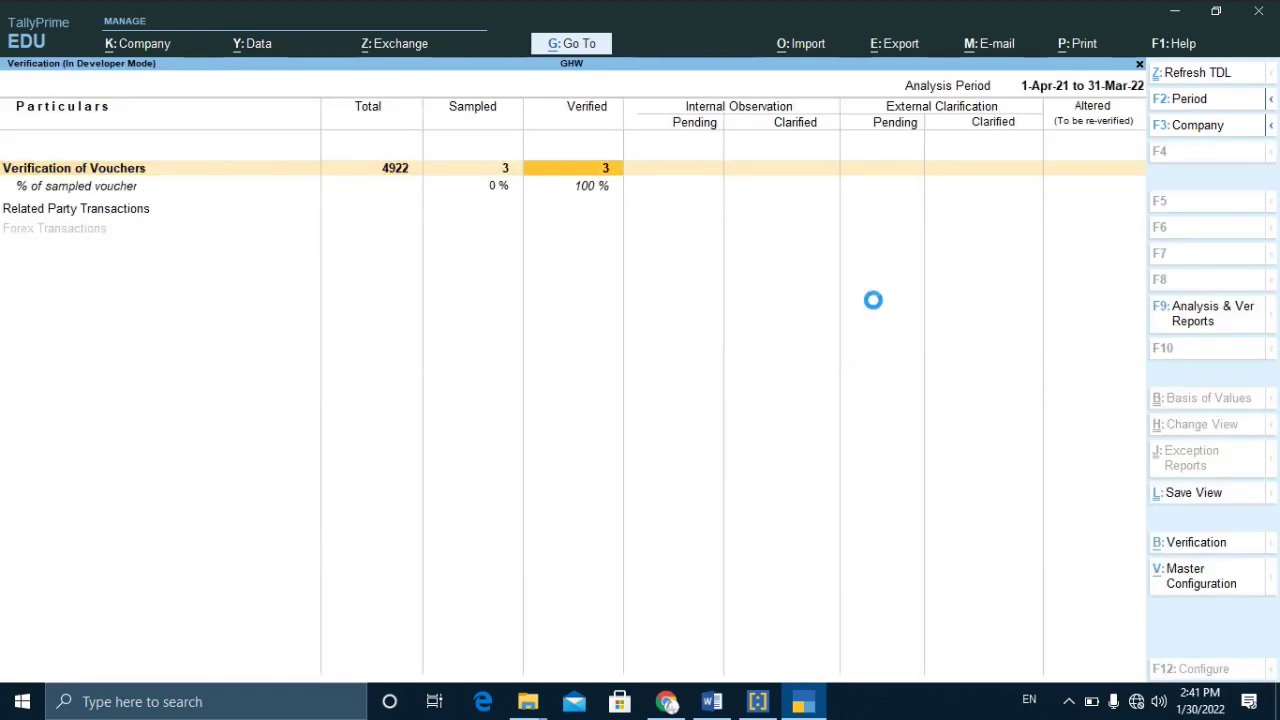
{"action": "key", "text": "Return"}
{"action": "key", "text": "Right"}
{"action": "key", "text": "Right"}
{"action": "key", "text": "Right"}
{"action": "key", "text": "Left"}
{"action": "key", "text": "Return"}
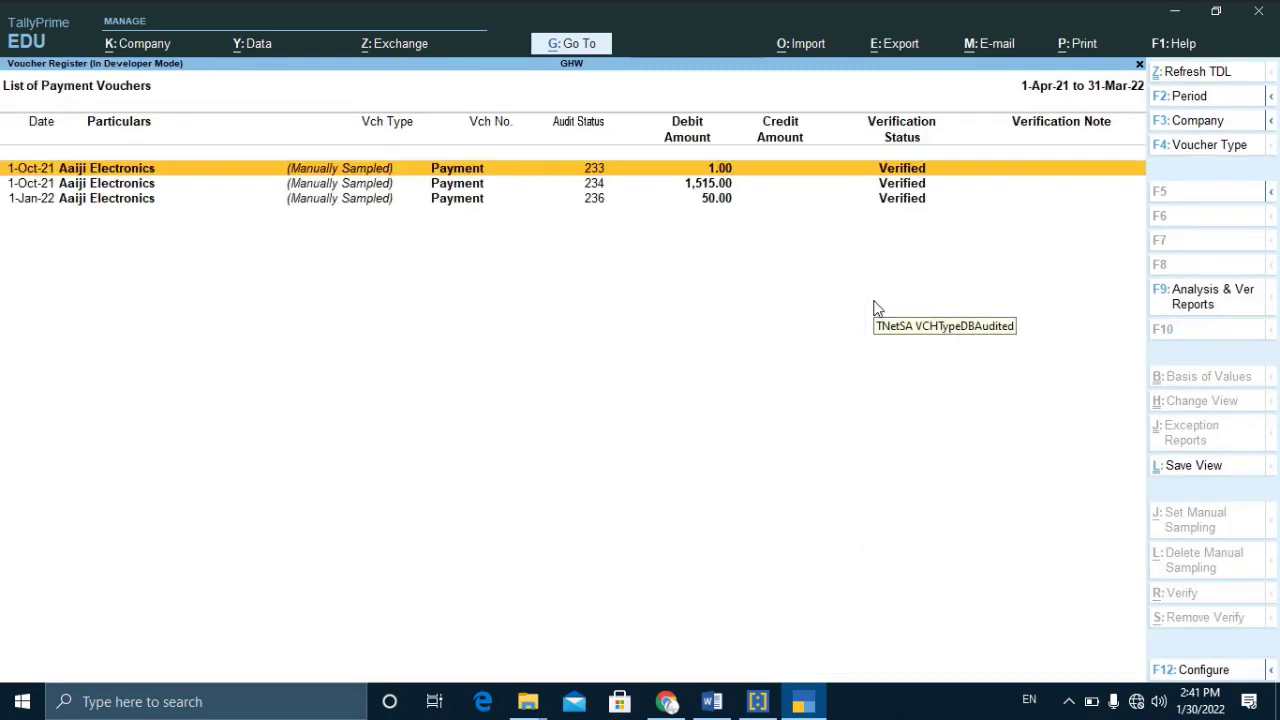
Set the verification status of the 1-Oct-21 payment voucher 233 to On Hold.
{"action": "key", "text": "alt+r"}
{"action": "key", "text": "Up"}
{"action": "key", "text": "Up"}
{"action": "key", "text": "Up"}
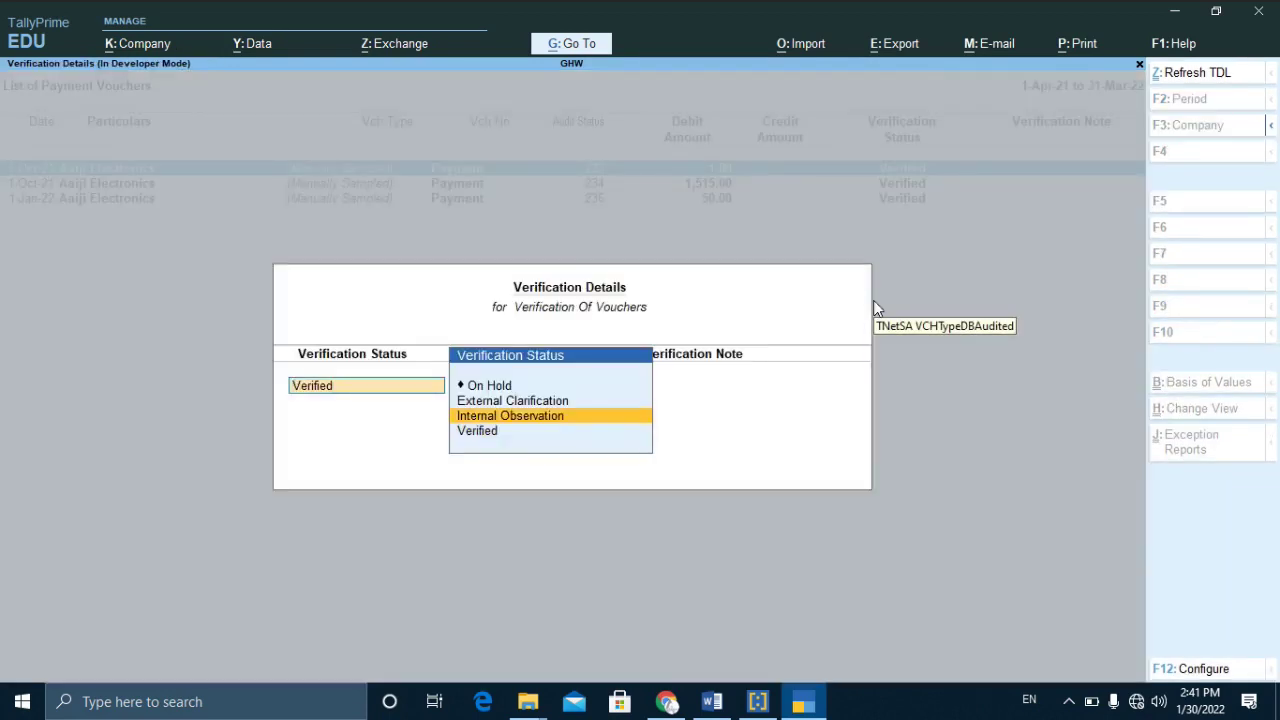
{"action": "key", "text": "Return"}
{"action": "key", "text": "Return"}
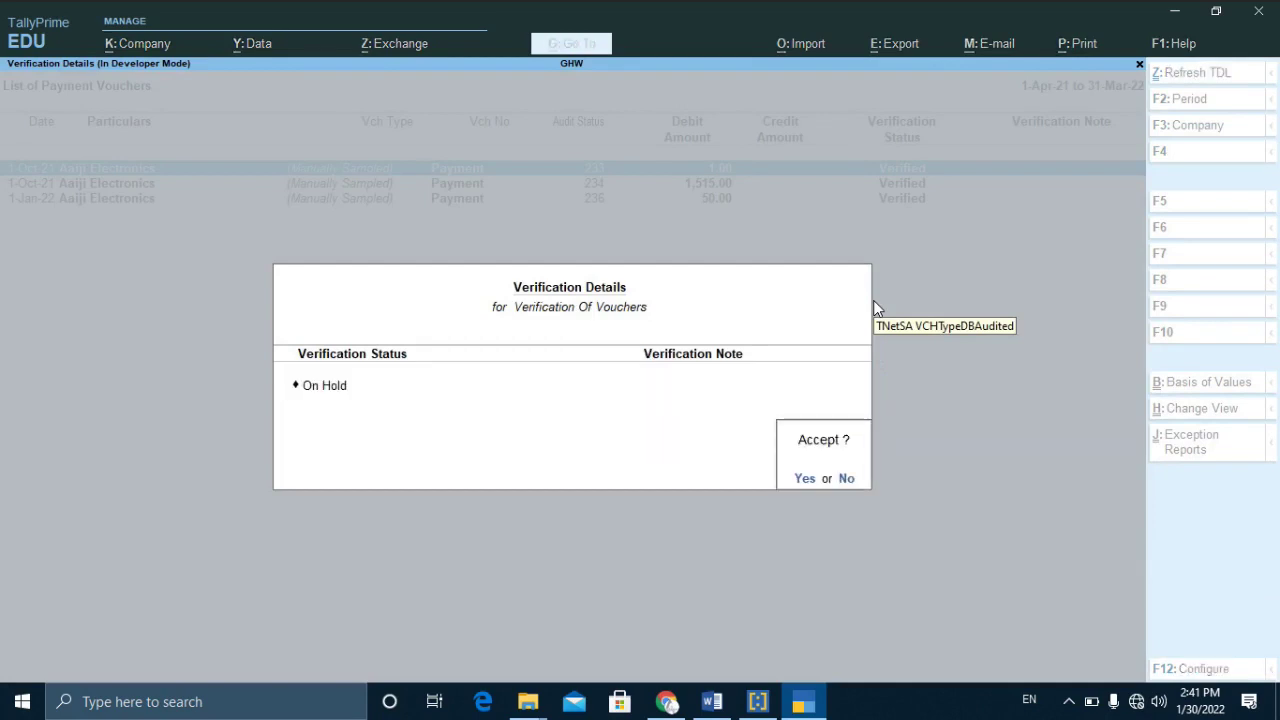
{"action": "key", "text": "Return"}
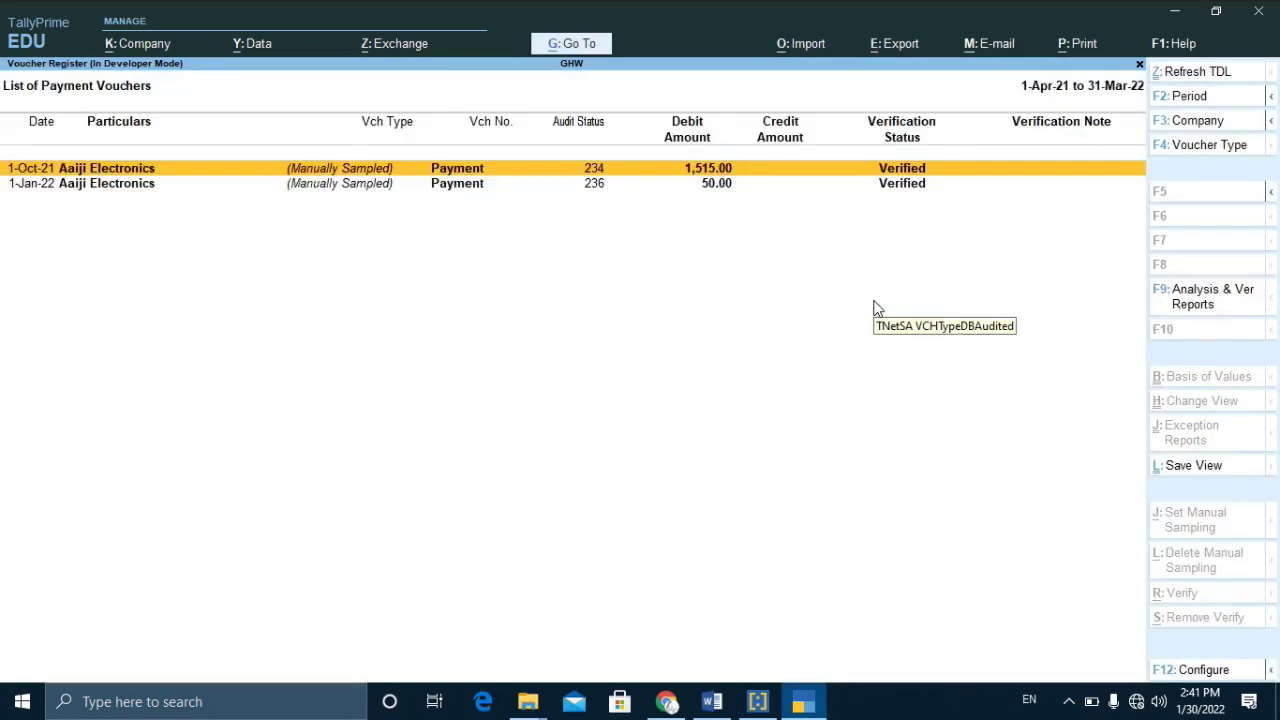
Set the verification status of the 1-Oct-21 payment voucher 234 to On Hold.
{"action": "key", "text": "Return"}
{"action": "key", "text": "Up"}
{"action": "key", "text": "Up"}
{"action": "key", "text": "Up"}
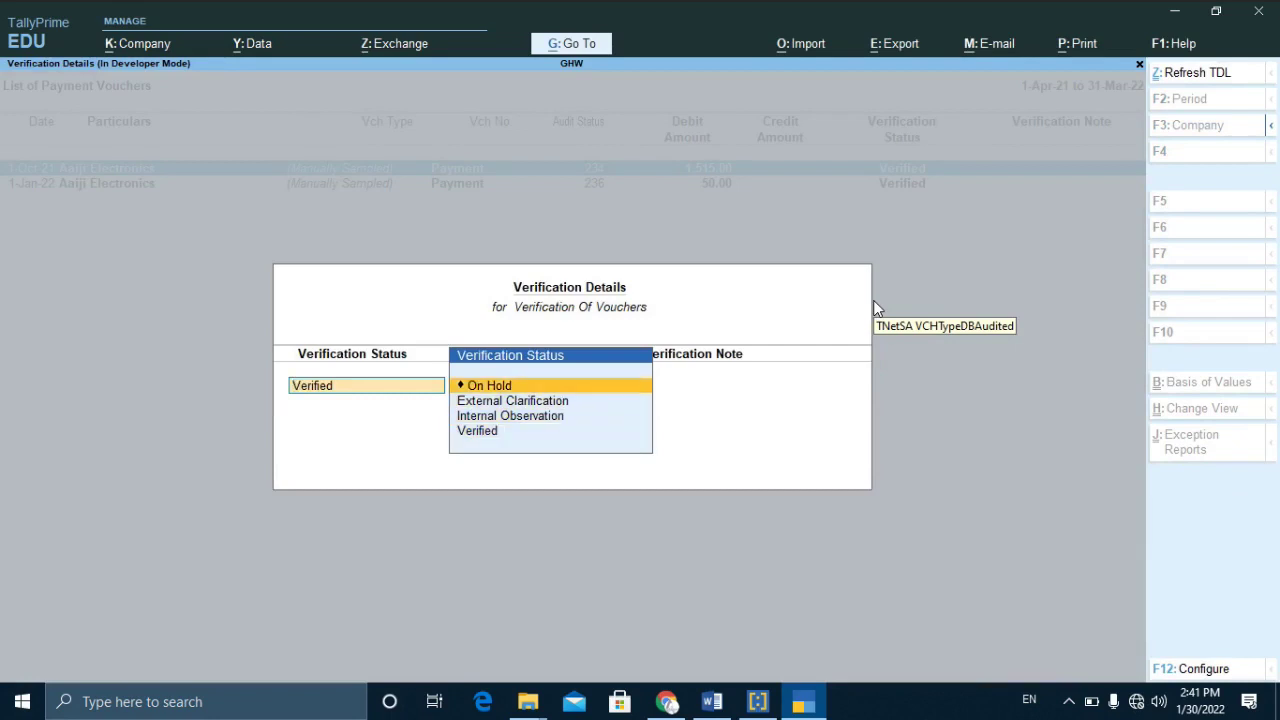
{"action": "key", "text": "Return"}
{"action": "key", "text": "Return"}
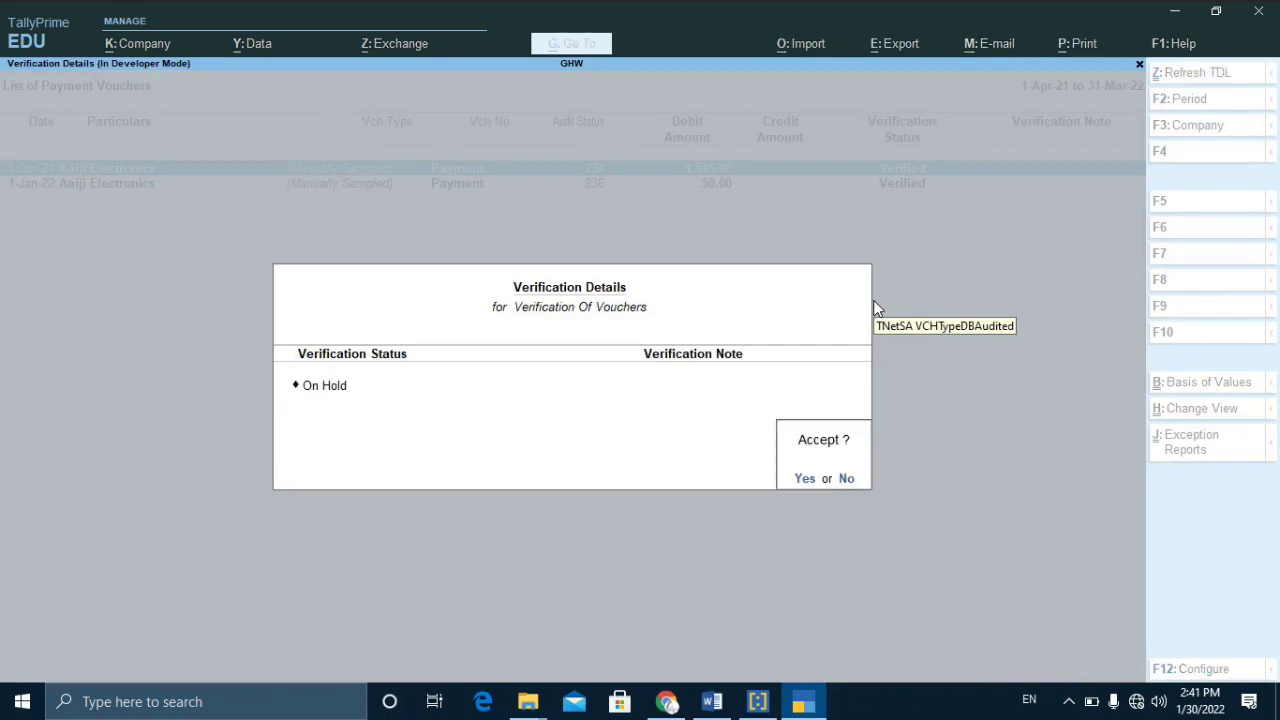
{"action": "key", "text": "Return"}
Leave the verification reports and open the Day Book for 1-Oct-21 to review the audit status of its vouchers.
{"action": "key", "text": "Escape"}
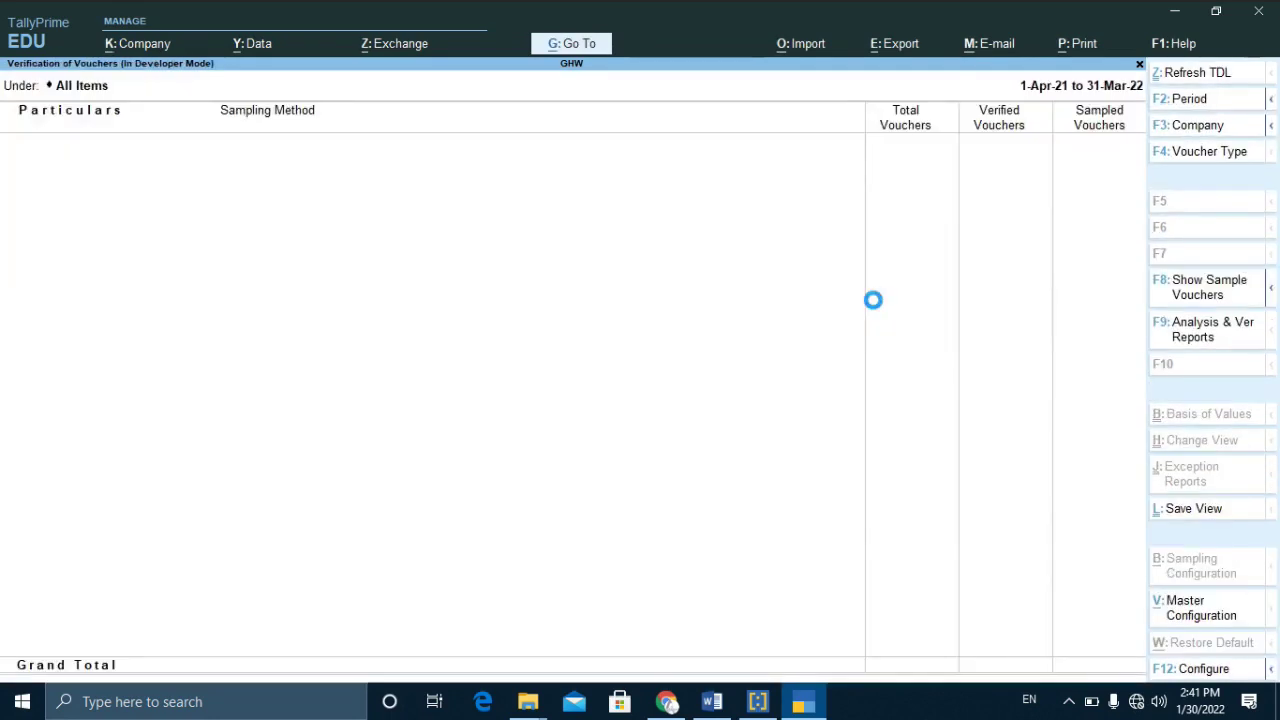
{"action": "key", "text": "Escape"}
{"action": "key", "text": "Escape"}
{"action": "key", "text": "Escape"}
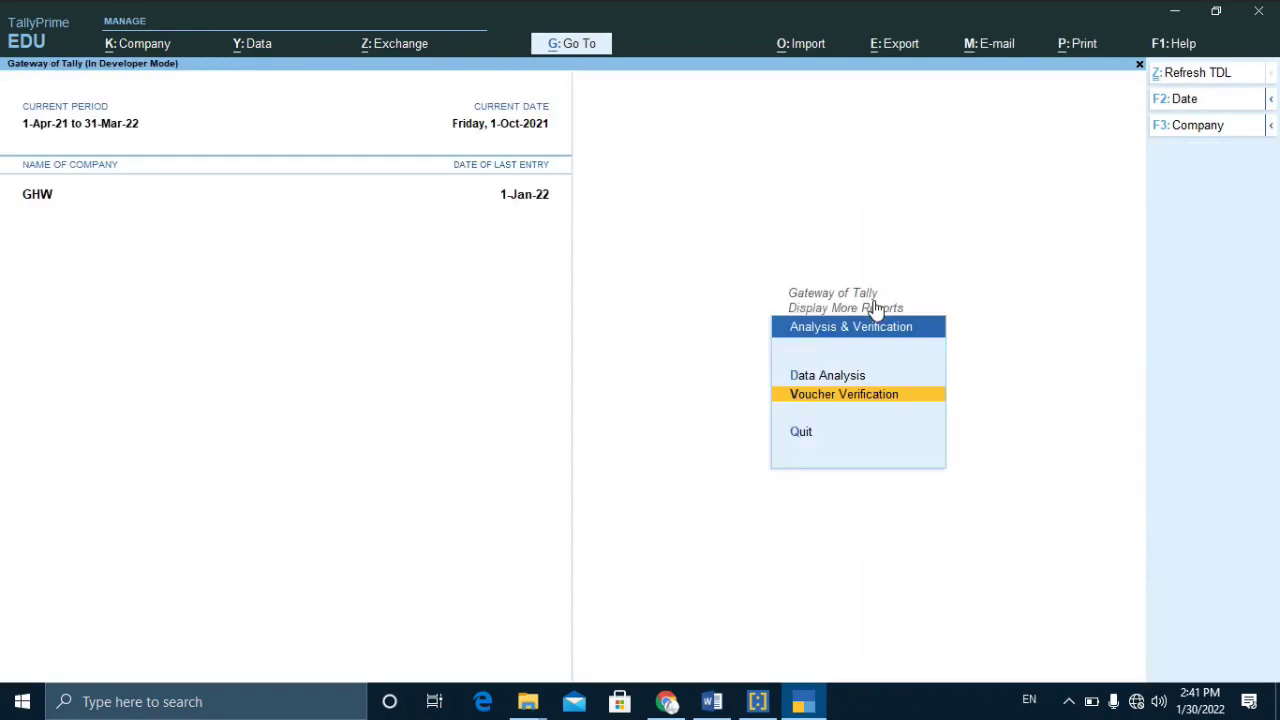
{"action": "key", "text": "Return"}
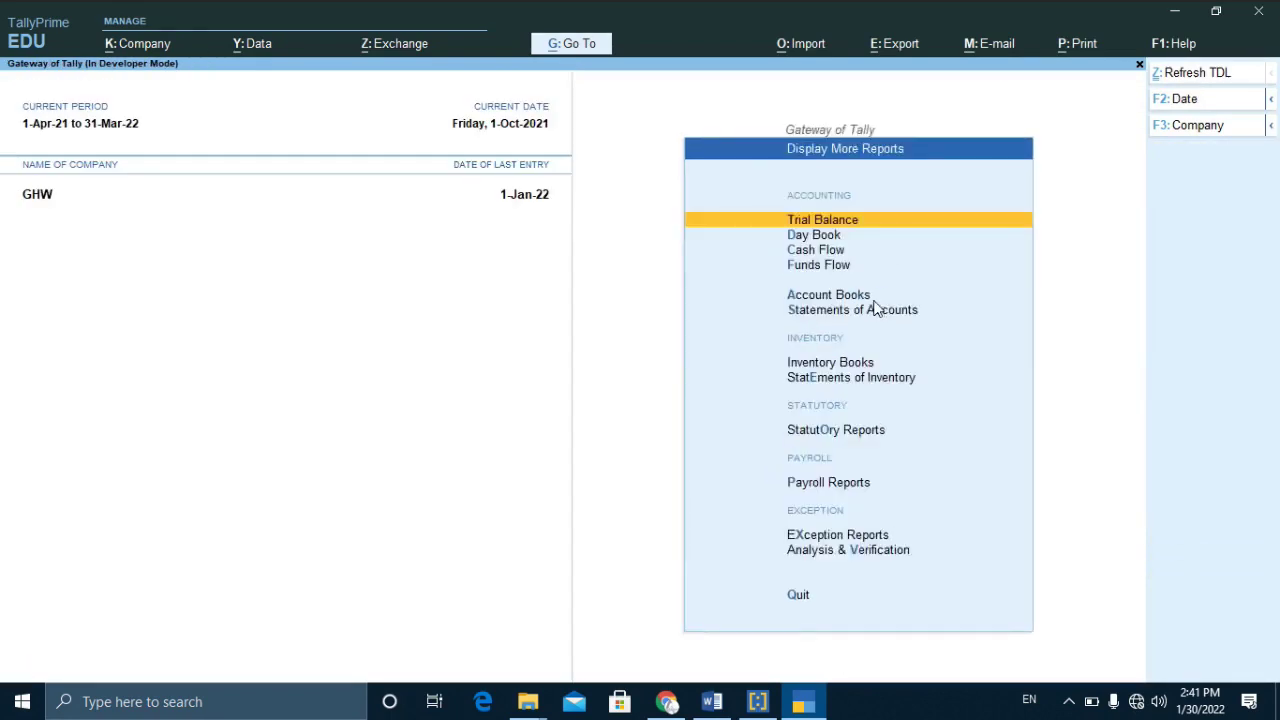
{"action": "key", "text": "d"}
{"action": "key", "text": "Down"}
{"action": "key", "text": "Down"}
{"action": "key", "text": "Down"}
{"action": "key", "text": "Down"}
{"action": "key", "text": "Up"}
{"action": "key", "text": "Up"}
{"action": "key", "text": "Up"}
{"action": "key", "text": "Up"}
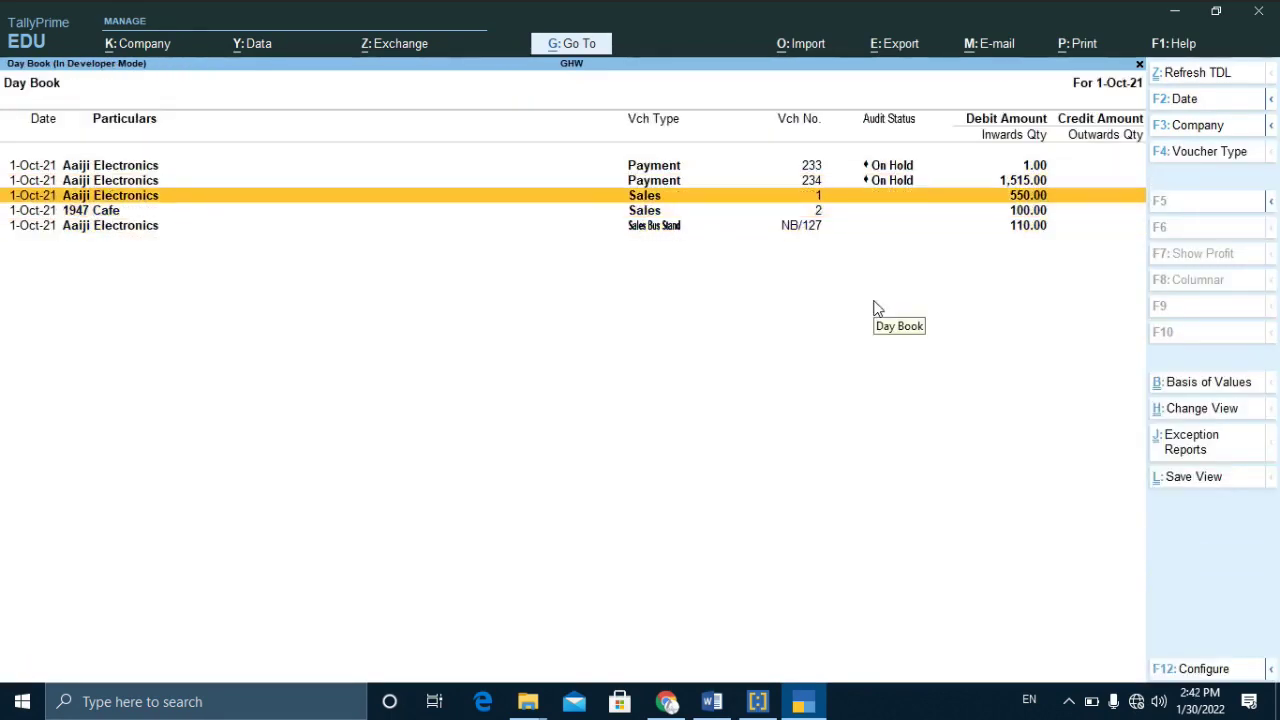
Alter the On Hold AU Bank payment voucher 233, setting its date to 1-Jan-22 and amount to 10, save it, and return to the Day Book.
{"action": "key", "text": "Return"}
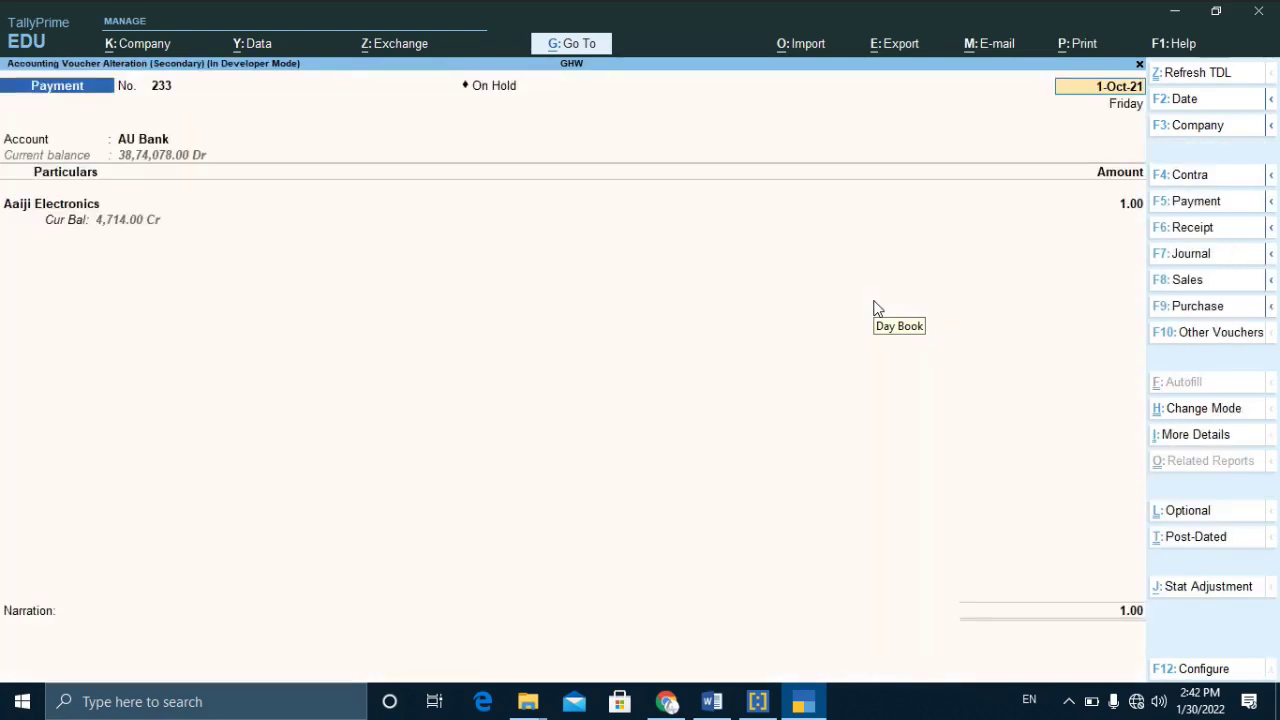
{"action": "type", "text": "1.1.22"}
{"action": "key", "text": "Return"}
{"action": "key", "text": "Return"}
{"action": "key", "text": "Return"}
{"action": "type", "text": "10"}
{"action": "key", "text": "Return"}
{"action": "key", "text": "Return"}
{"action": "key", "text": "Return"}
{"action": "key", "text": "Return"}
{"action": "key", "text": "Return"}
{"action": "key", "text": "Return"}
{"action": "key", "text": "Return"}
{"action": "key", "text": "Return"}
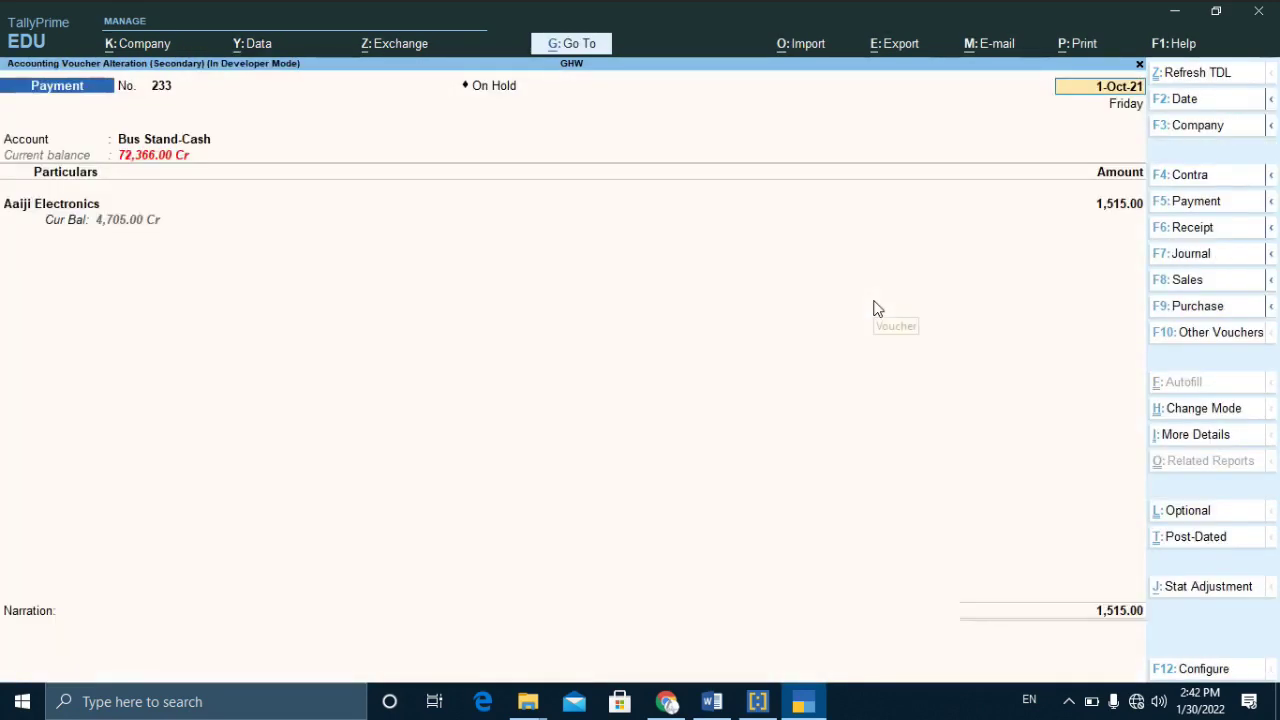
{"action": "key", "text": "Escape"}
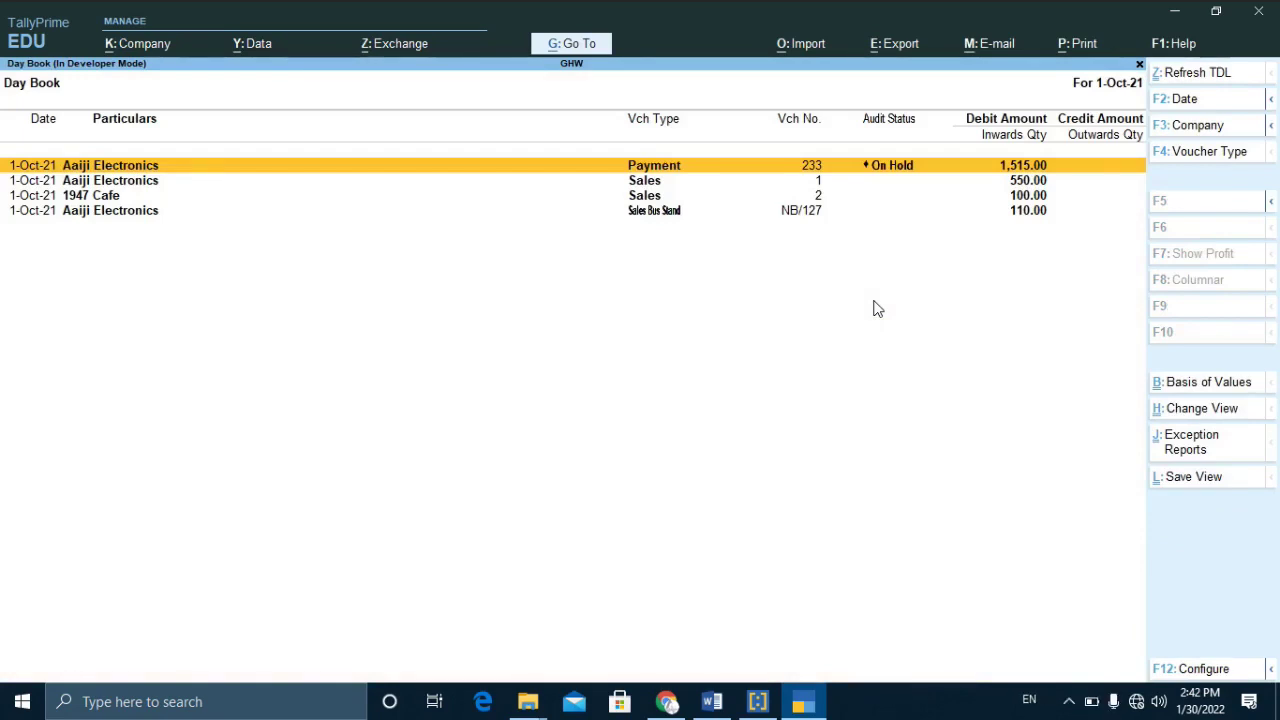
Examine the 1-Oct-21 vouchers listed in the Day Book and their audit status after the alteration.
{"action": "key", "text": "Down"}
{"action": "key", "text": "Down"}
{"action": "key", "text": "Down"}
{"action": "key", "text": "Up"}
{"action": "key", "text": "Up"}
{"action": "key", "text": "Up"}
{"action": "key", "text": "Down"}
{"action": "key", "text": "Down"}
{"action": "key", "text": "Down"}
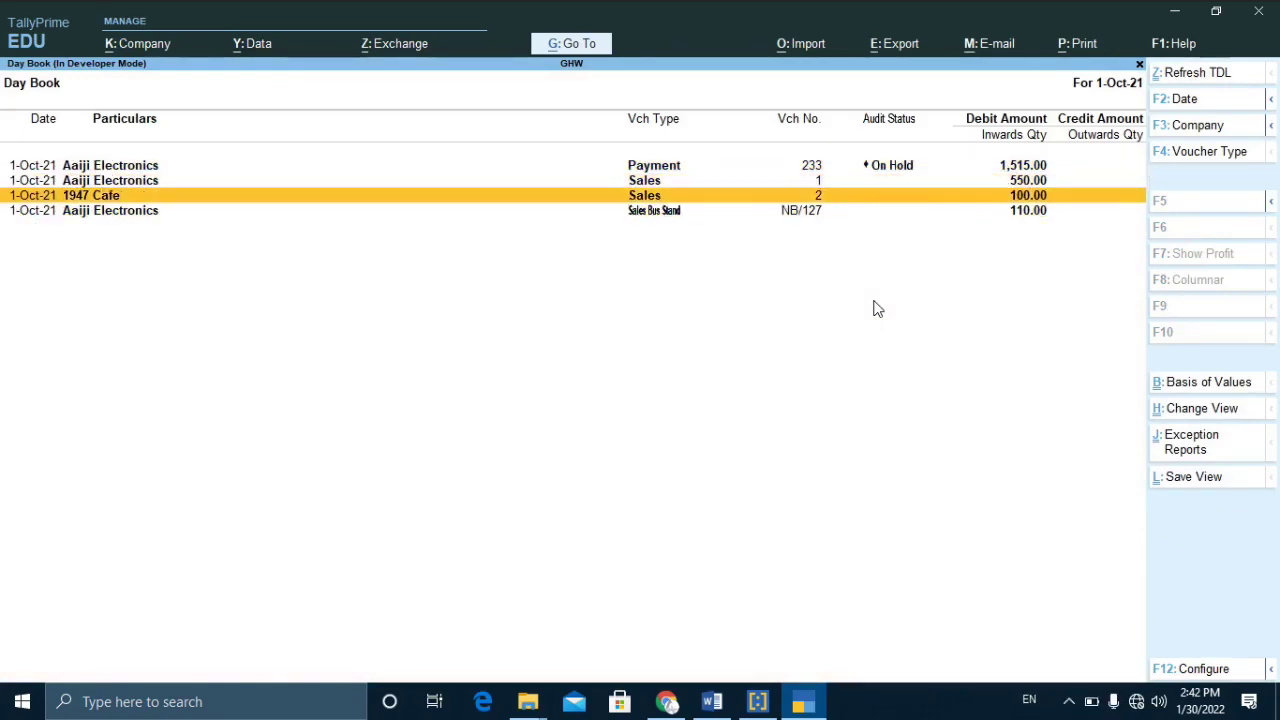
{"action": "key", "text": "Up"}
{"action": "key", "text": "Up"}
{"action": "key", "text": "Up"}
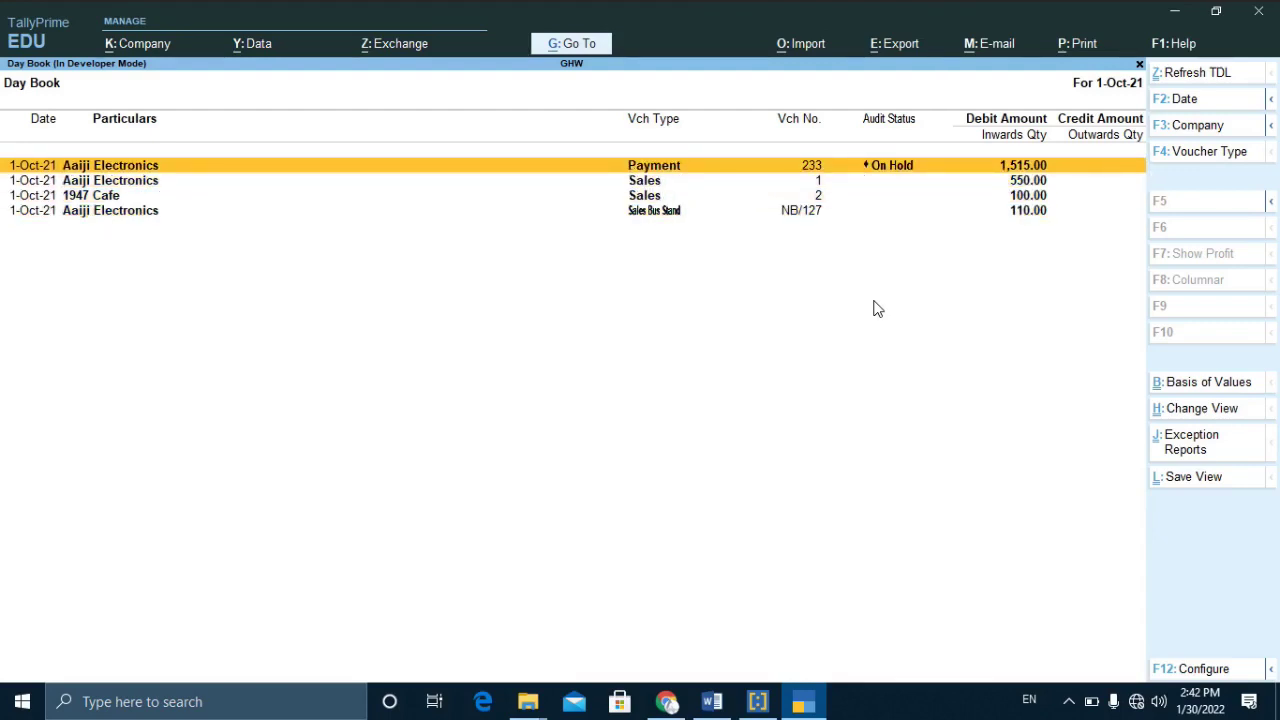
{"action": "key", "text": "Down"}
{"action": "key", "text": "Down"}
{"action": "key", "text": "Down"}
{"action": "key", "text": "Up"}
{"action": "key", "text": "Up"}
{"action": "key", "text": "Up"}
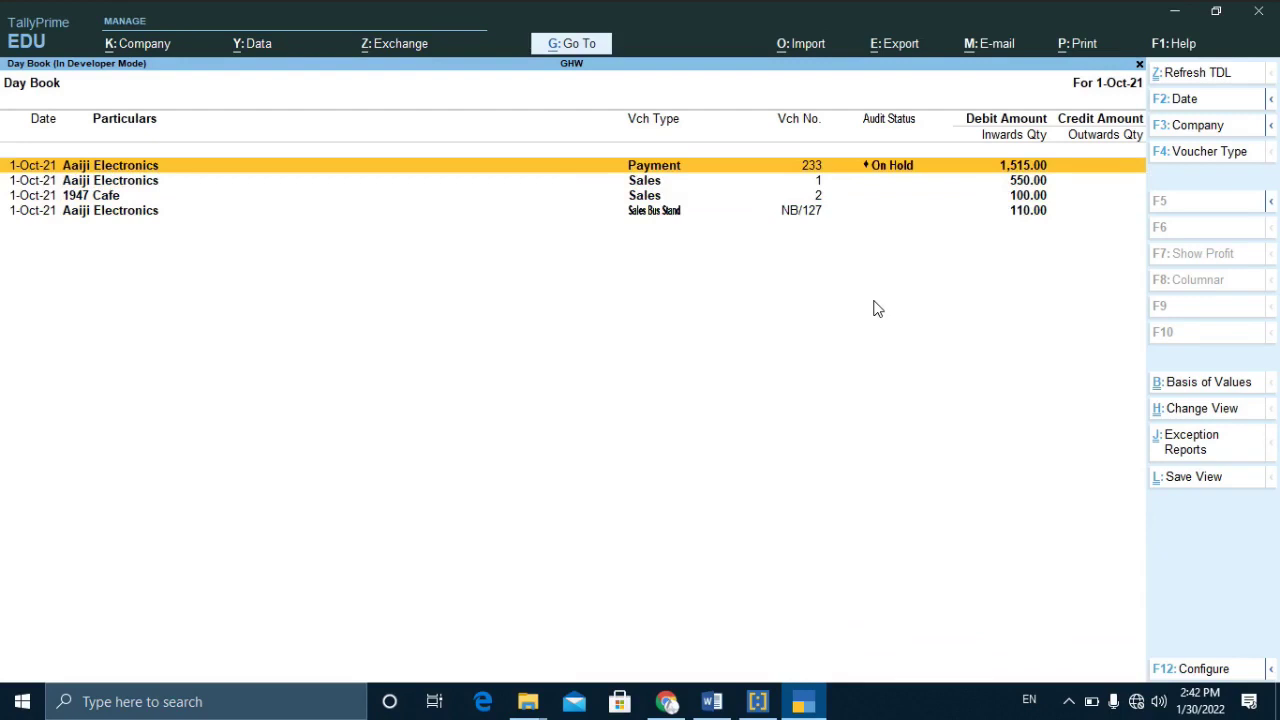